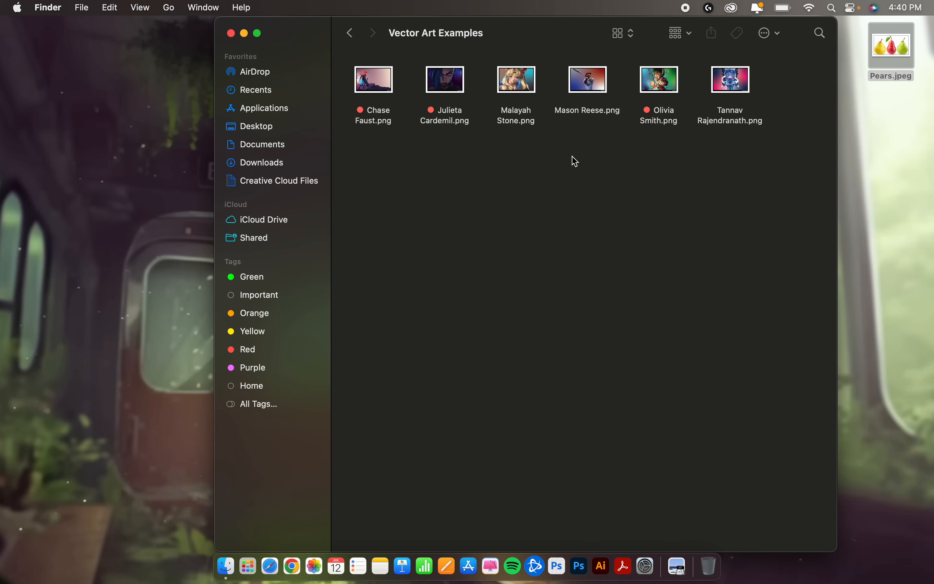
Step: Close the Vector Art Examples folder window and launch Adobe Illustrator 2023
left_click(232, 33)
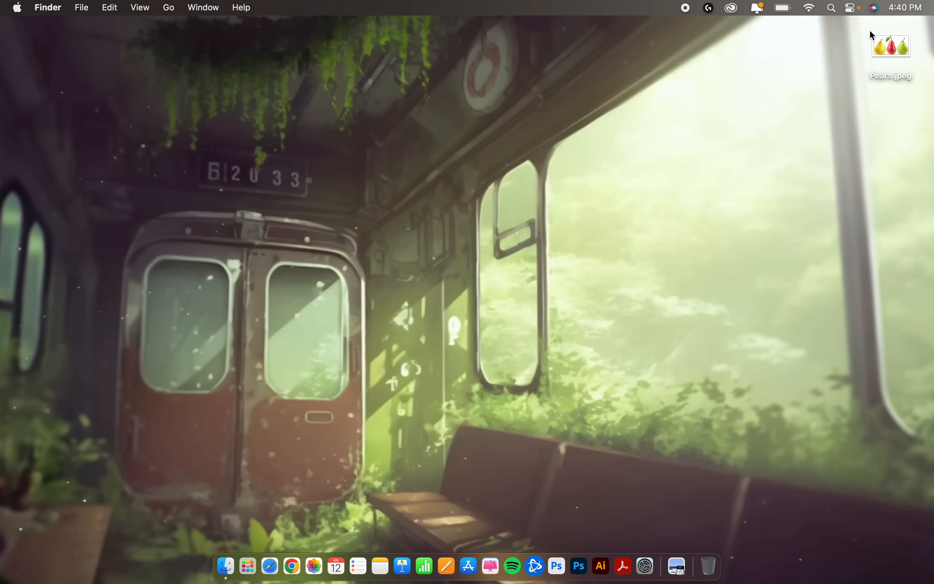
mouse_move(894, 51)
left_mouse_down()
mouse_move(875, 69)
mouse_move(881, 61)
left_mouse_up()
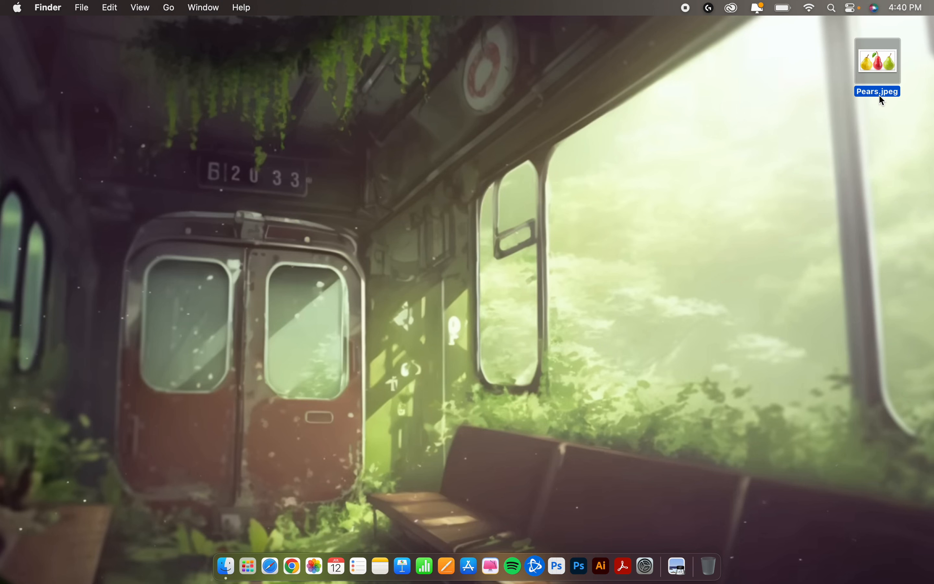
left_click_drag(880, 67, 885, 61)
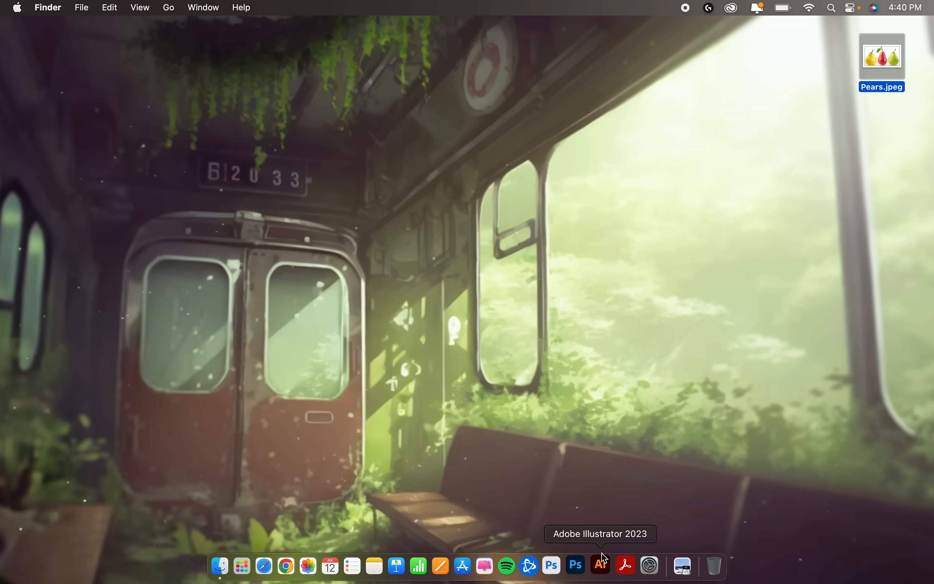
left_click(605, 565)
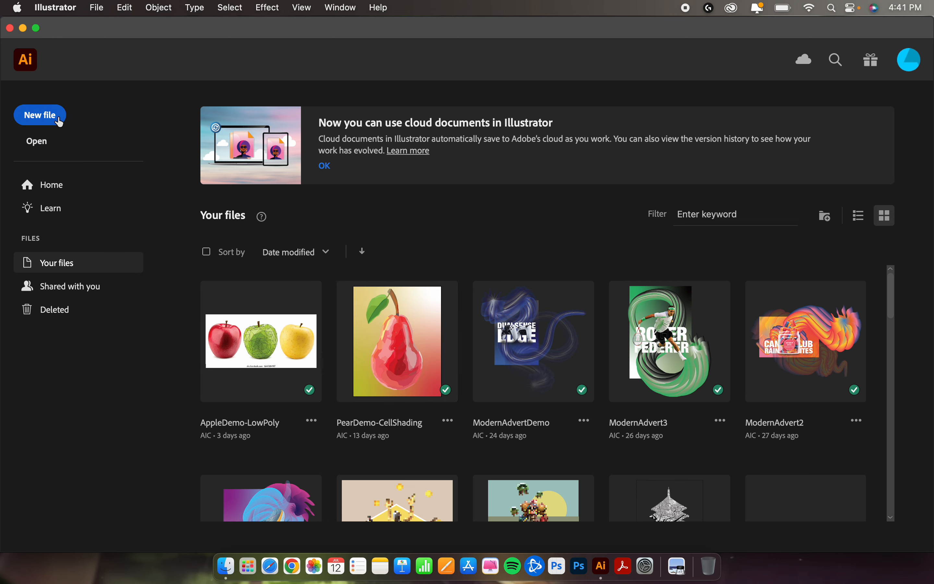
Step: Create a new 18 x 12 in landscape CMYK print document named CellShadingDemo
left_click(59, 121)
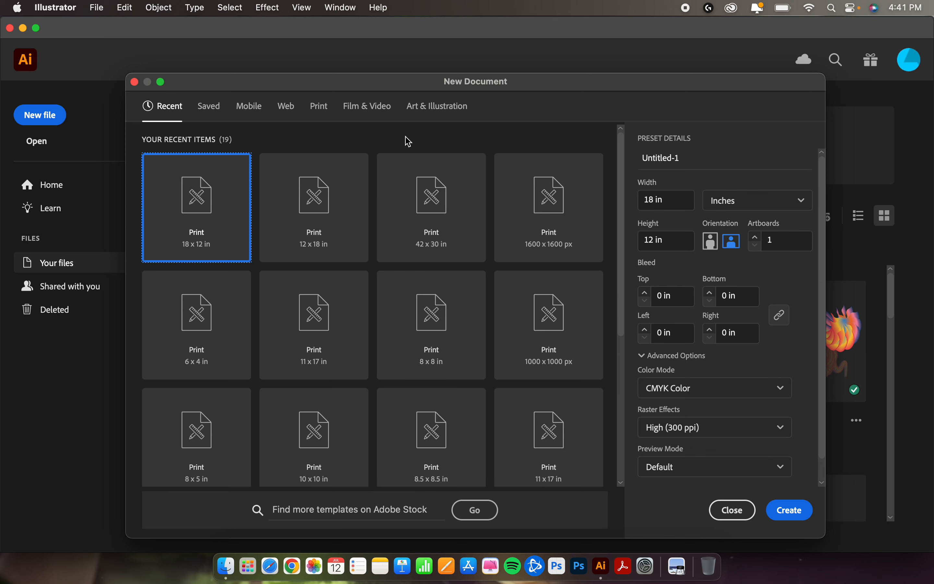
left_click(694, 162)
left_click_drag(707, 159, 614, 158)
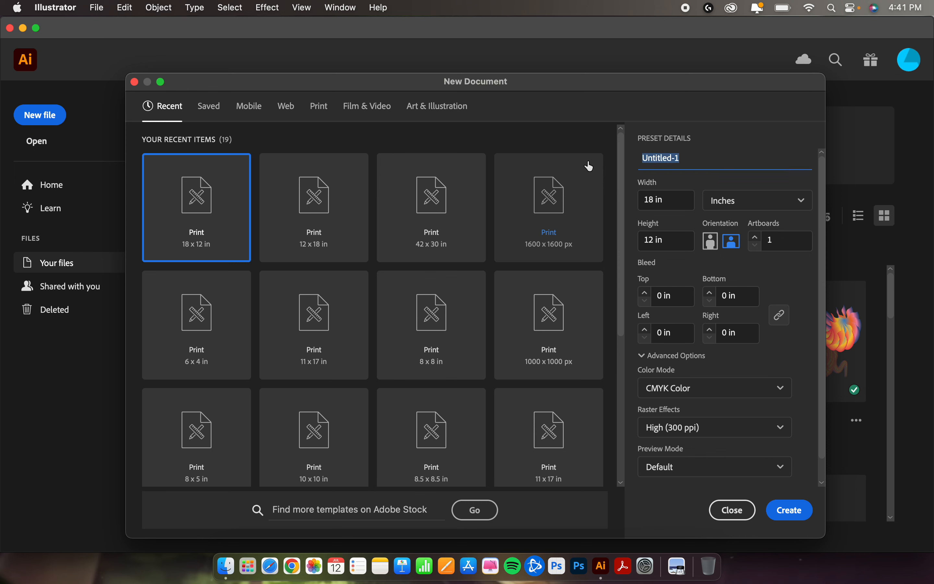
type("CellShading")
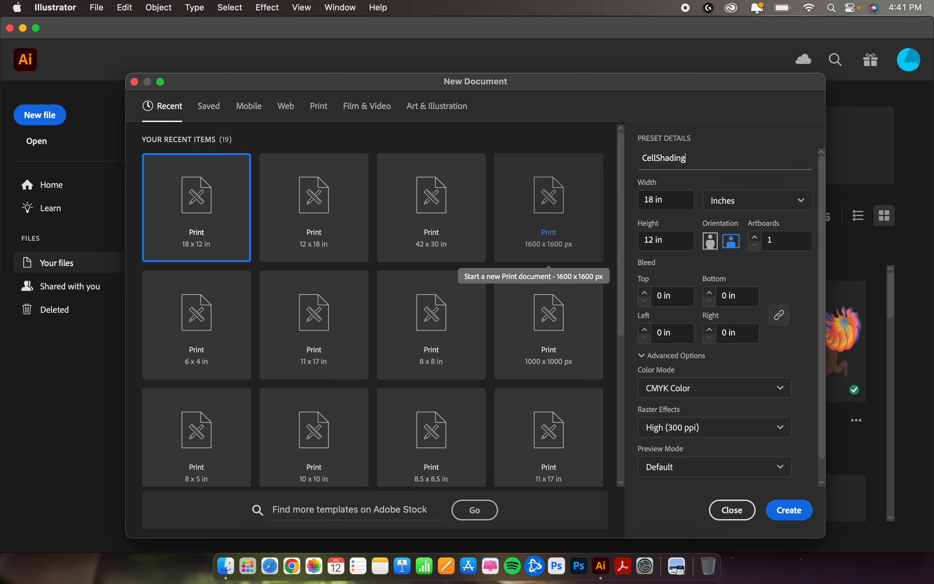
type("Demo")
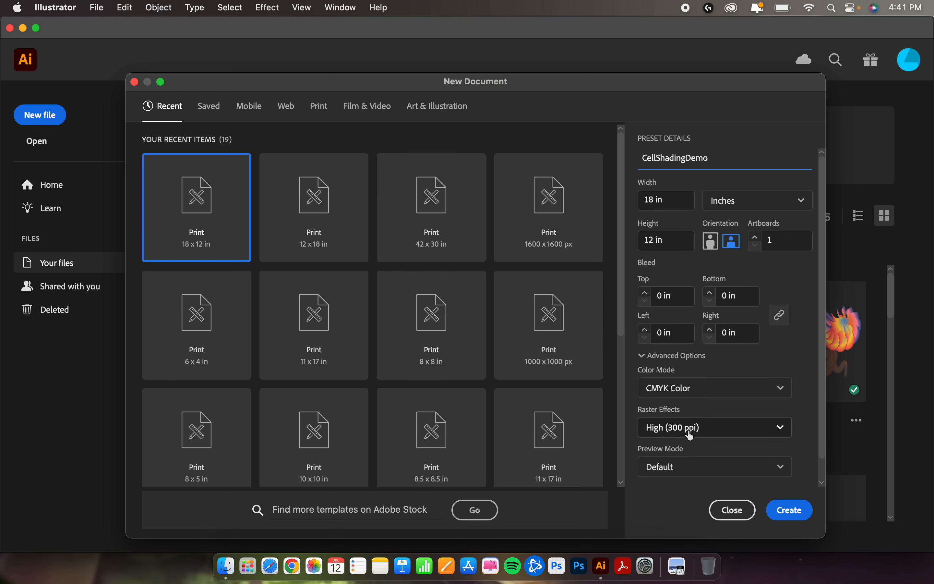
left_click(782, 511)
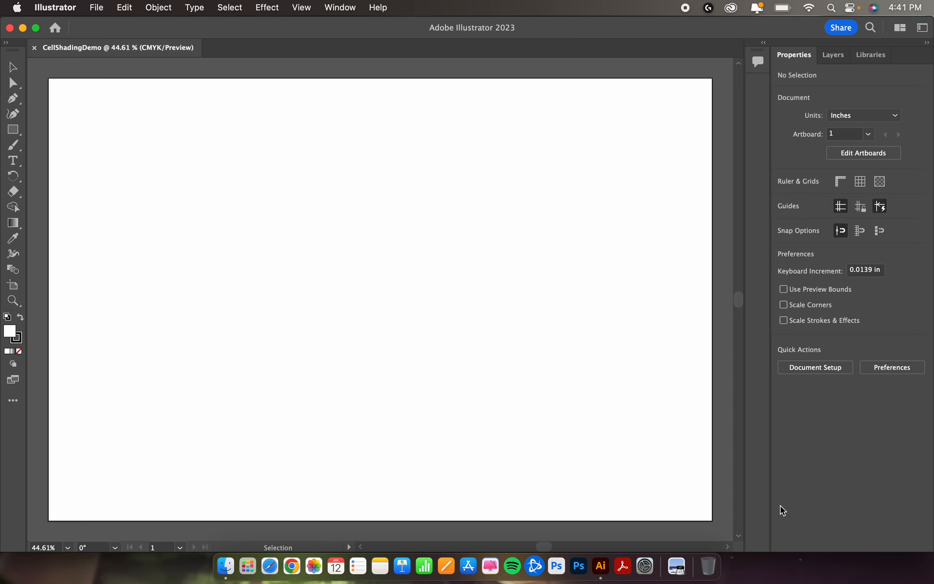
Step: Open the PearDemo-CellShading cloud file, examine the finished cell-shaded pear, and return to the CellShadingDemo document
left_click(56, 28)
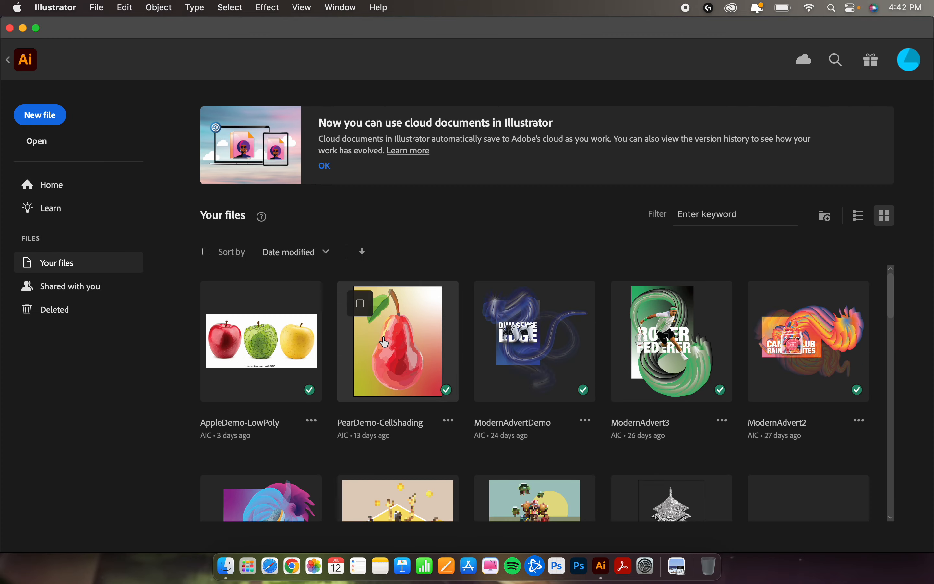
left_click(384, 342)
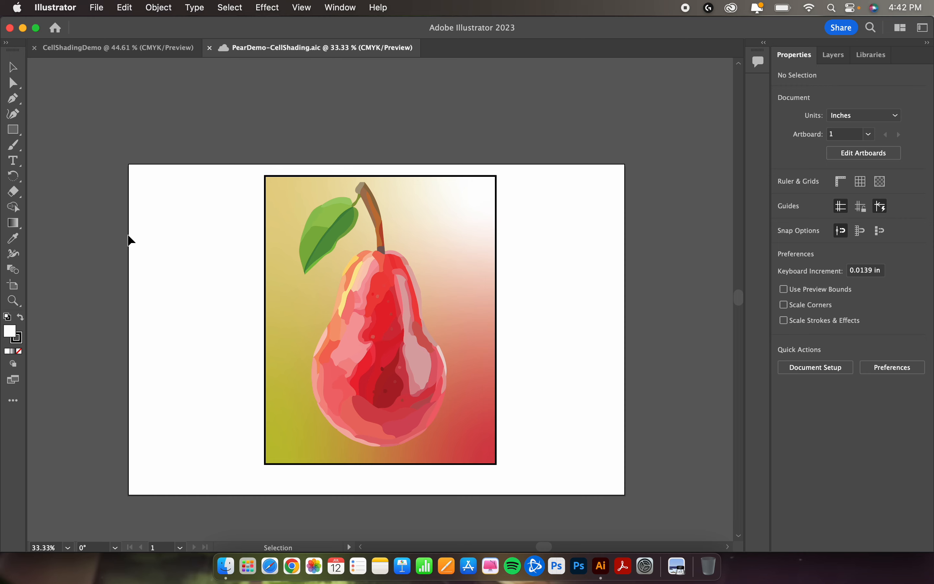
scroll(354, 298, "up", 3)
scroll(357, 299, "down", 1)
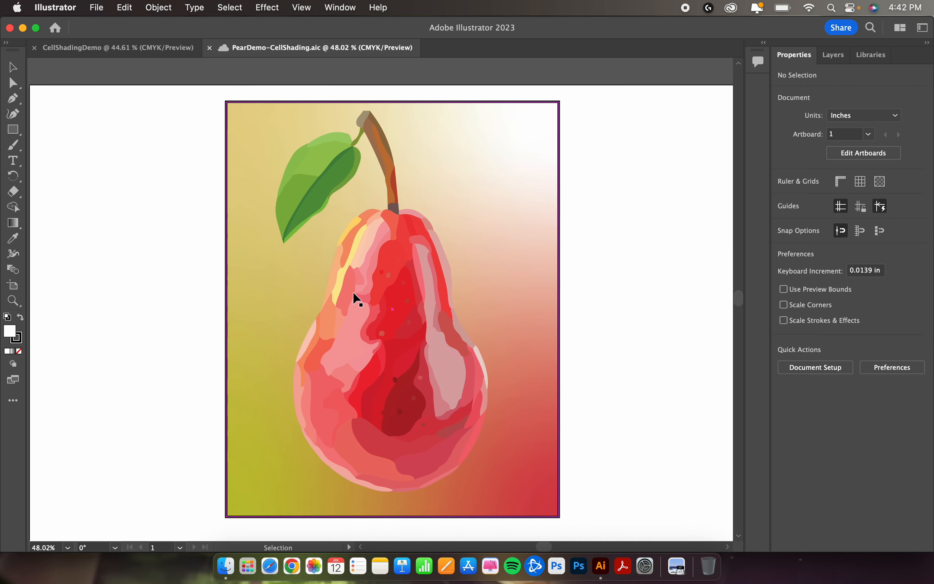
left_click(124, 55)
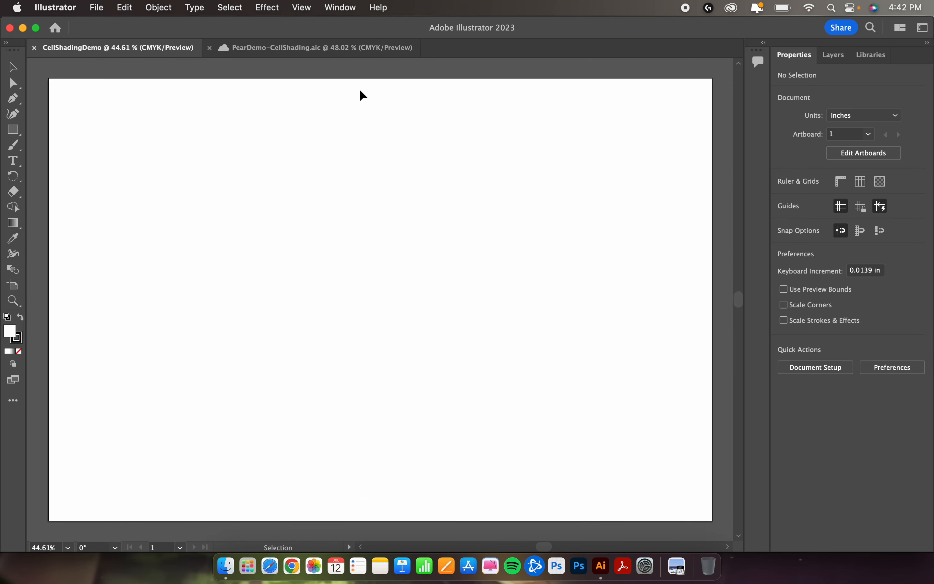
Step: Reset the Essentials workspace to its default layout and dismiss the help tip
left_click(345, 11)
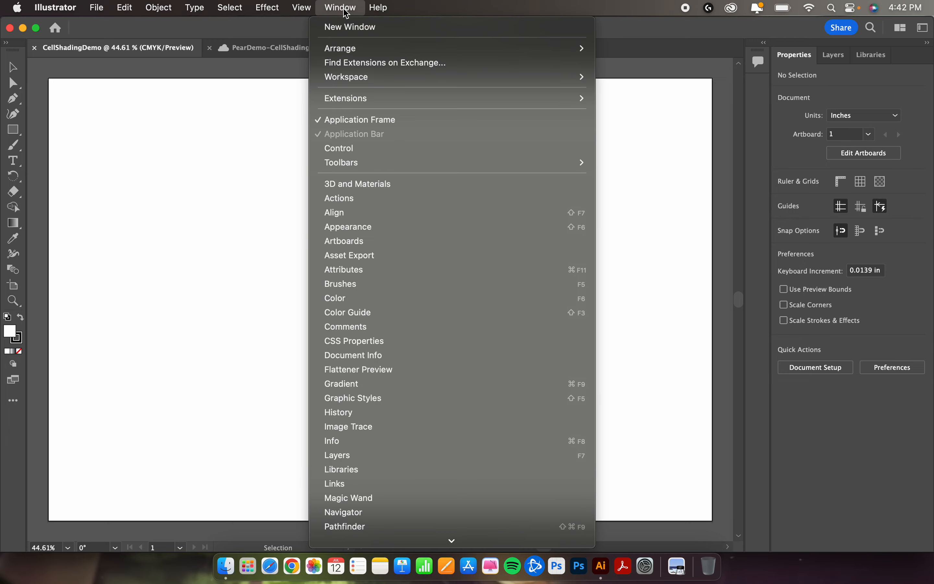
mouse_move(423, 79)
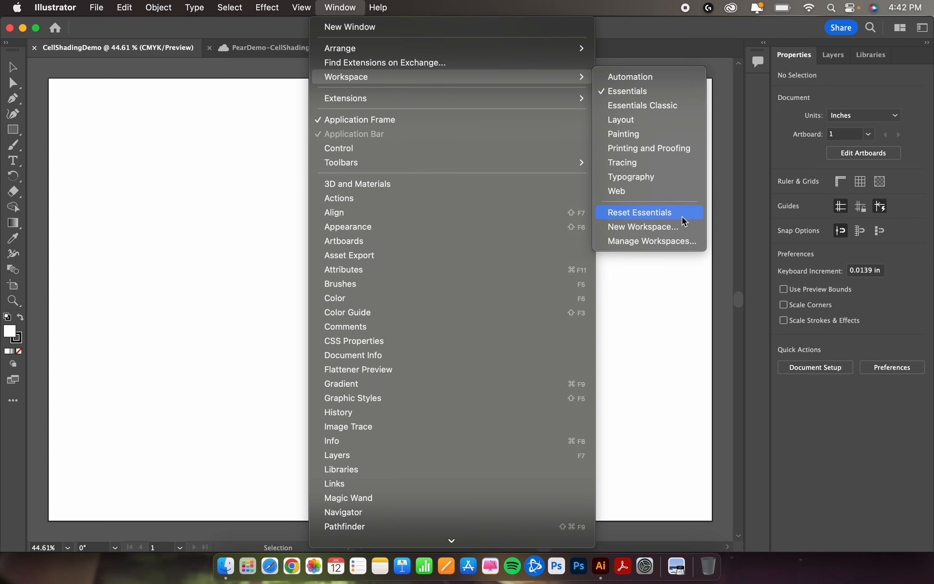
left_click(641, 212)
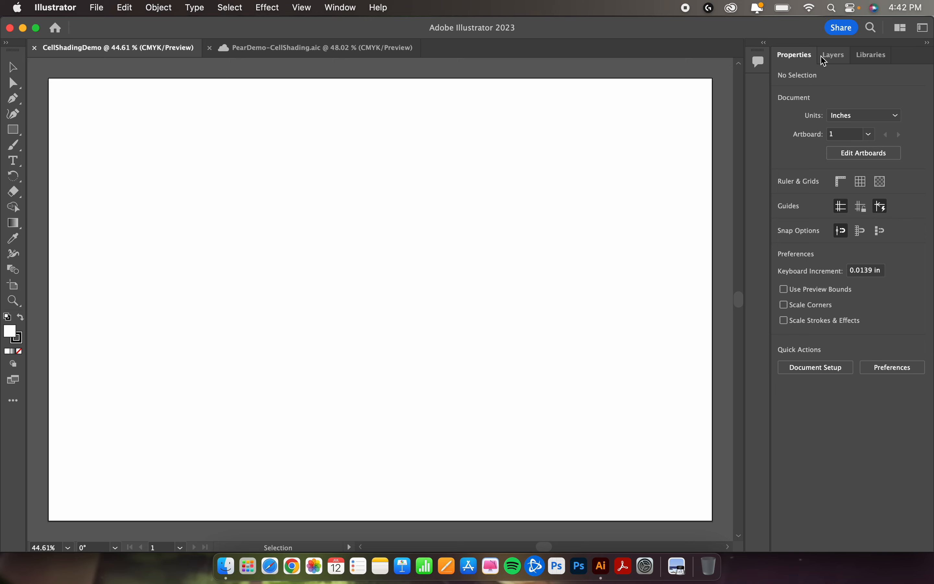
left_click(873, 28)
left_click(871, 29)
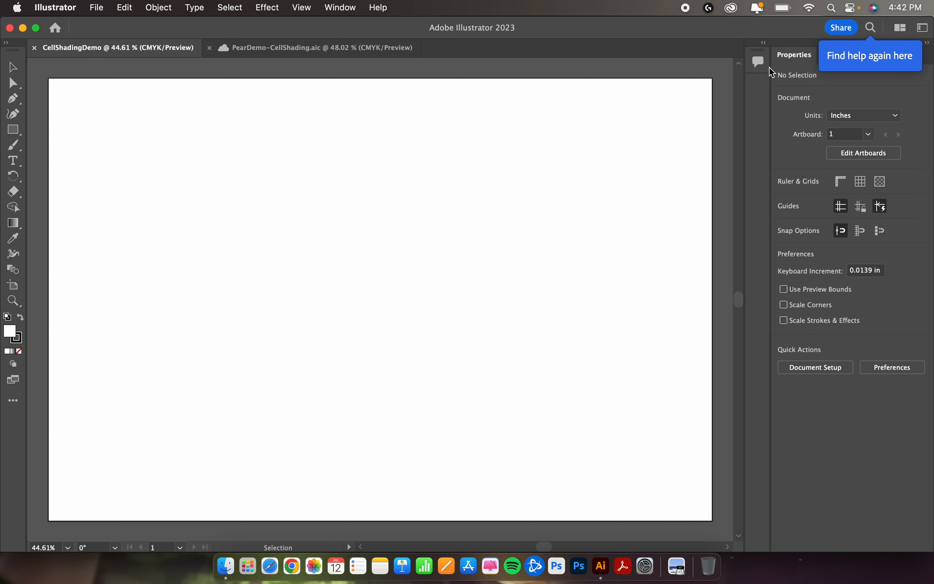
left_click(882, 59)
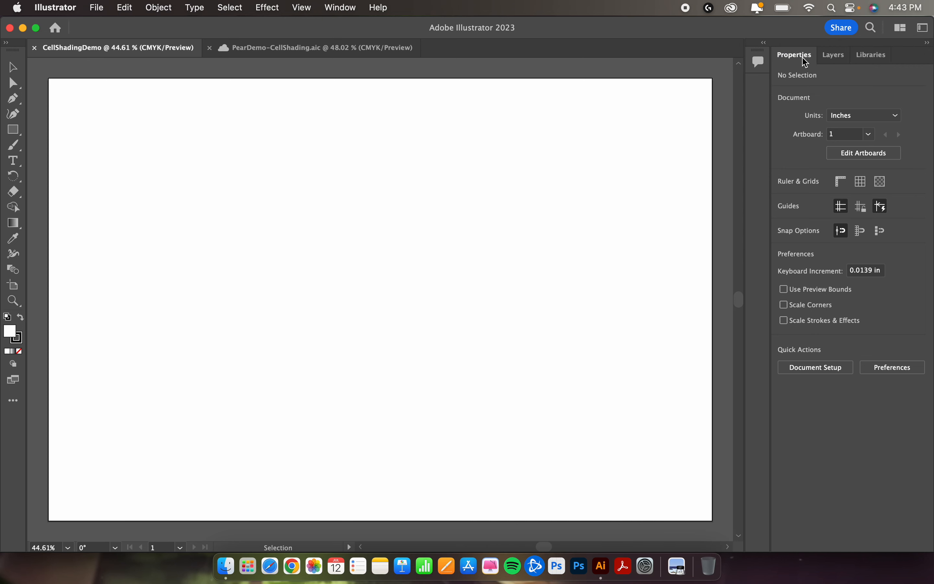
Step: Show the layers list and place Pears.jpeg from the desktop onto the CellShadingDemo artboard, shifting the application window aside and back
left_click(832, 63)
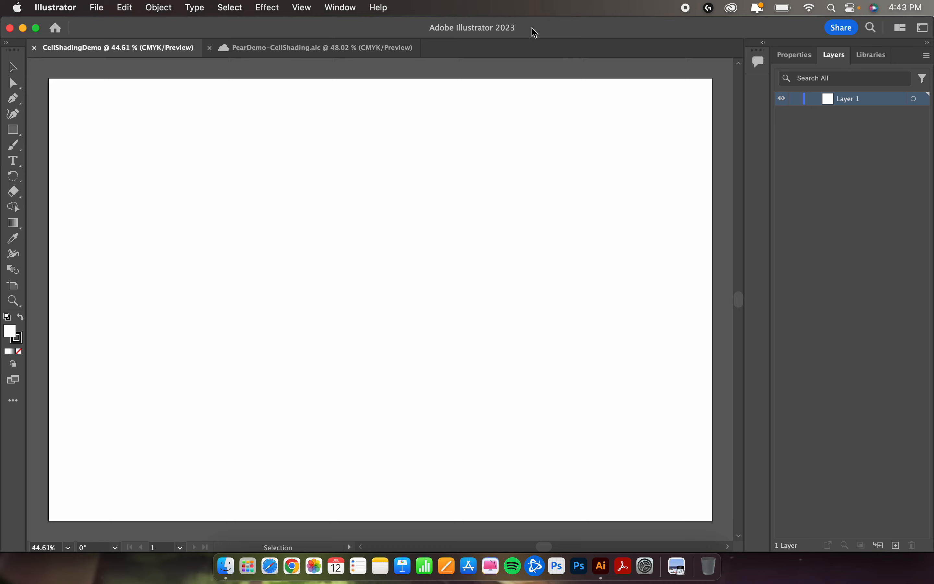
left_click_drag(540, 28, 424, 26)
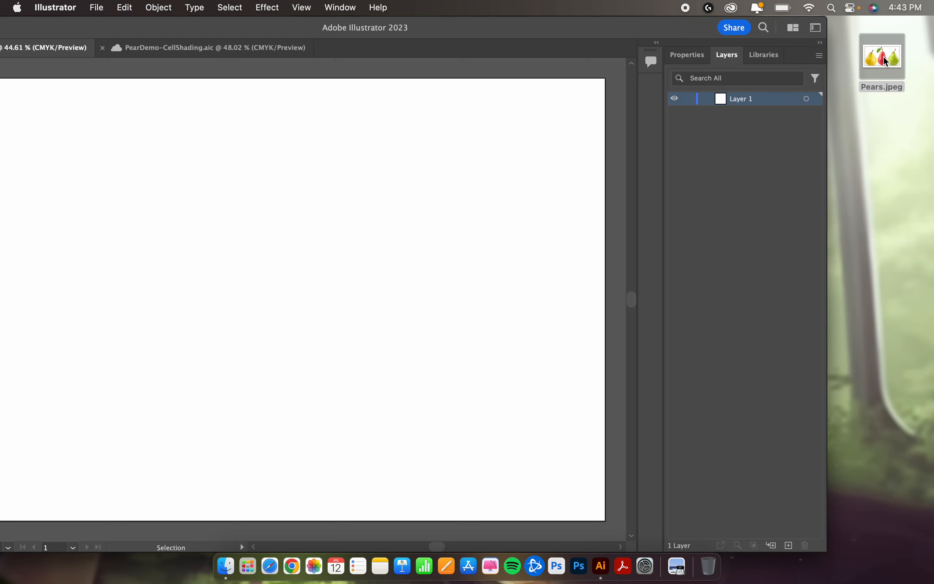
left_click_drag(892, 62, 259, 279)
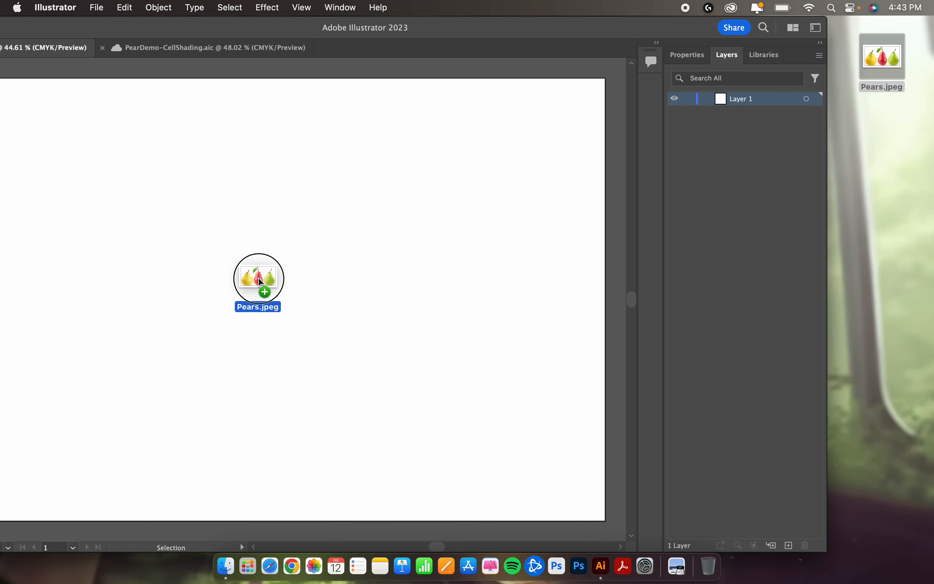
left_click_drag(261, 281, 261, 284)
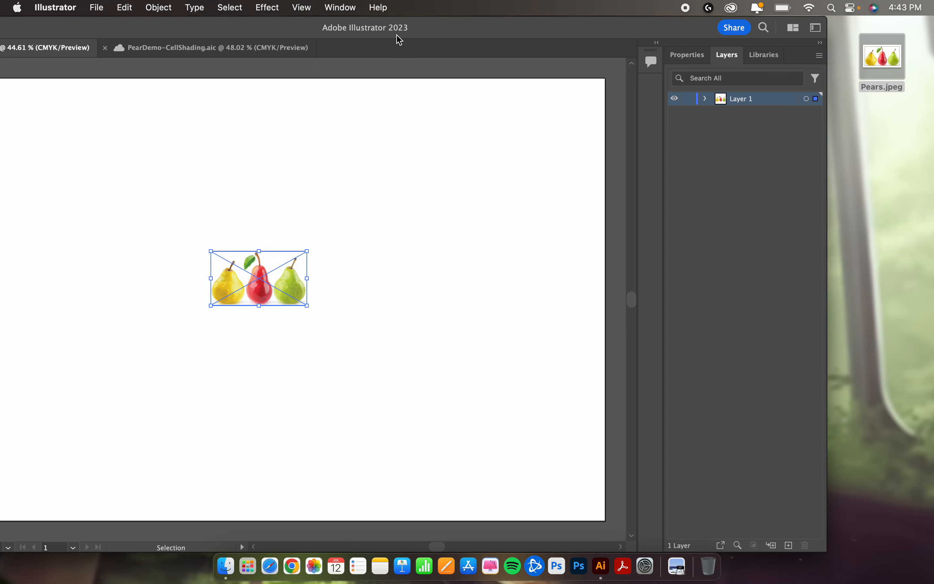
left_click(413, 30)
left_click_drag(414, 32, 524, 25)
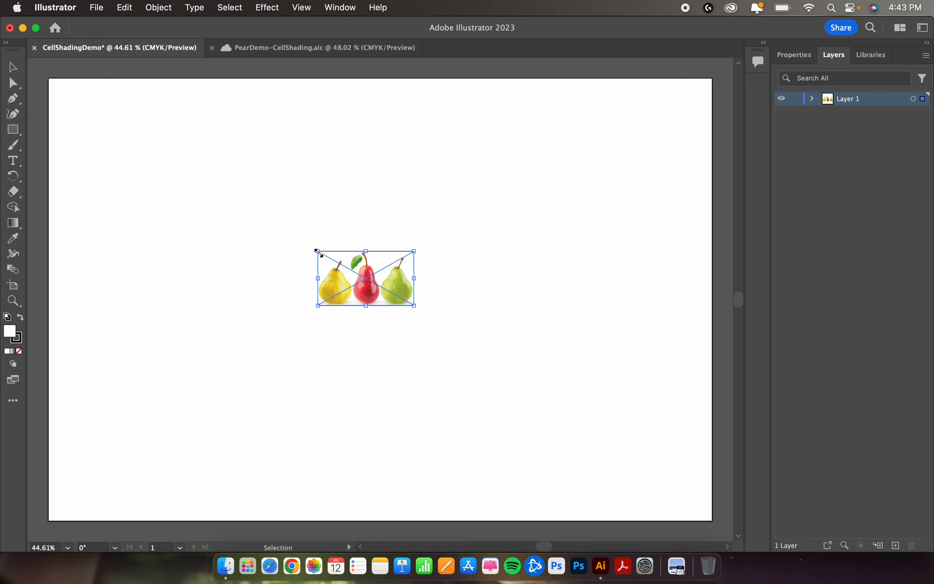
Step: Enlarge the placed pears image to about 17.4 x 9.8 in so it spans the artboard, and embed it in the document
left_click_drag(319, 253, 186, 184)
left_click_drag(147, 152, 64, 84)
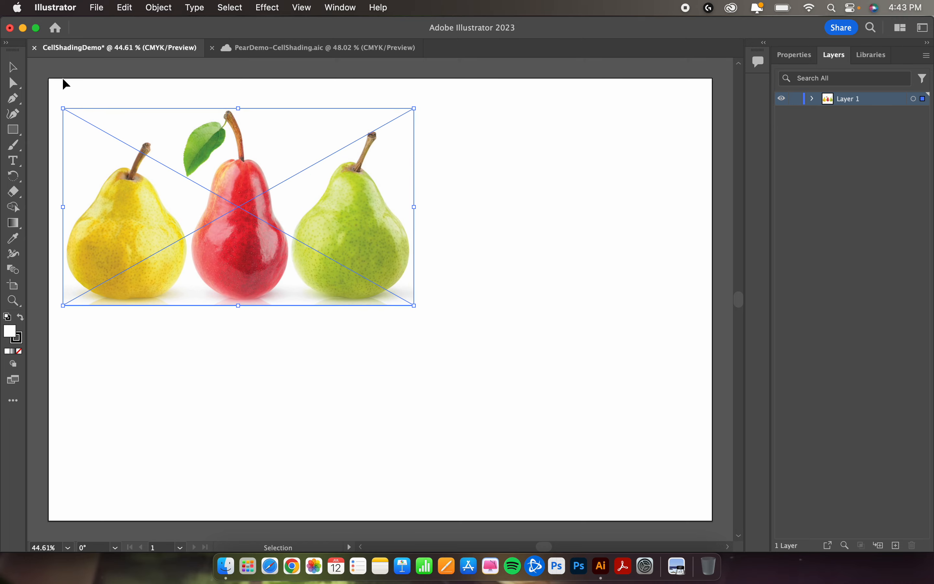
left_click_drag(414, 307, 707, 481)
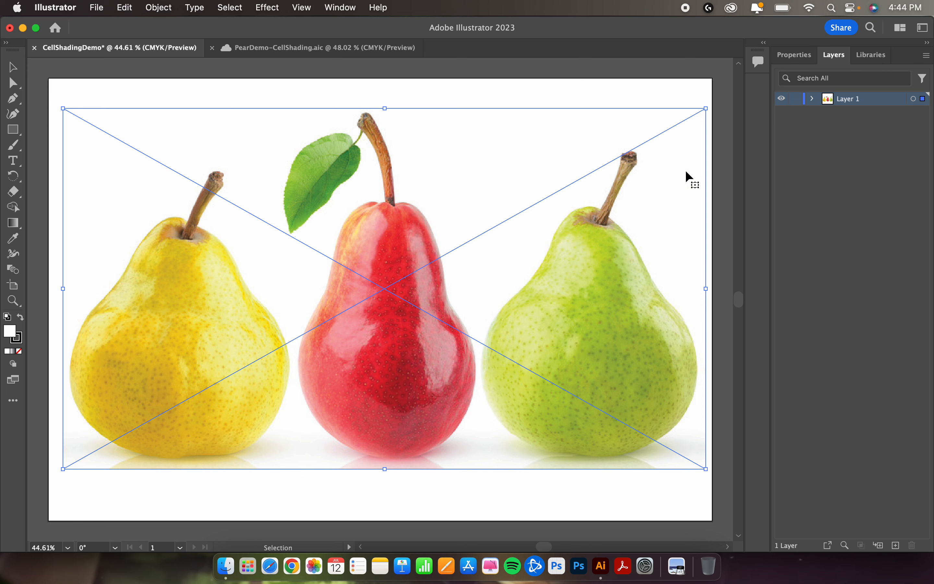
left_click(795, 62)
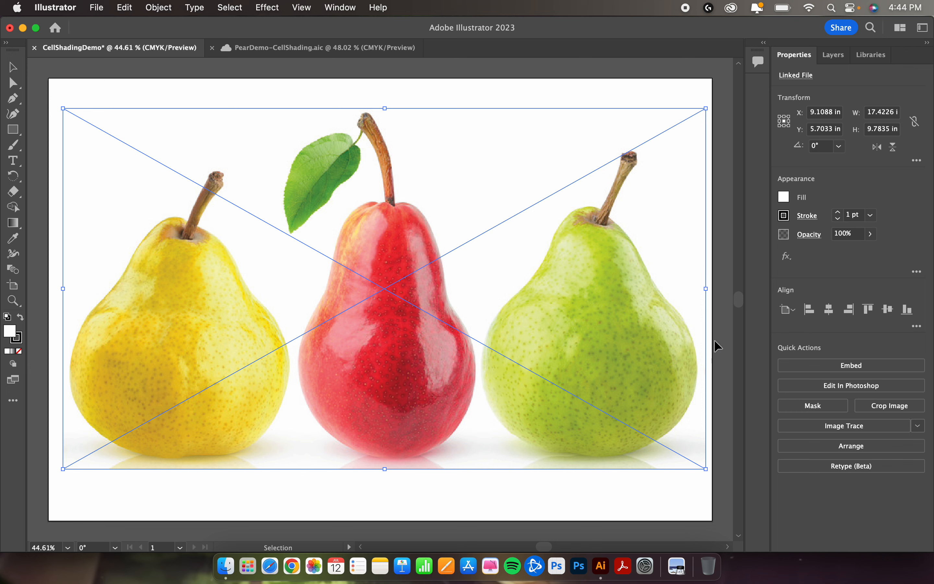
left_click(804, 369)
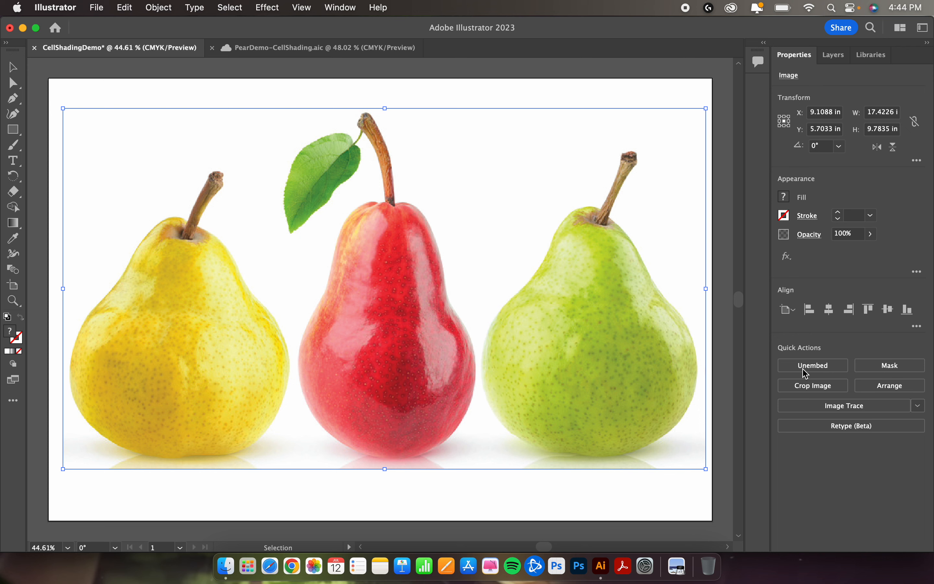
Step: In the options of Layer 1, name the layer StockPhoto, lock it and turn on image dimming
left_click(839, 62)
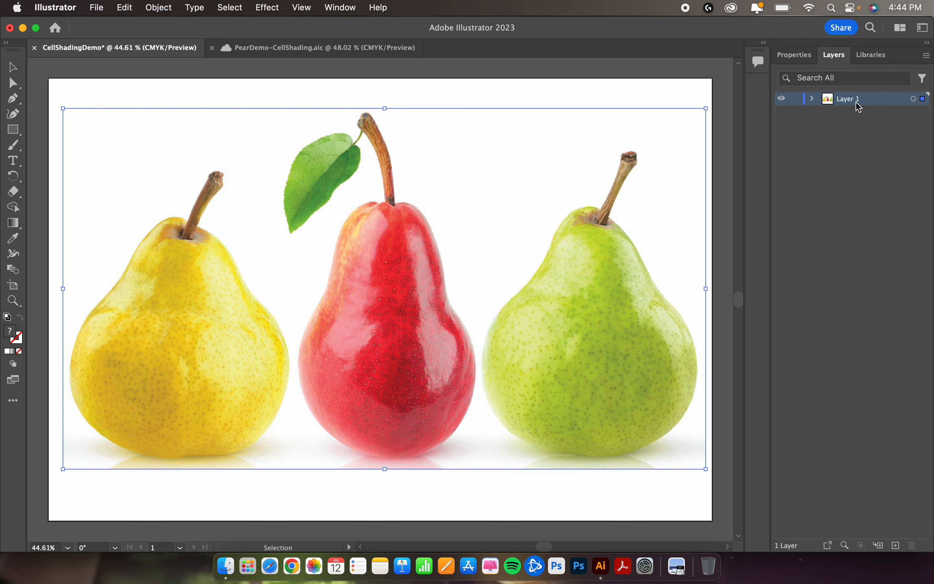
double_click(876, 105)
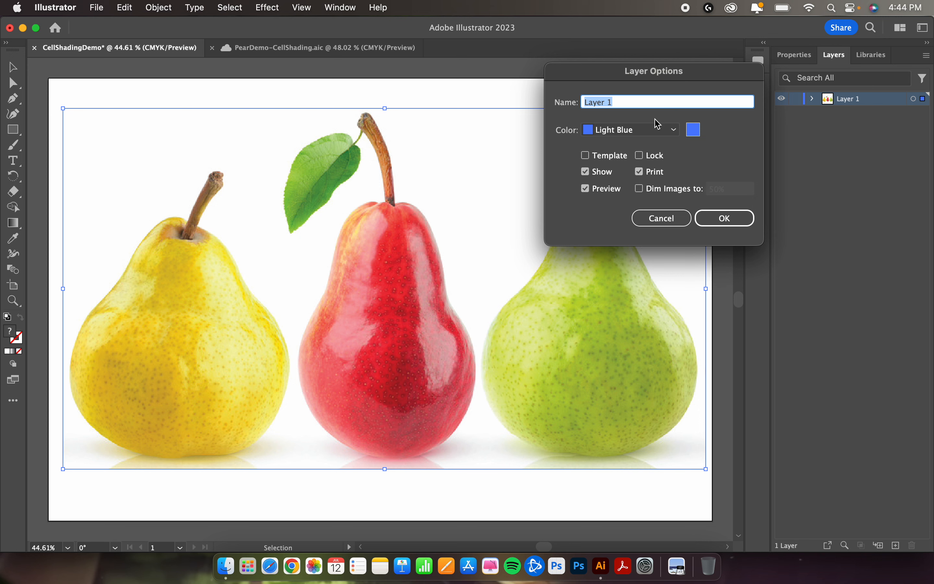
type("StockPhoto")
left_click(640, 155)
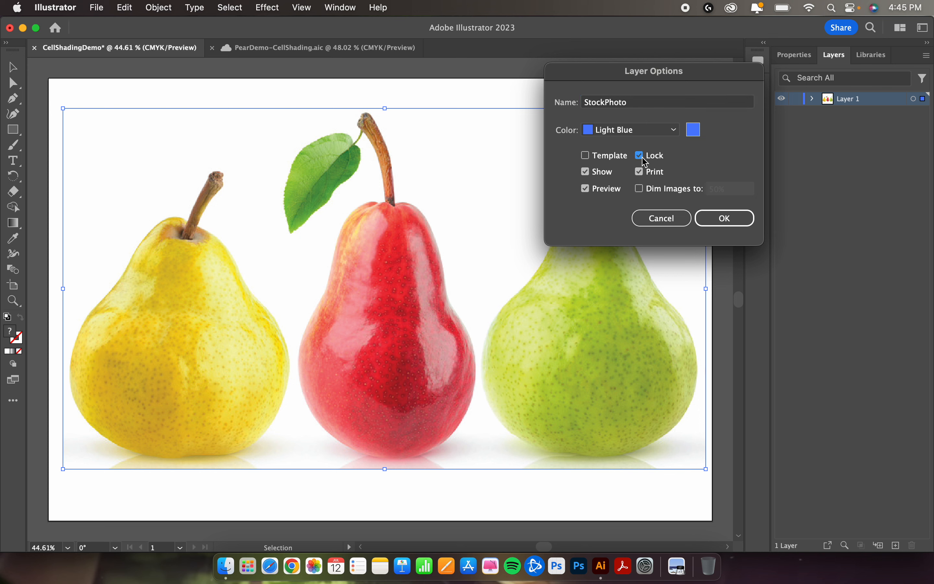
left_click(640, 189)
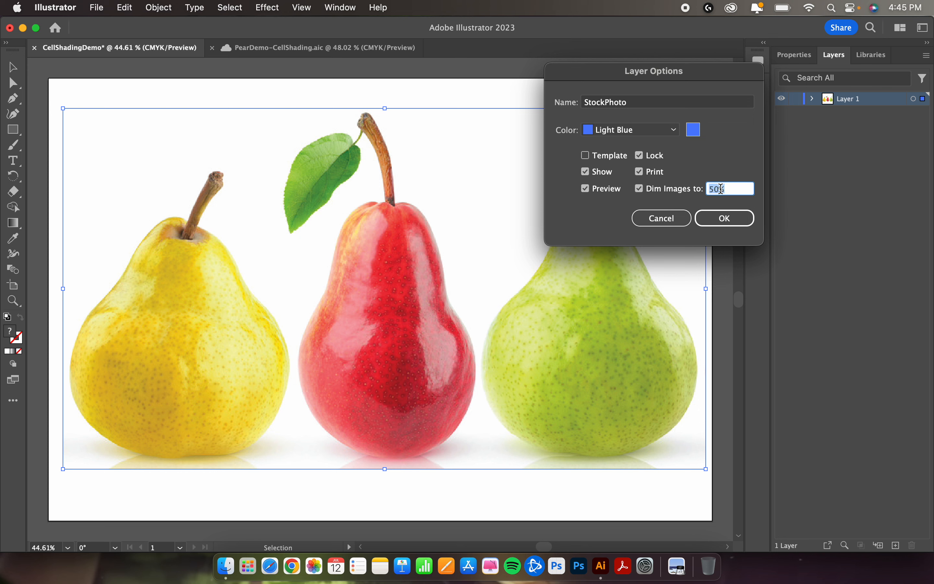
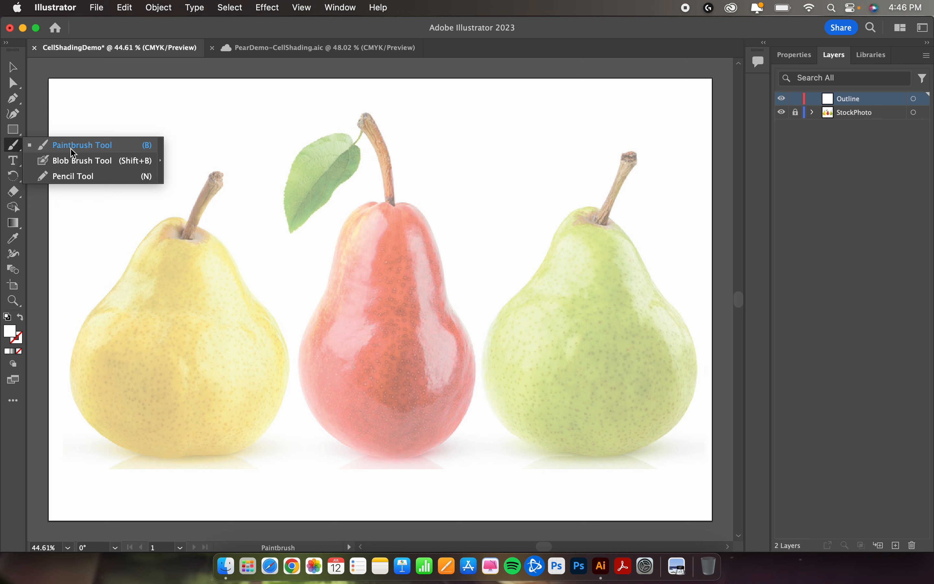
Step: Choose the Paintbrush tool and set the fill colour to black, 000000
left_click(71, 147)
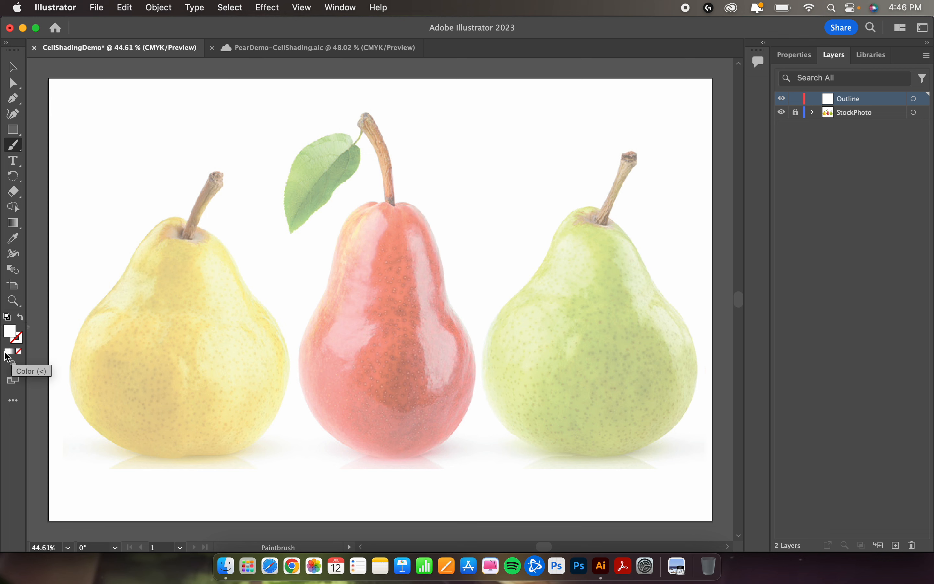
double_click(10, 334)
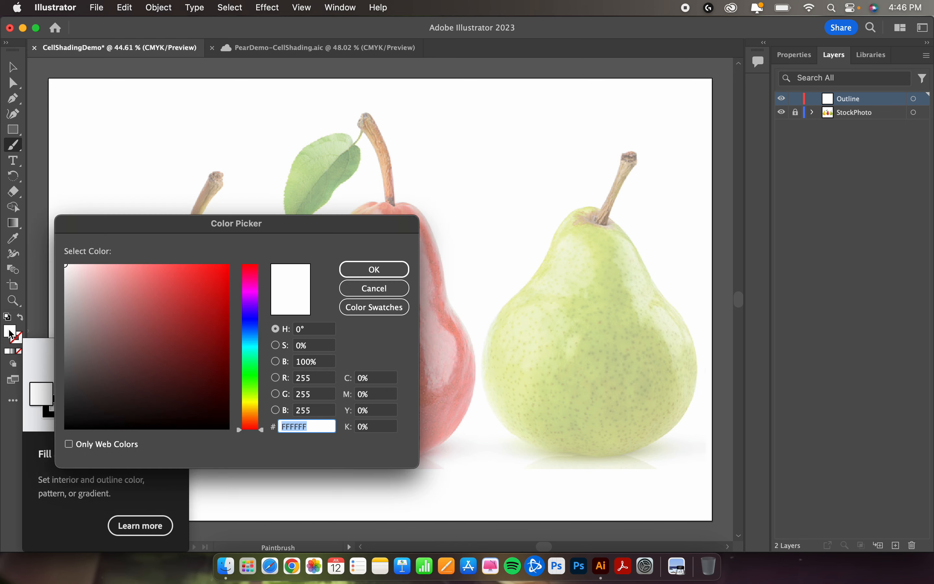
type("C98787")
left_click_drag(120, 298, 91, 427)
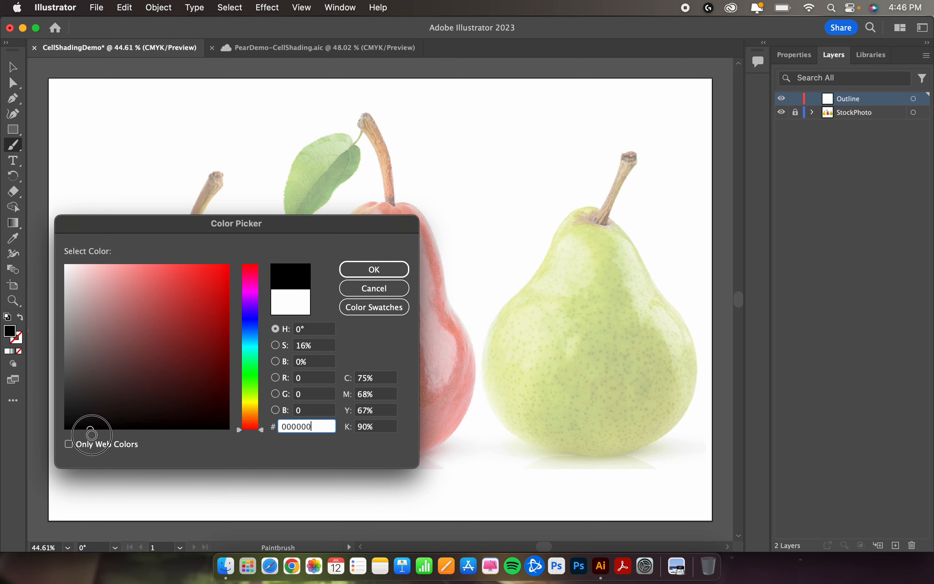
left_click(385, 268)
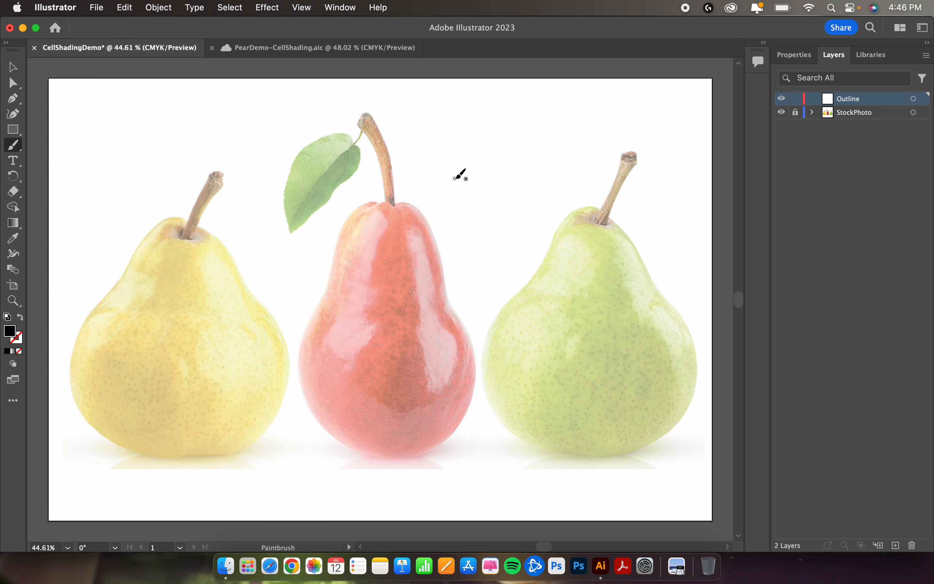
Step: Paint a wavy test stroke between the red and green pears and undo it
left_click_drag(459, 156, 541, 212)
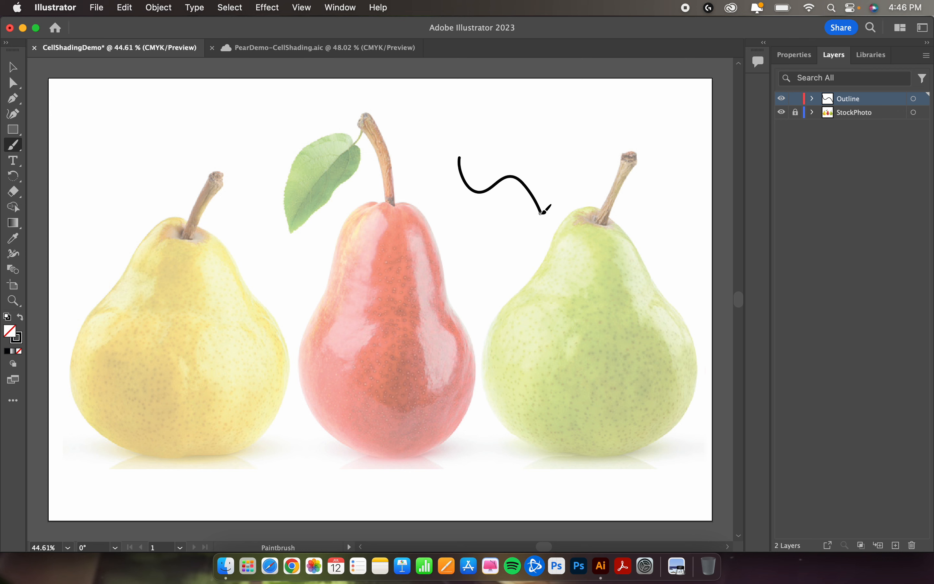
key("super")
key("super+z")
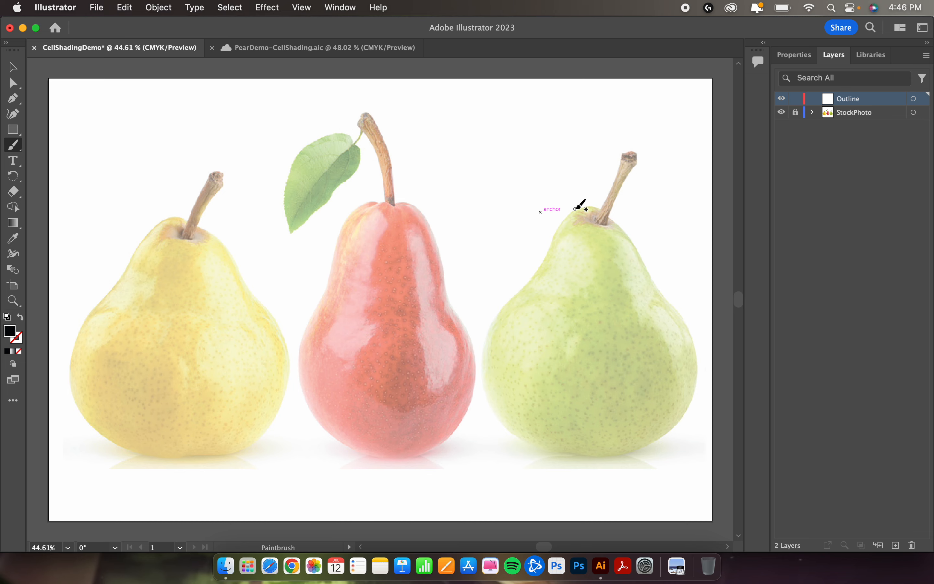
Step: Examine the green pear's stem area at different magnifications
scroll(609, 224, "up", 6)
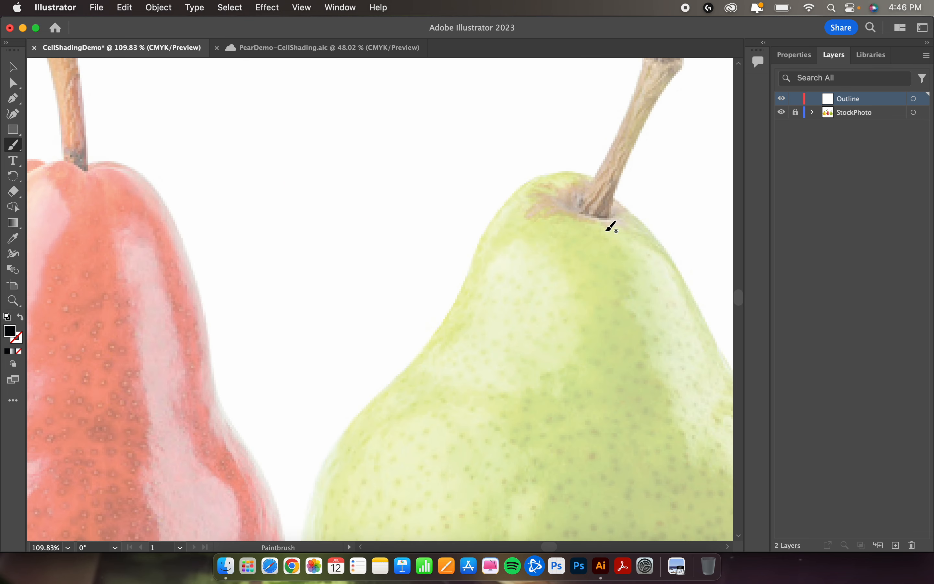
scroll(610, 228, "right", 3)
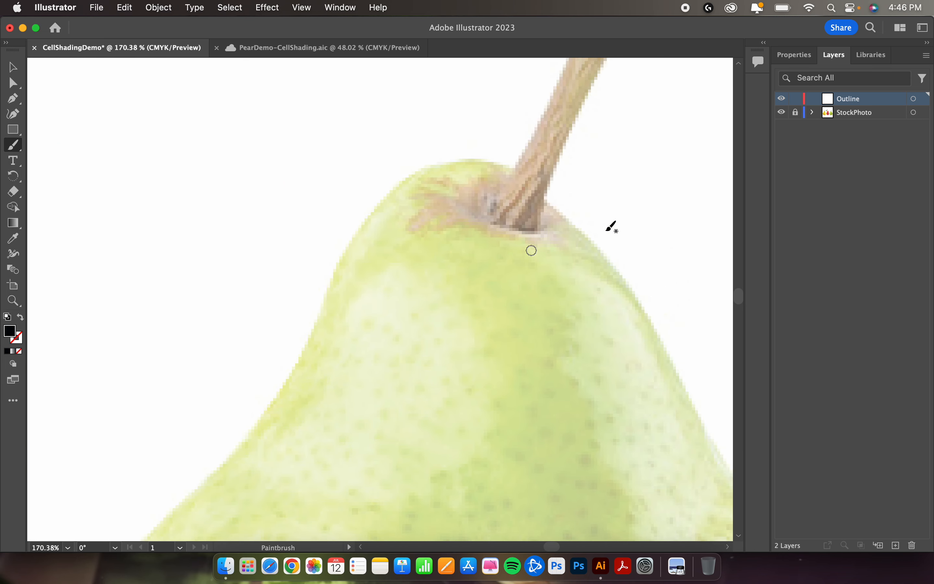
scroll(611, 227, "down", 8)
scroll(612, 227, "up", 3)
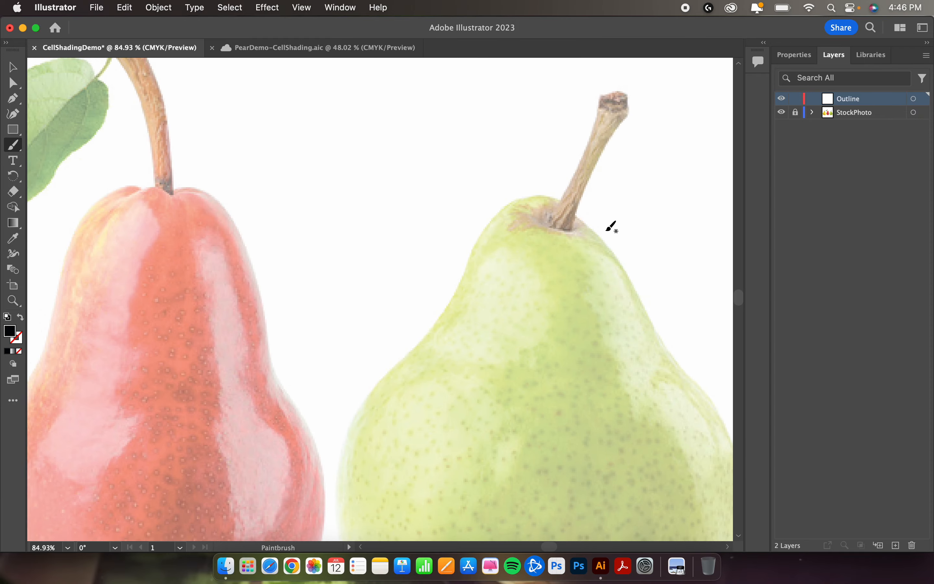
scroll(612, 227, "down", 1)
scroll(610, 227, "up", 5)
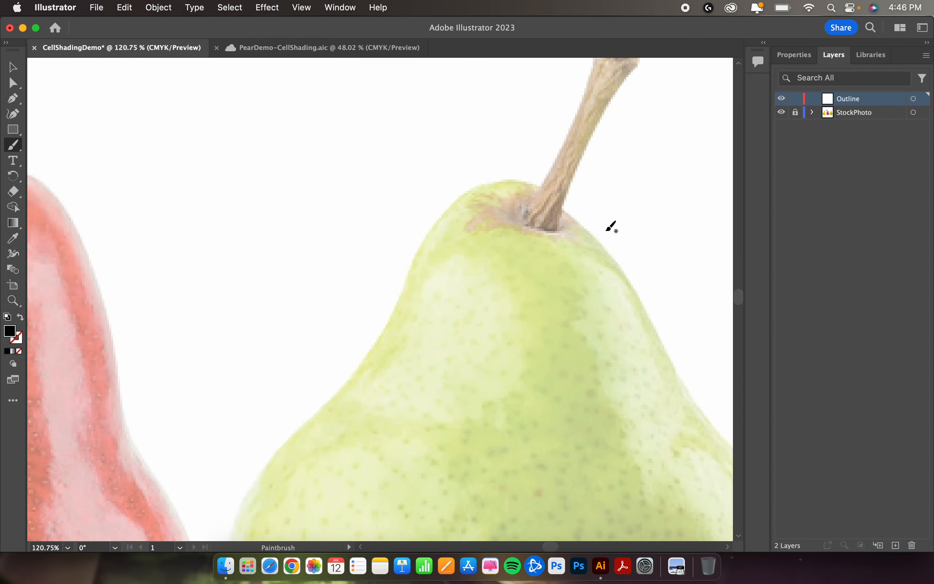
scroll(610, 227, "down", 3)
scroll(610, 227, "up", 4)
scroll(612, 227, "down", 5)
scroll(611, 227, "up", 3)
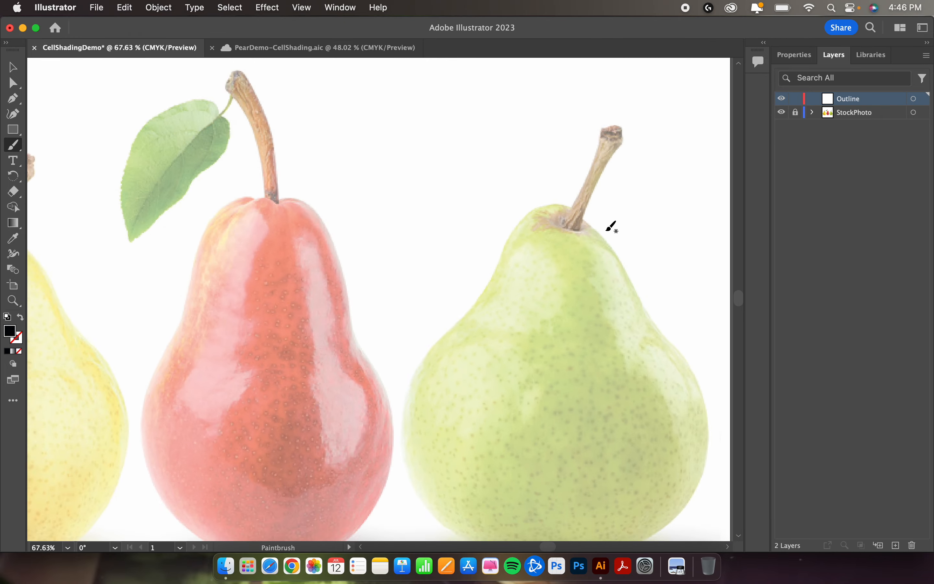
scroll(611, 227, "down", 1)
scroll(611, 227, "down", 2)
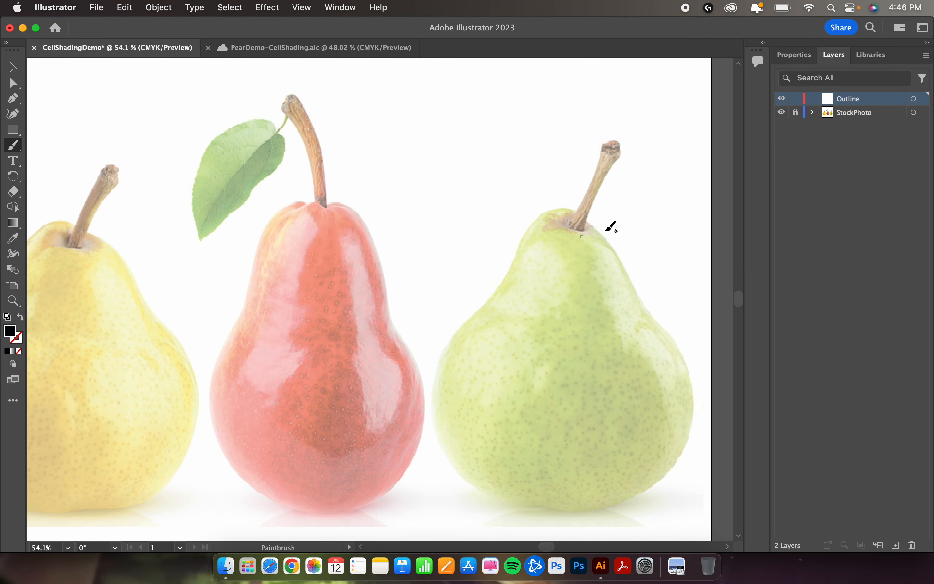
Step: Frame the upper part of the green pear at 150% zoom for tracing
key("super")
scroll(603, 229, "up", 4)
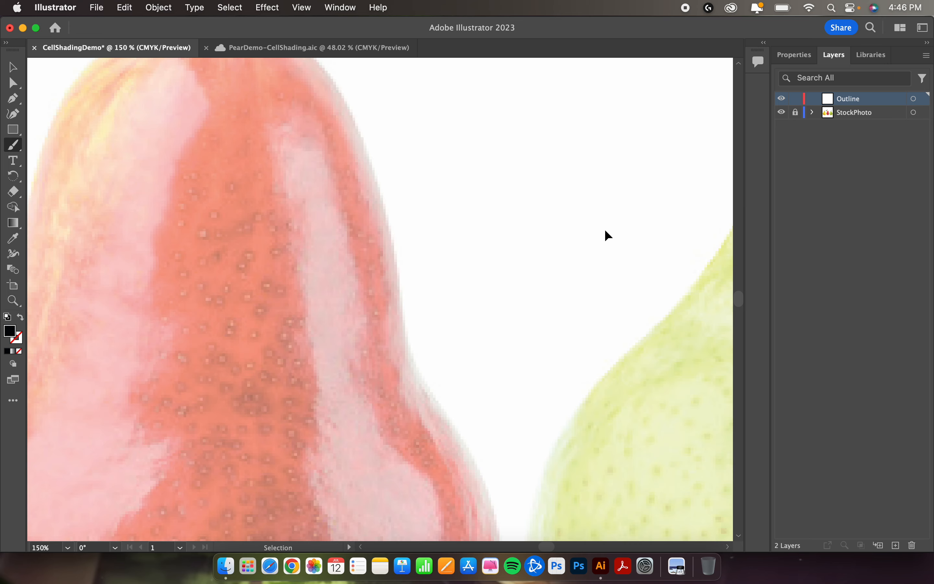
key("super+minus")
key("super+minus")
key("super+minus")
key("super+equal")
key("super+equal")
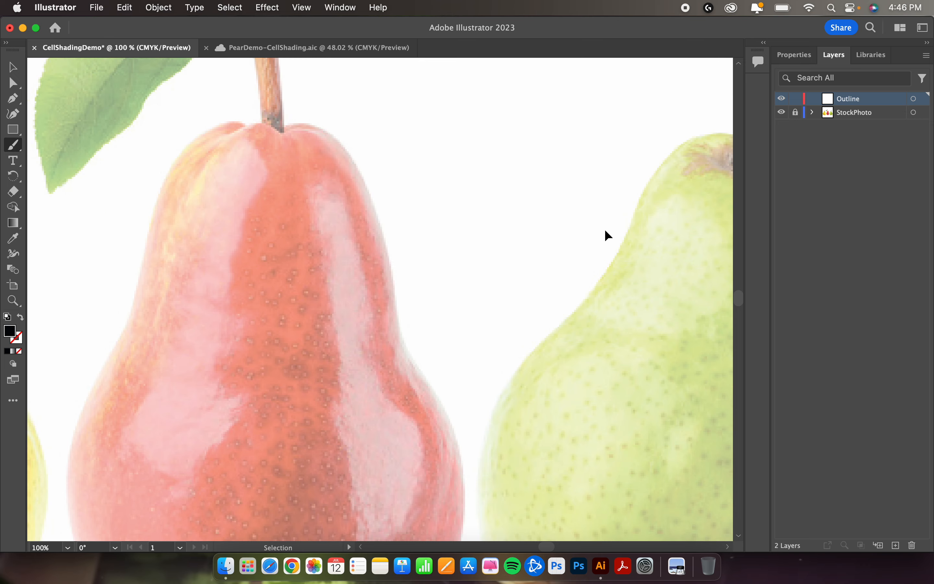
scroll(608, 228, "right", 5)
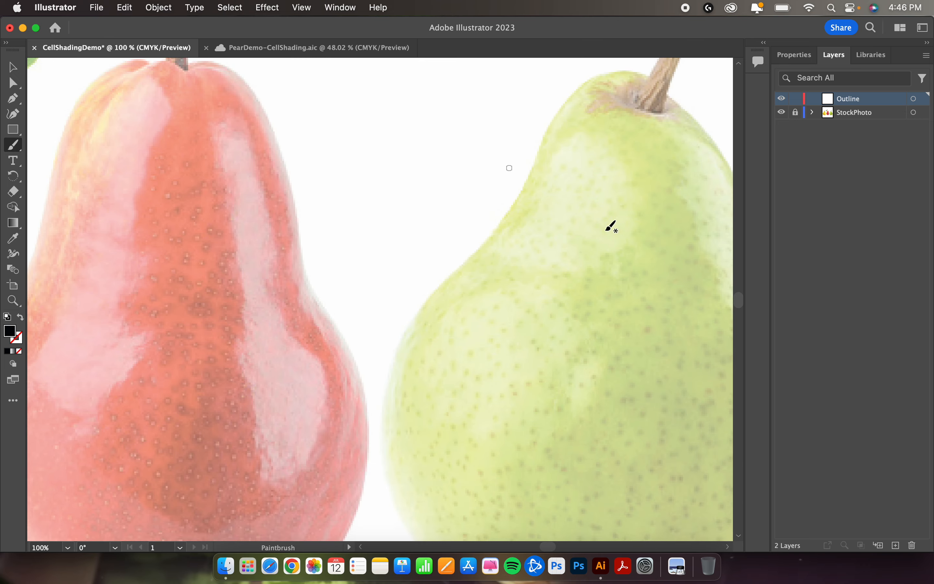
scroll(611, 227, "up", 3)
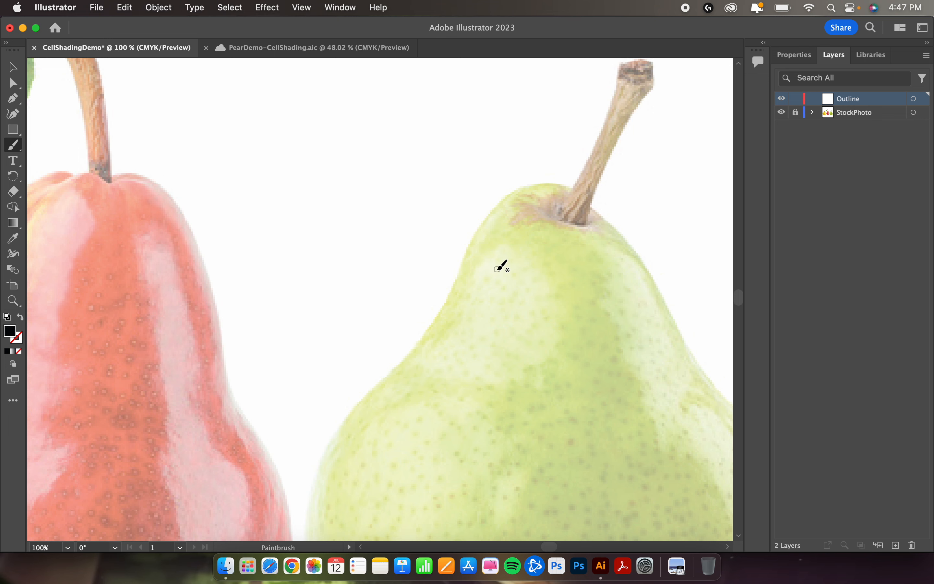
scroll(501, 266, "left", 4)
scroll(501, 266, "up", 4)
scroll(502, 266, "right", 10)
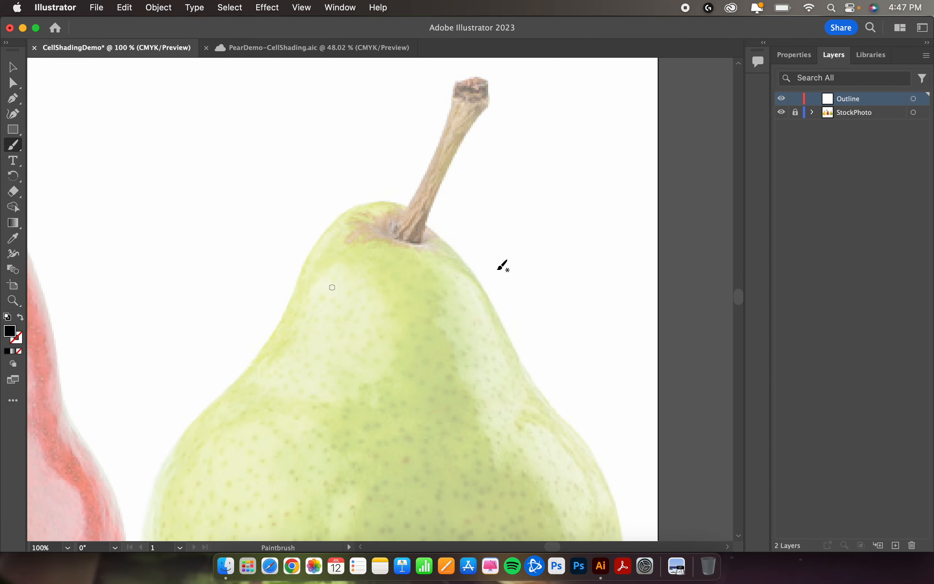
scroll(503, 266, "left", 8)
scroll(503, 265, "right", 4)
scroll(502, 266, "down", 3)
scroll(502, 266, "left", 6)
scroll(502, 265, "right", 6)
scroll(502, 266, "up", 3)
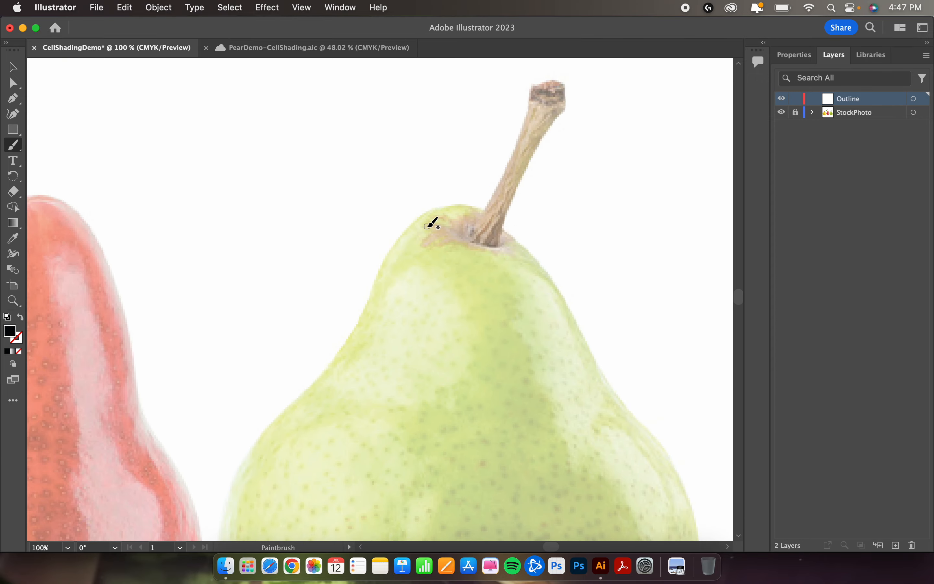
key("super+equal")
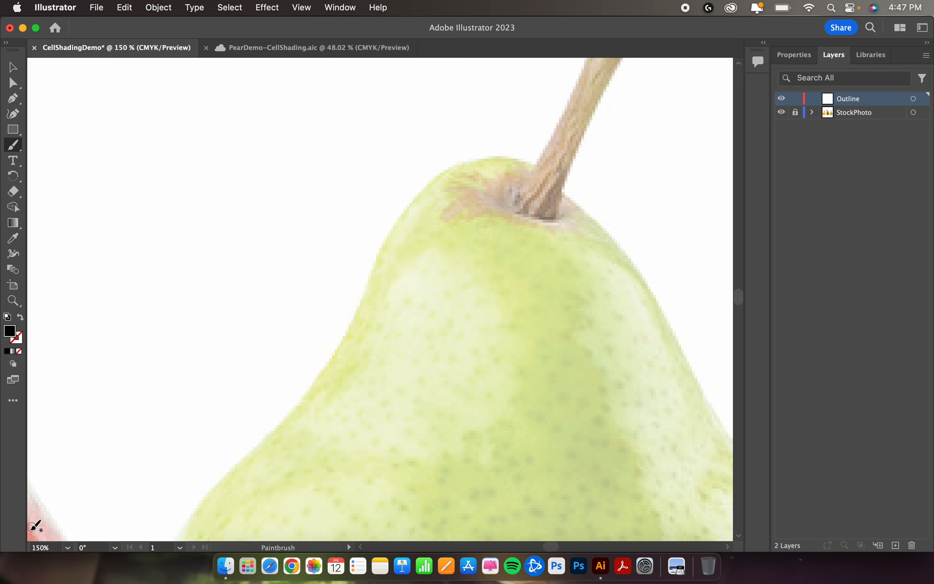
key("super")
key("super+equal")
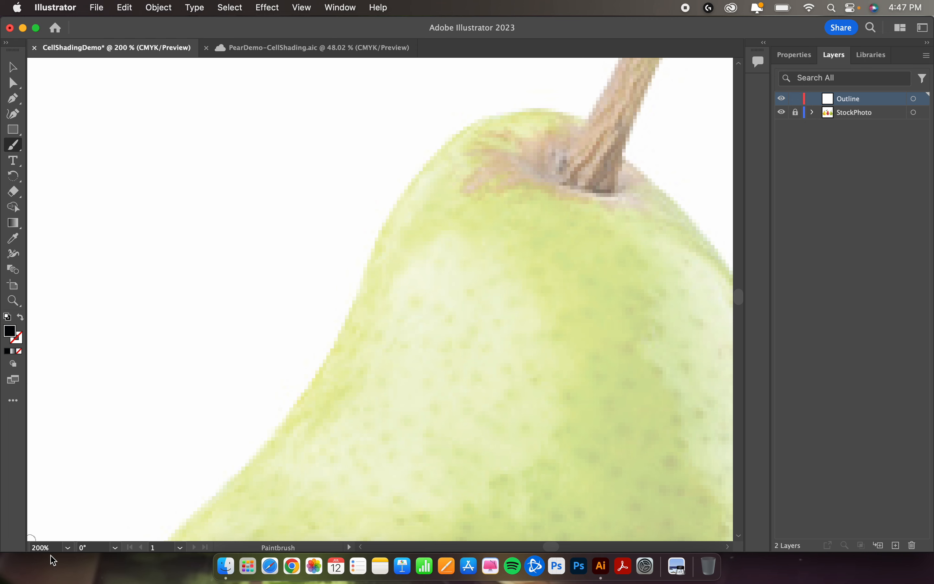
key("super+minus")
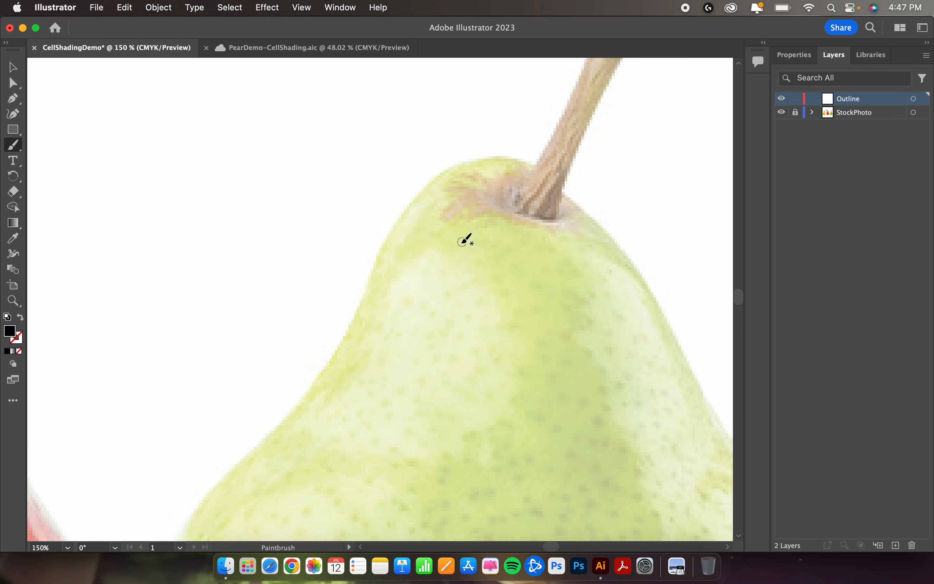
Step: Paint a test stroke on the green pear, undo it and adjust the Paintbrush size for a thinner line
mouse_move(462, 245)
left_mouse_down()
mouse_move(433, 245)
mouse_move(390, 314)
left_mouse_up()
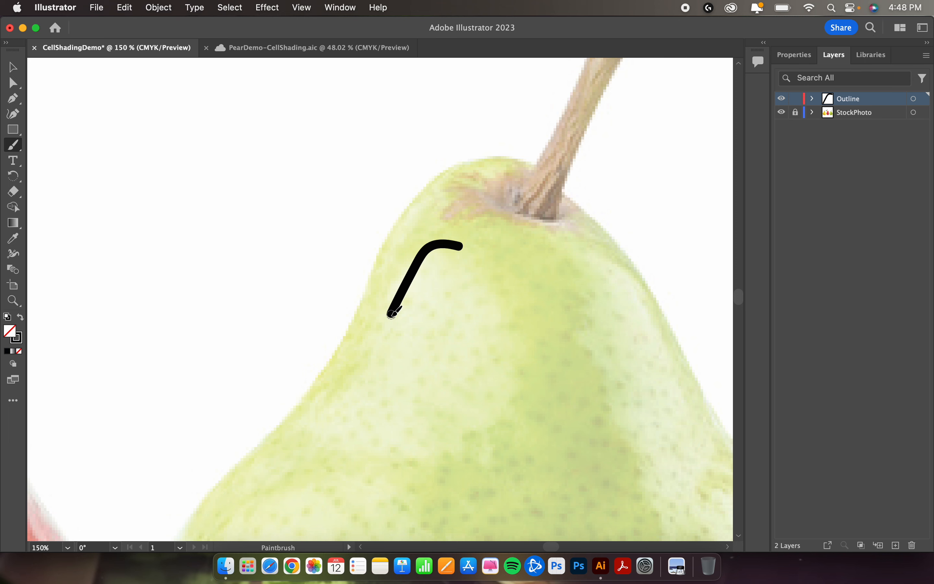
key("super+z")
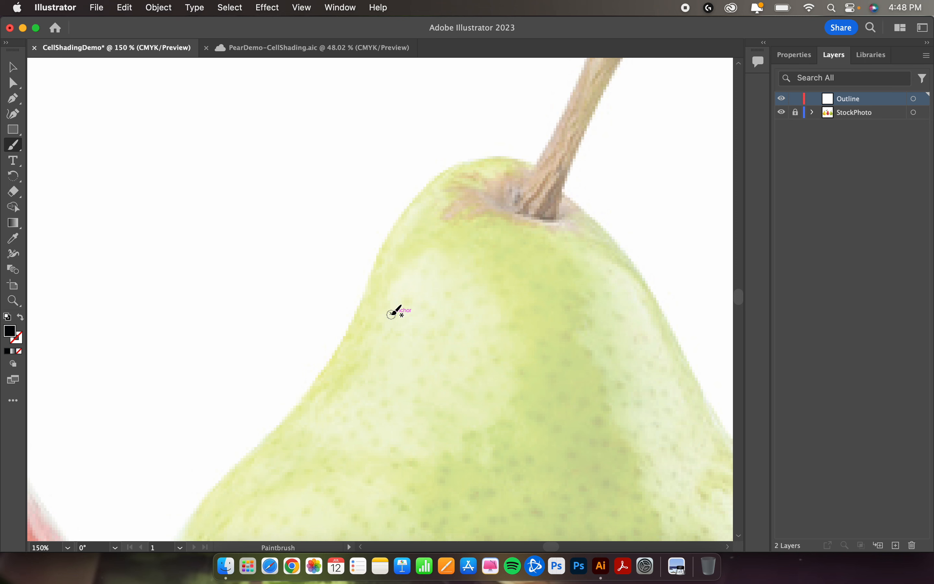
key("shift+x")
key("bracketright")
key("bracketright")
key("bracketright")
key("bracketright")
key("bracketright")
key("bracketright")
key("bracketright")
key("bracketright")
key("bracketleft")
key("bracketleft")
key("bracketleft")
key("bracketleft")
key("bracketleft")
key("bracketleft")
key("bracketleft")
key("bracketleft")
Step: Paint three vertical test strokes of different thicknesses beside the green pear and undo them
left_click_drag(321, 209, 322, 246)
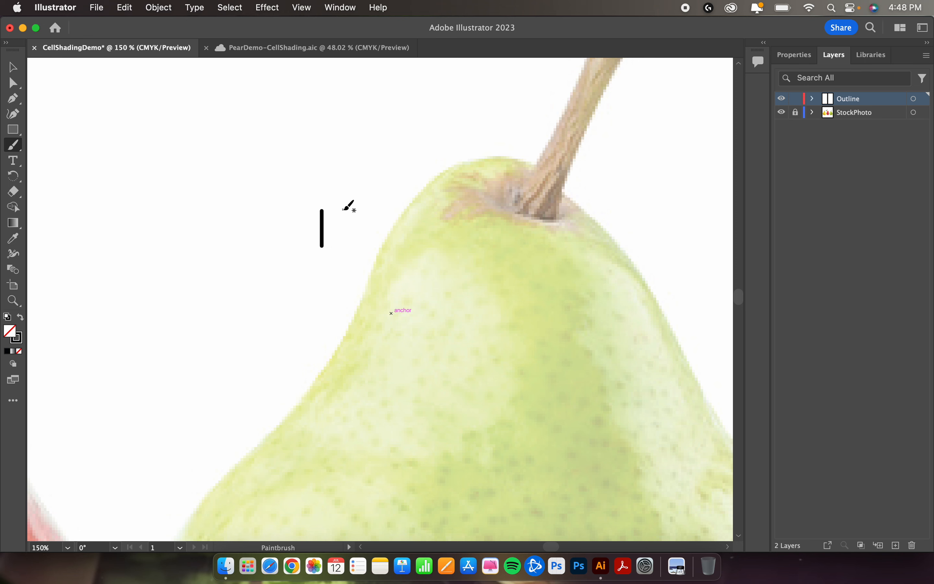
left_click_drag(311, 212, 311, 240)
left_click_drag(335, 195, 337, 277)
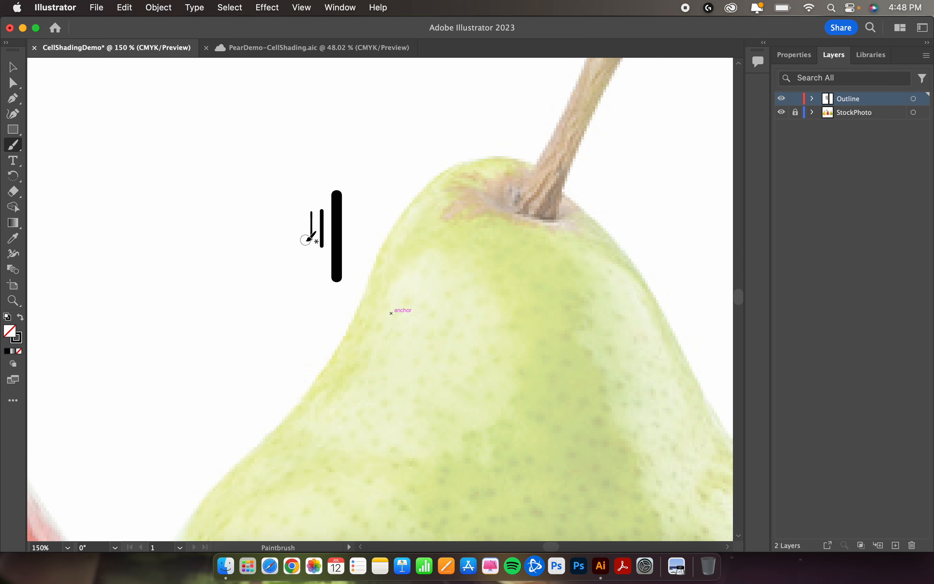
key("super+z")
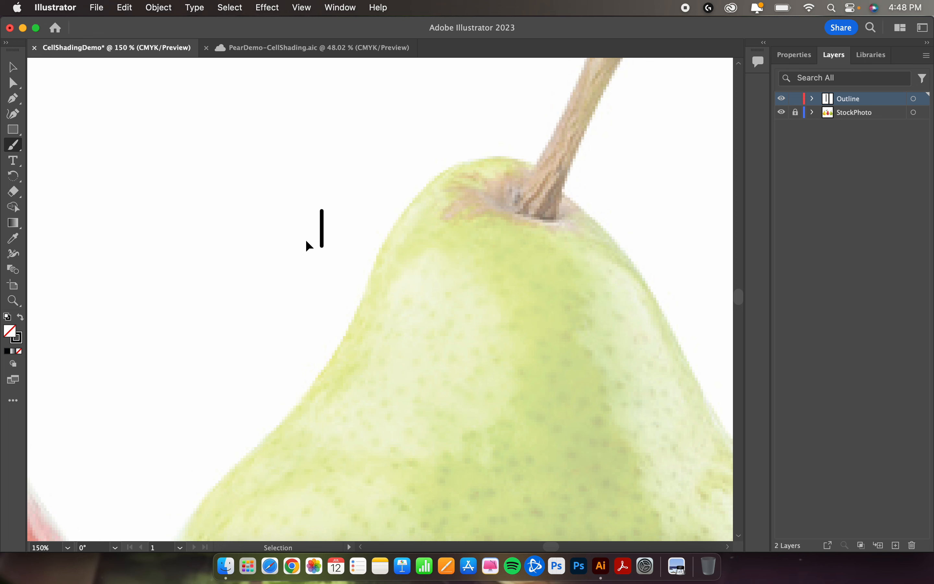
key("super+z")
key("super+z")
Step: Trace the outline of the green pear's stem, including its flared base, with thin black brush strokes on the Outline layer
scroll(416, 245, "up", 5)
scroll(416, 245, "right", 3)
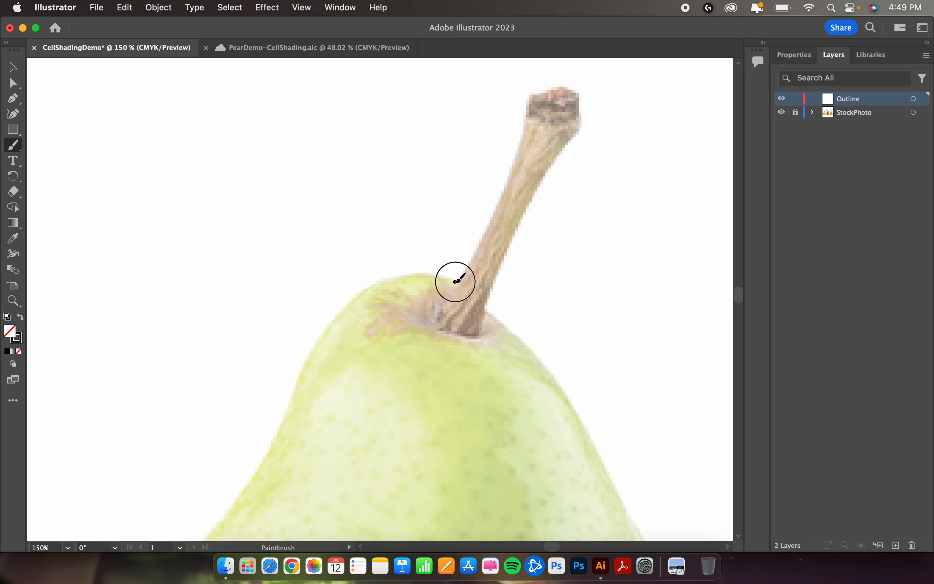
mouse_move(449, 283)
left_mouse_down()
mouse_move(492, 227)
mouse_move(523, 140)
mouse_move(525, 102)
mouse_move(573, 87)
mouse_move(578, 136)
mouse_move(486, 297)
mouse_move(492, 316)
left_mouse_up()
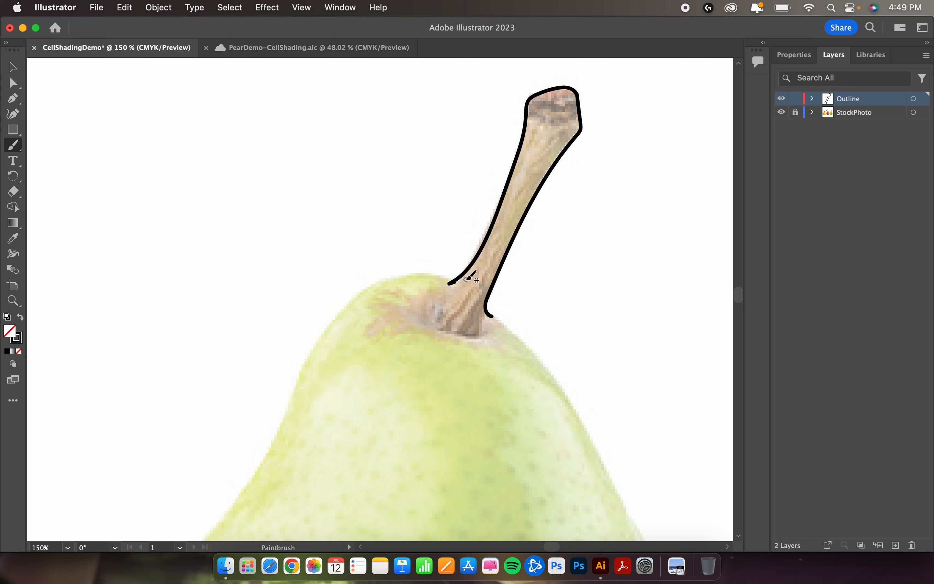
mouse_move(461, 277)
left_mouse_down()
mouse_move(432, 324)
mouse_move(456, 335)
mouse_move(491, 314)
left_mouse_up()
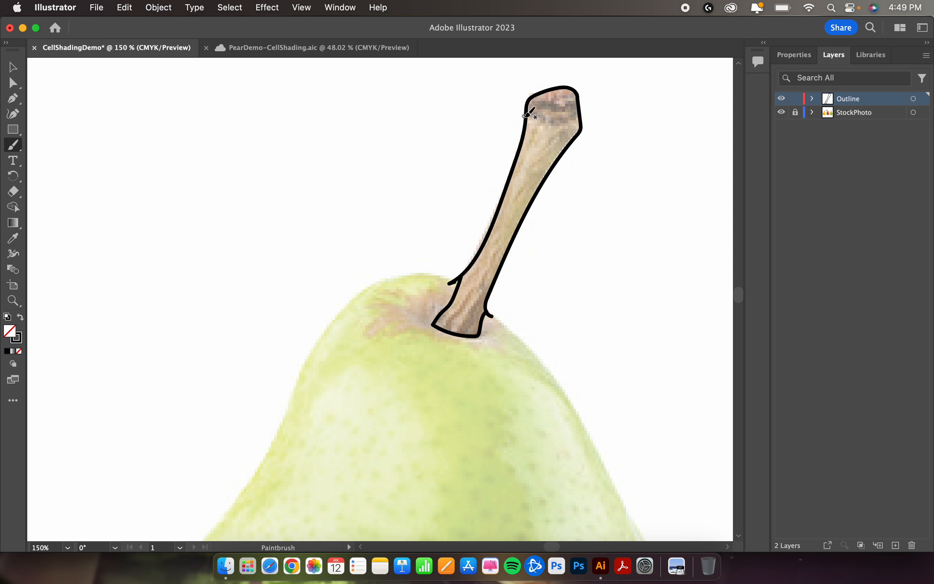
Step: Trace the bands and shading shapes inside the stem, plus the brown patch surrounding its base
mouse_move(525, 116)
left_mouse_down()
mouse_move(576, 117)
mouse_move(530, 100)
mouse_move(576, 100)
mouse_move(581, 129)
mouse_move(544, 155)
mouse_move(537, 193)
left_mouse_up()
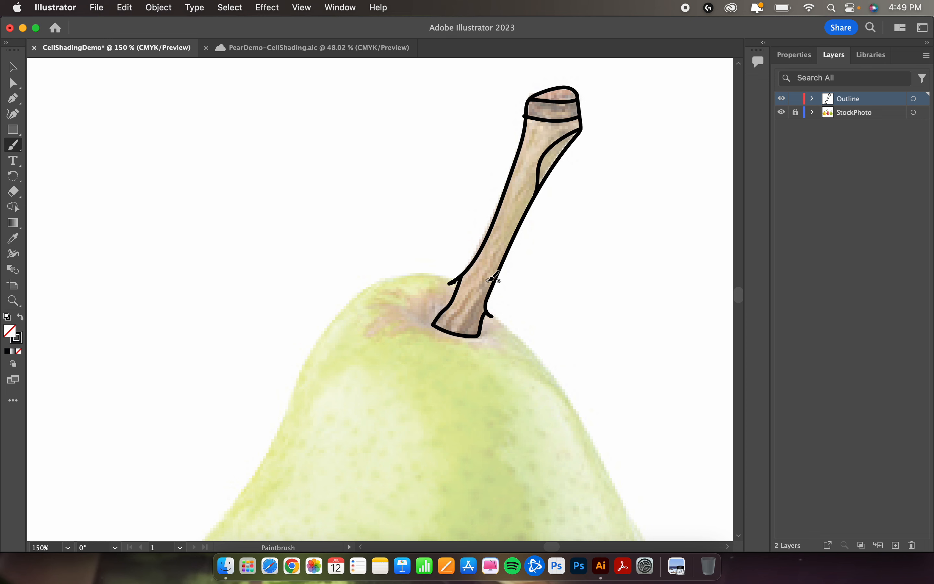
mouse_move(493, 283)
left_mouse_down()
mouse_move(448, 334)
mouse_move(452, 311)
mouse_move(498, 275)
left_mouse_up()
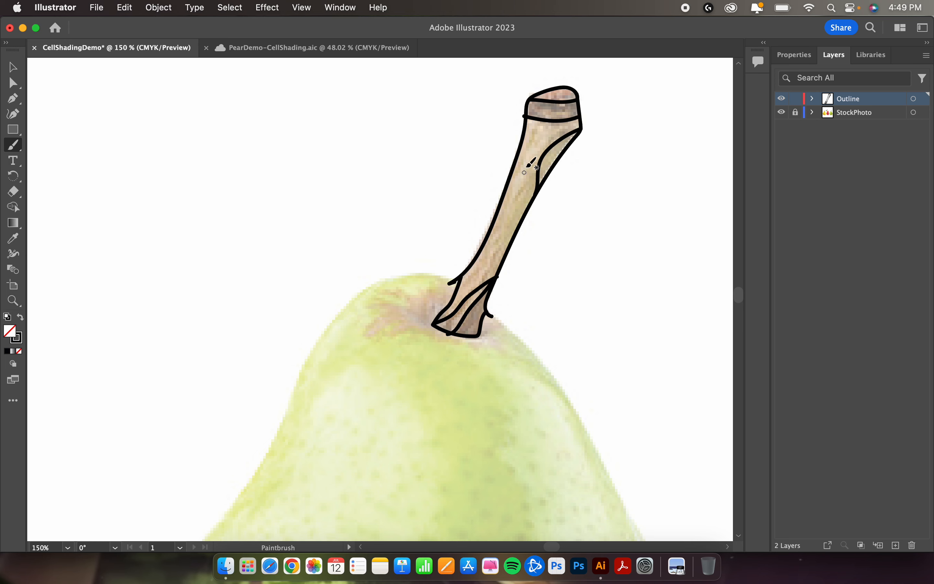
left_click_drag(533, 146, 506, 187)
mouse_move(474, 264)
left_mouse_down()
mouse_move(517, 200)
mouse_move(535, 144)
left_mouse_up()
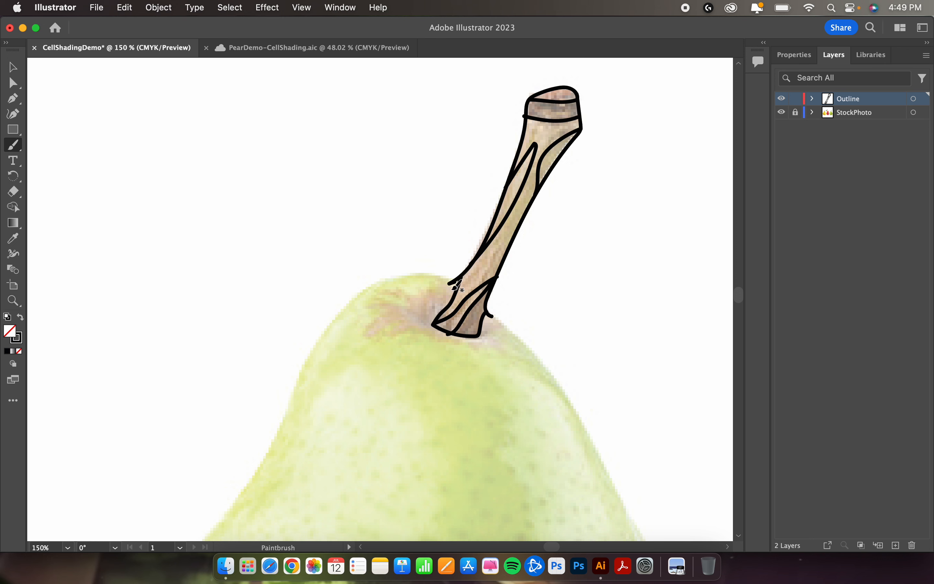
mouse_move(452, 282)
left_mouse_down()
mouse_move(366, 313)
mouse_move(385, 315)
mouse_move(370, 334)
mouse_move(499, 346)
mouse_move(493, 316)
mouse_move(443, 304)
mouse_move(403, 322)
mouse_move(434, 326)
left_mouse_up()
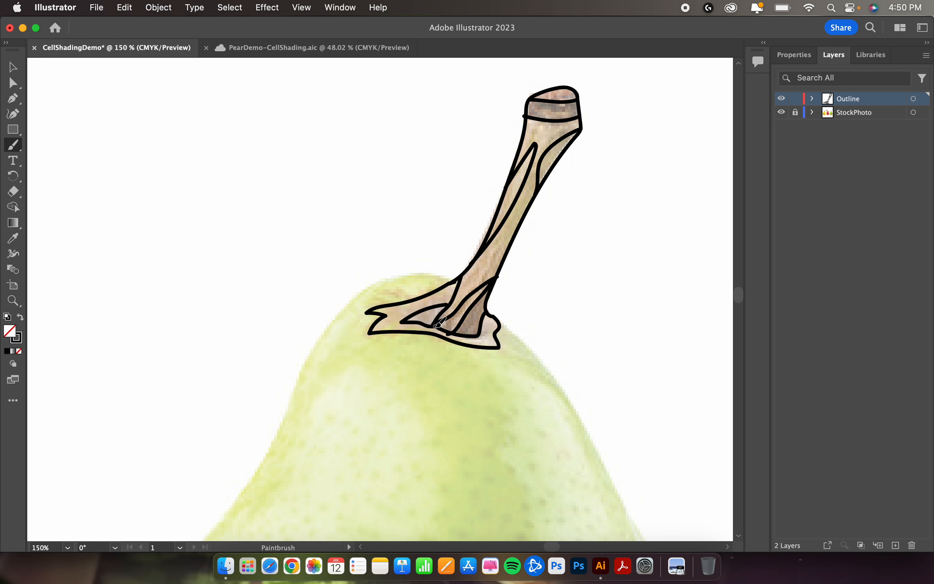
Step: Trace the green pear's upper contour on the leaf-pear side, the small highlight beside the stem, and the large highlight with its dividing line
mouse_move(458, 280)
left_mouse_down()
mouse_move(402, 274)
mouse_move(355, 292)
mouse_move(312, 346)
mouse_move(277, 418)
left_mouse_up()
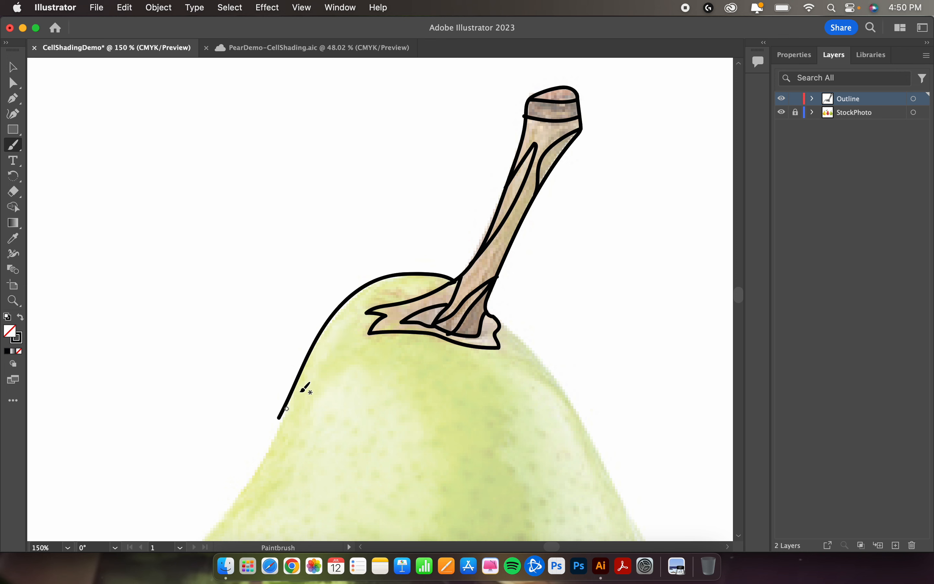
mouse_move(347, 319)
left_mouse_down()
mouse_move(308, 379)
mouse_move(359, 320)
left_mouse_up()
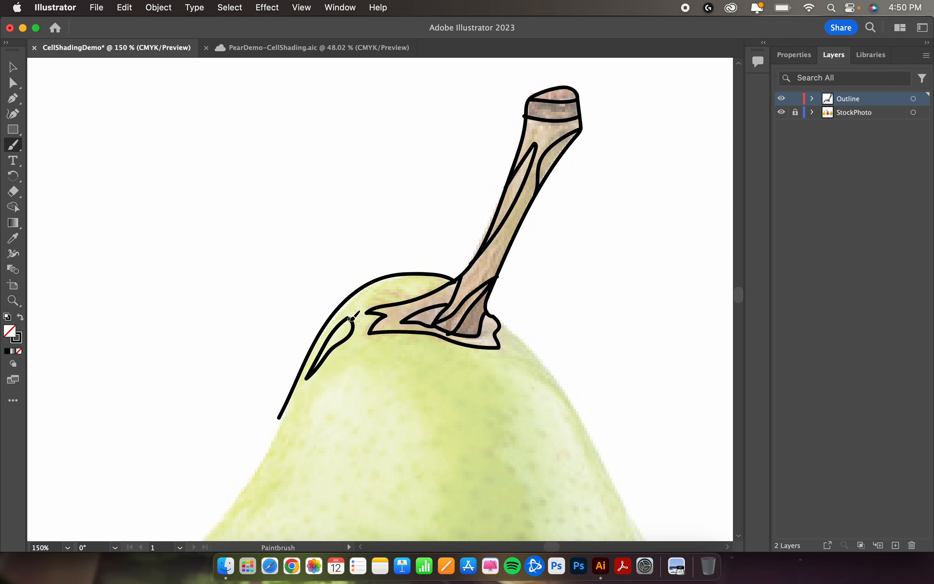
scroll(391, 362, "down", 3)
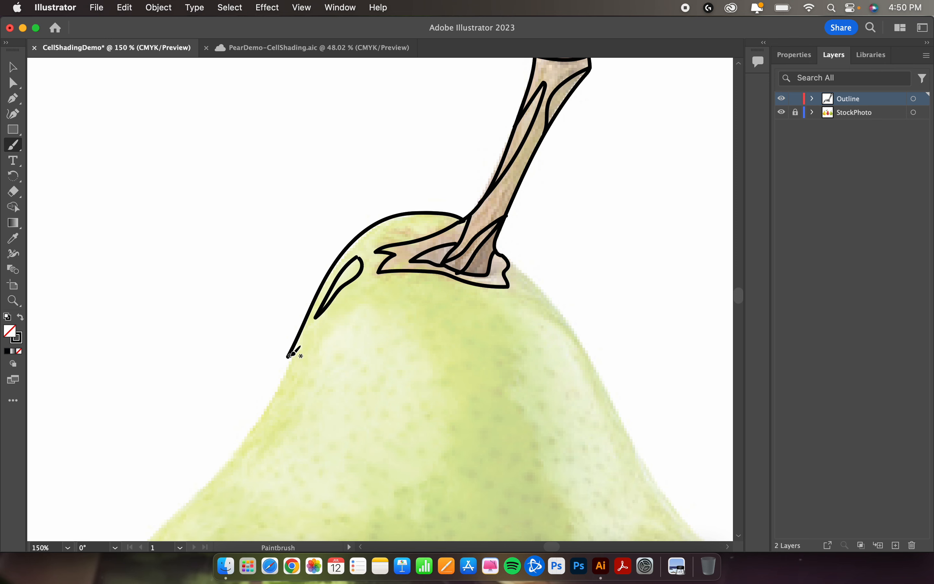
mouse_move(289, 356)
left_mouse_down()
mouse_move(246, 437)
mouse_move(207, 482)
left_mouse_up()
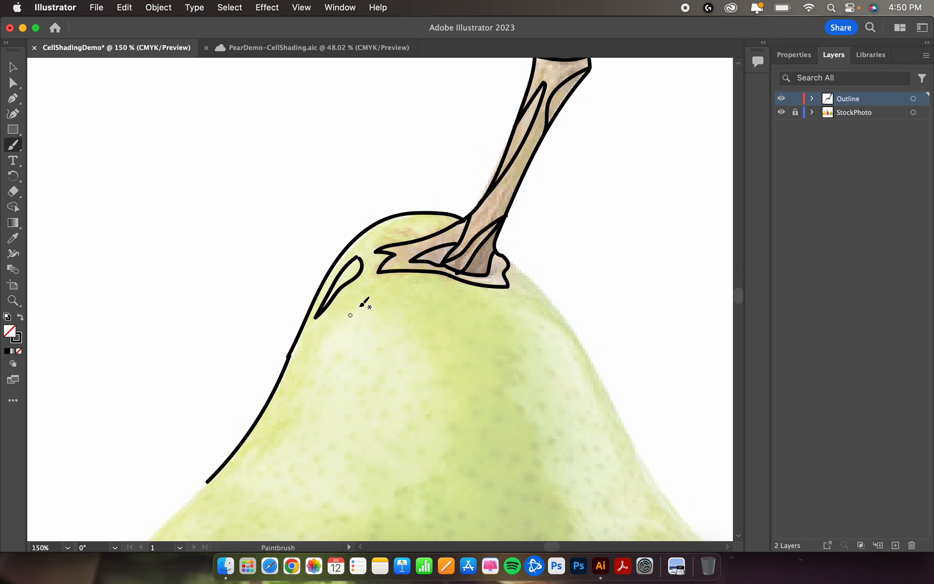
mouse_move(366, 297)
left_mouse_down()
mouse_move(306, 376)
mouse_move(247, 486)
mouse_move(315, 496)
mouse_move(429, 480)
mouse_move(451, 422)
mouse_move(446, 375)
mouse_move(366, 297)
left_mouse_up()
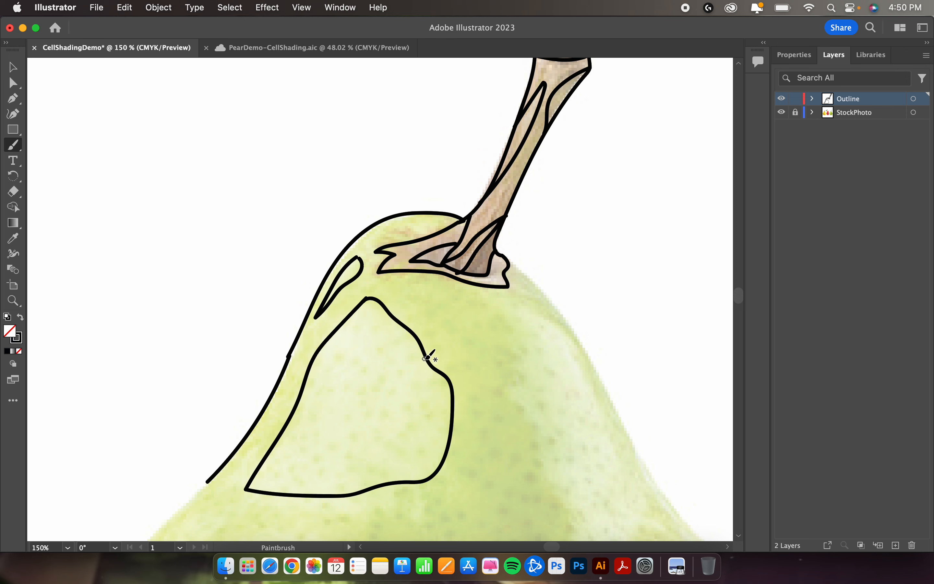
mouse_move(427, 358)
left_mouse_down()
mouse_move(402, 372)
mouse_move(375, 425)
mouse_move(337, 464)
mouse_move(254, 490)
left_mouse_up()
Step: Trace the green pear's opposite upper contour and the long, divided highlight shape running down inside it
scroll(383, 458, "right", 2)
scroll(383, 458, "down", 1)
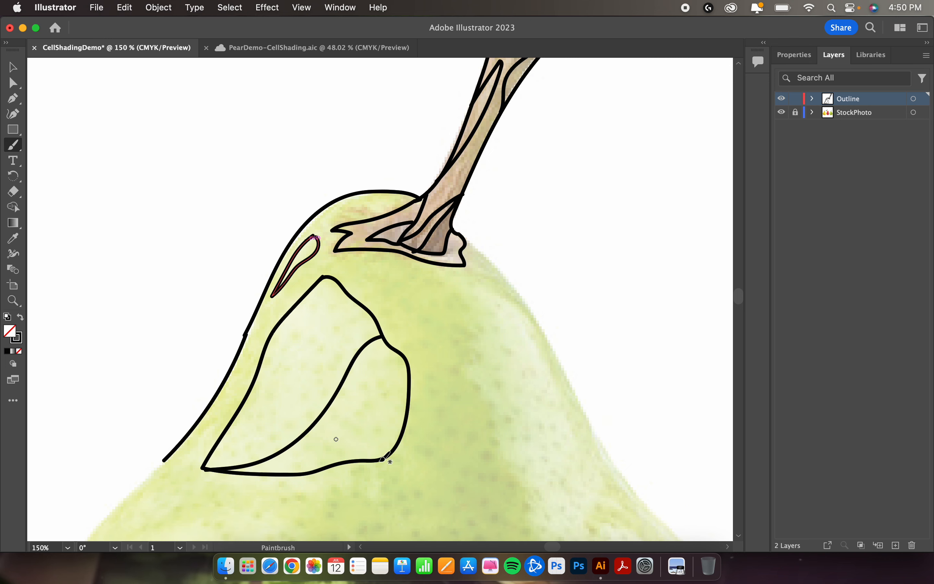
mouse_move(467, 242)
left_mouse_down()
mouse_move(547, 332)
mouse_move(607, 455)
left_mouse_up()
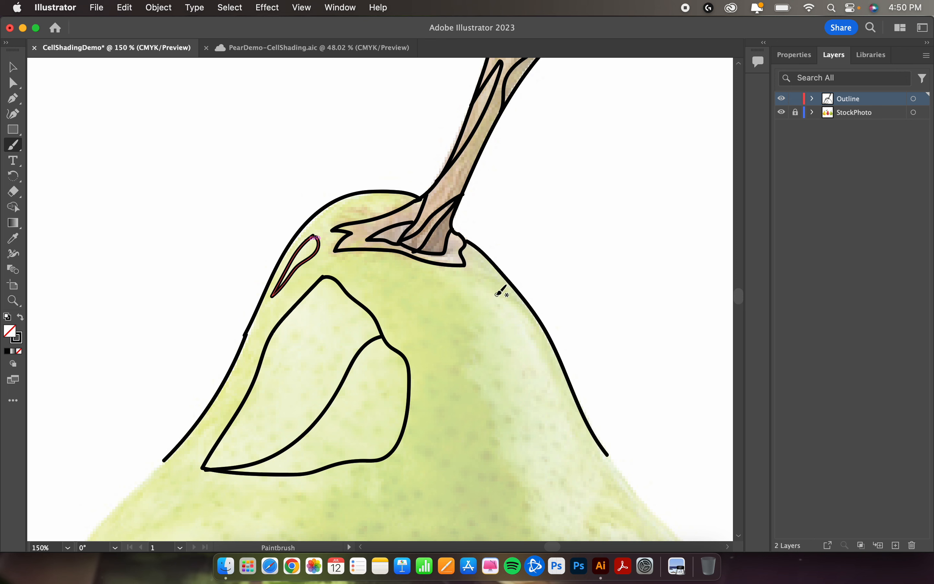
mouse_move(491, 290)
left_mouse_down()
mouse_move(536, 342)
mouse_move(599, 480)
mouse_move(573, 521)
mouse_move(550, 533)
mouse_move(541, 524)
mouse_move(533, 479)
mouse_move(467, 365)
mouse_move(481, 337)
mouse_move(468, 288)
mouse_move(493, 295)
mouse_move(489, 332)
mouse_move(513, 378)
mouse_move(537, 485)
left_mouse_up()
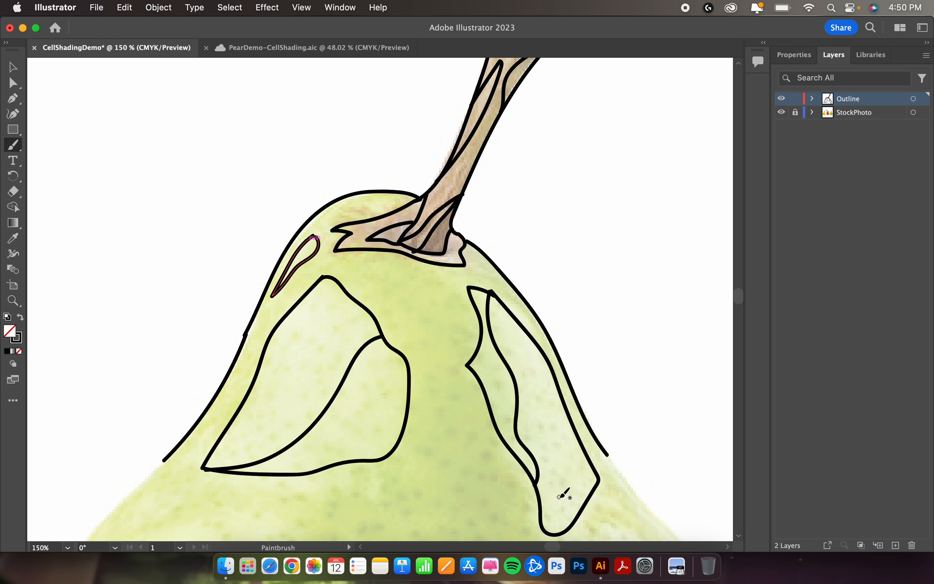
Step: Switch to PearDemo-CellShading.aic, hide the Background and Final layers, and show and unlock the Outline layer as the active layer
key("super+minus")
key("super+minus")
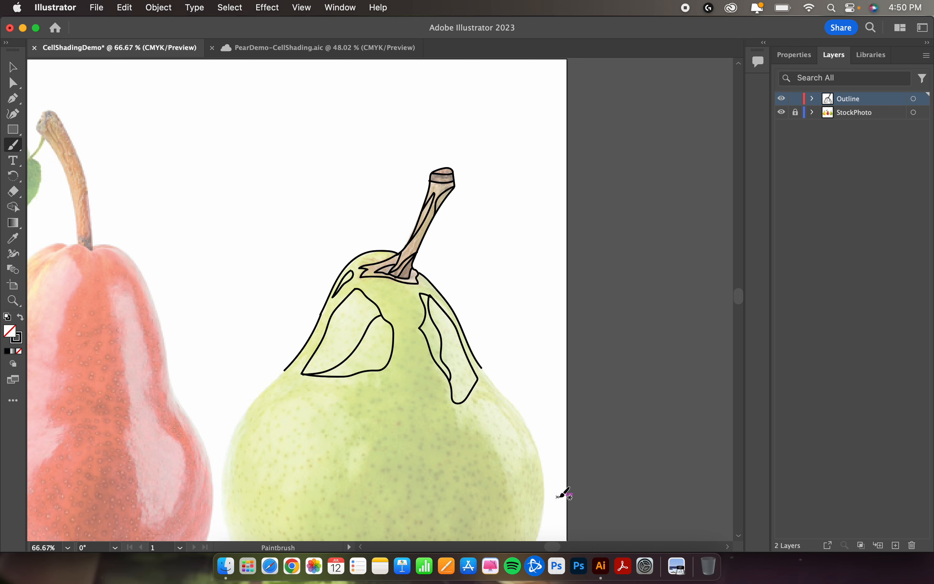
scroll(560, 492, "left", 10)
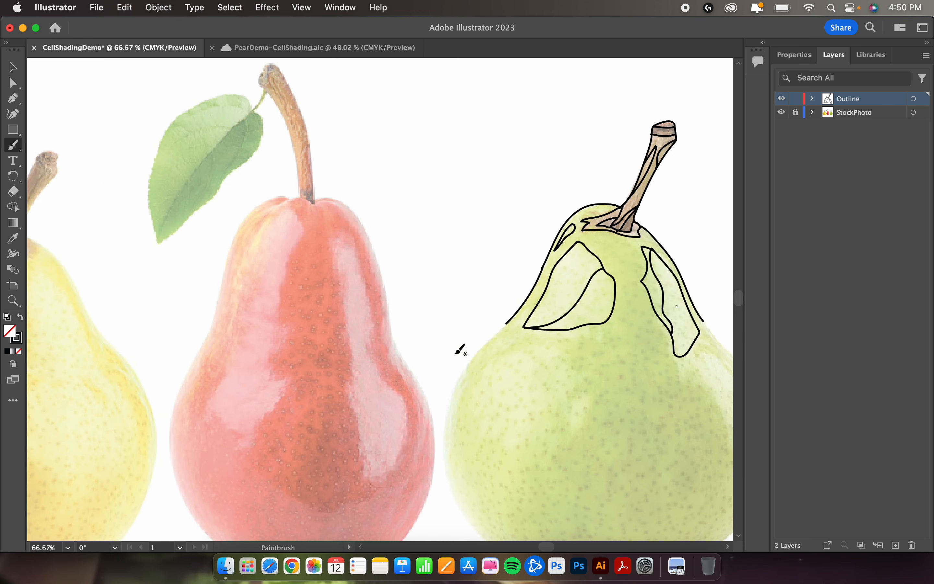
left_click(298, 47)
left_click(781, 139)
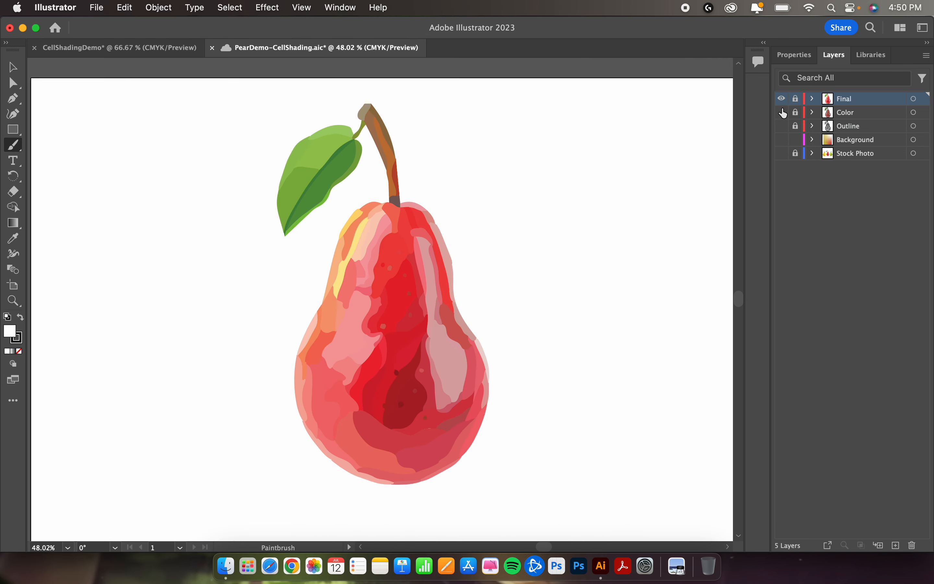
left_click(782, 99)
left_click(781, 126)
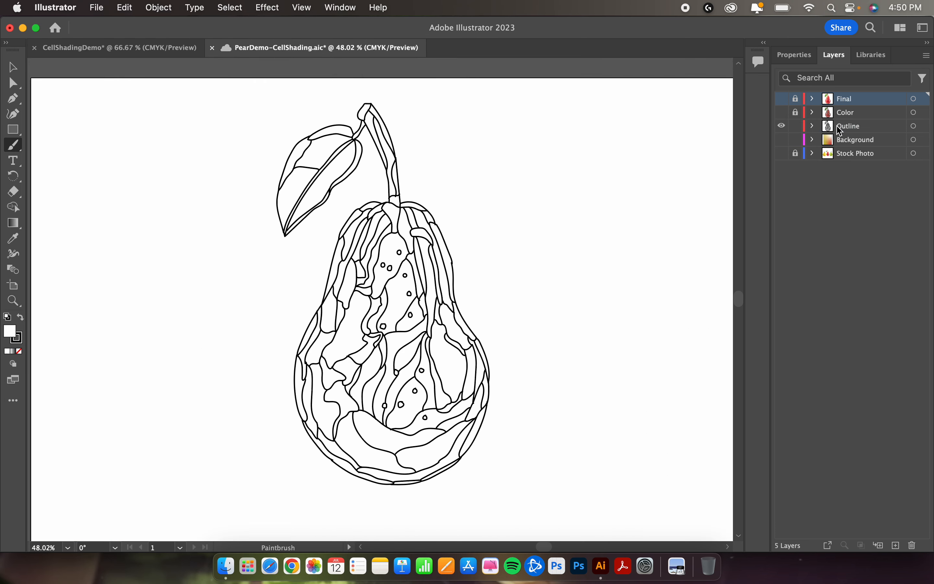
left_click(840, 130)
Step: Select and copy the entire finished pear outline with its leaf, and return to the CellShadingDemo document
left_click(14, 69)
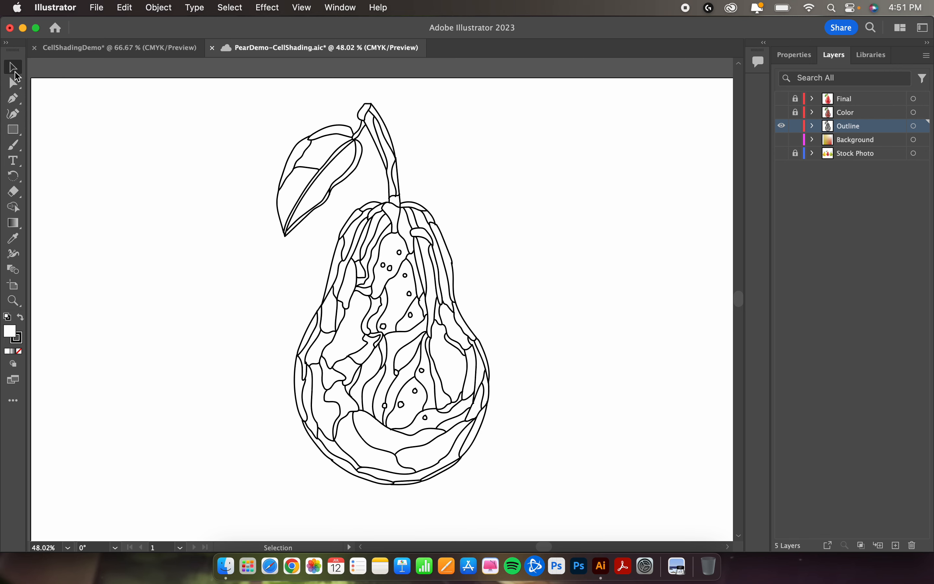
left_click_drag(267, 132, 531, 505)
left_click(173, 48)
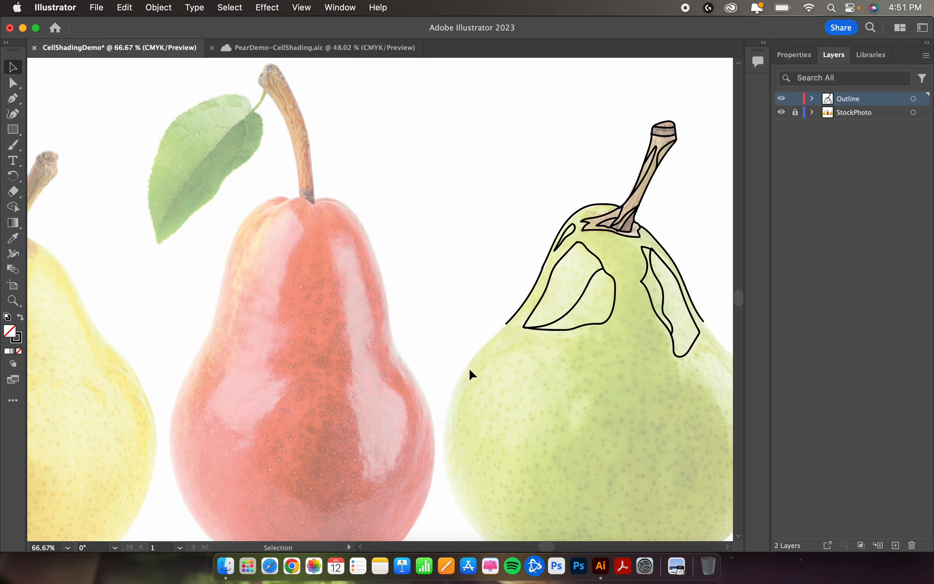
Step: Add a new layer, delete the Outline layer with its green pear strokes, and make the new layer active
key("super+minus")
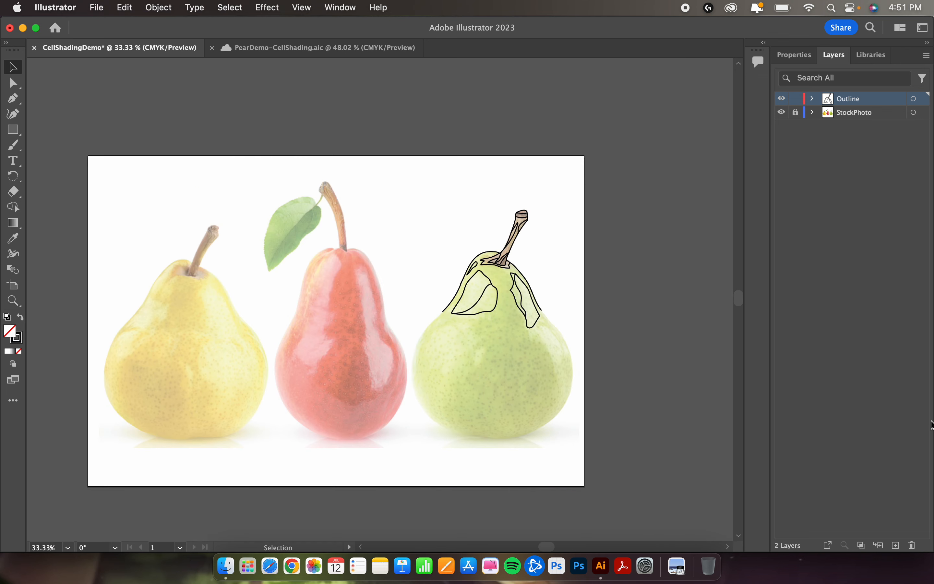
left_click(897, 546)
left_click(860, 117)
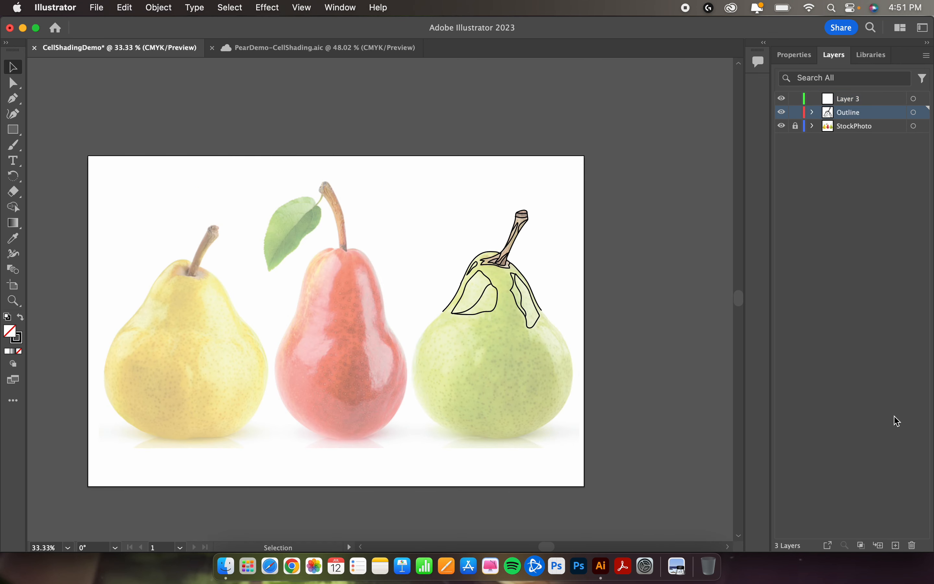
left_click(913, 545)
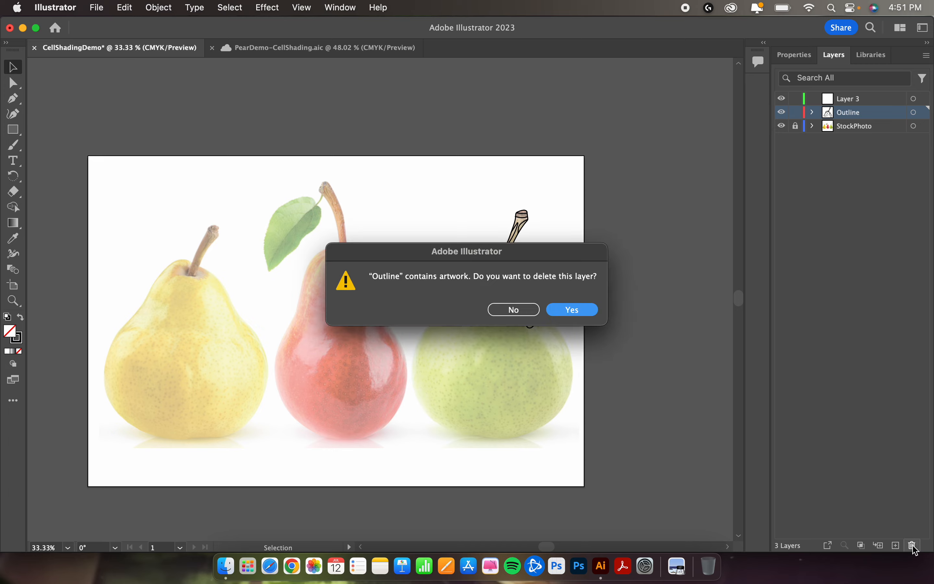
left_click(584, 308)
left_click(874, 102)
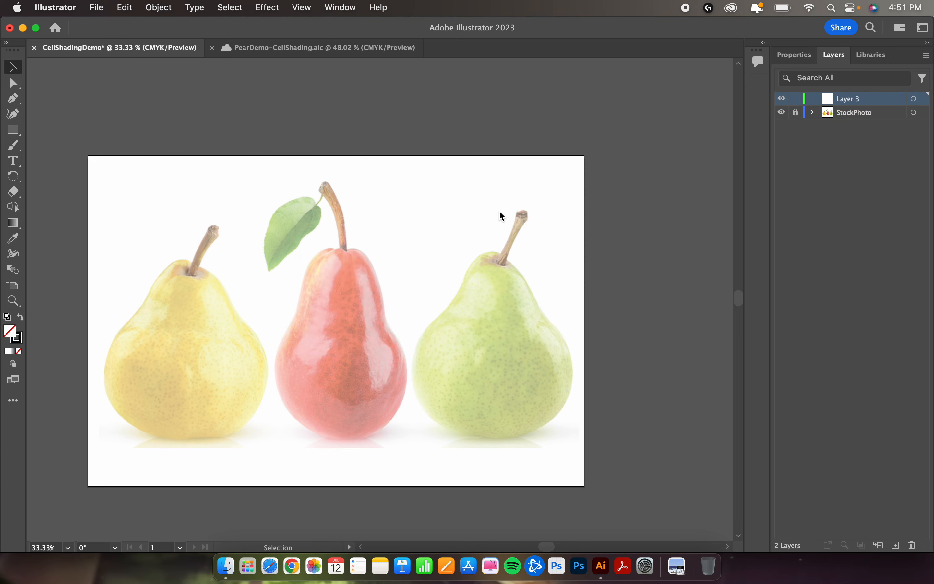
Step: Paste the copied pear outline onto the new layer and align it over the red pear in the photo
key("super+v")
left_click(434, 375)
left_click_drag(435, 374, 400, 380)
Step: Rename the layer holding the pasted pear drawing to Outline and deselect the artwork
double_click(845, 100)
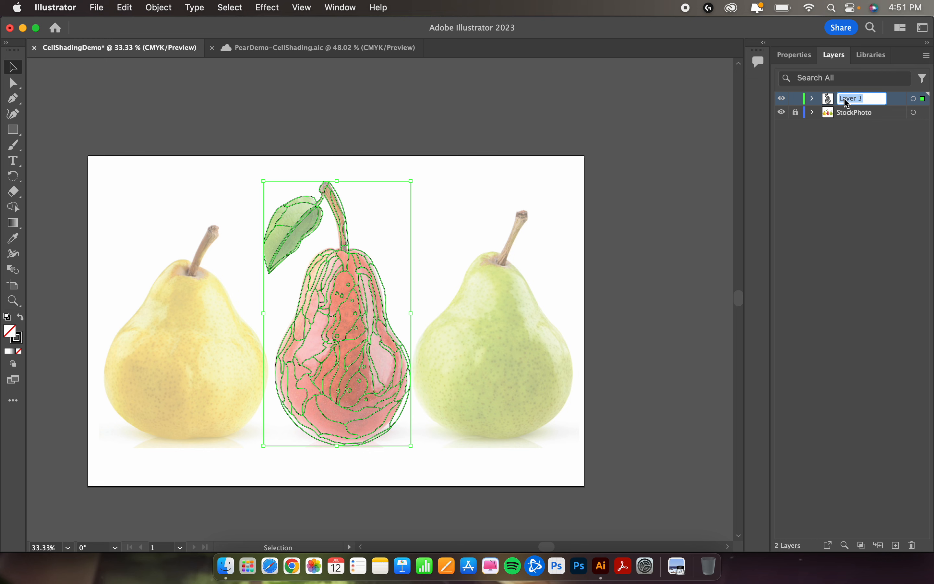
type("Outline")
key("Return")
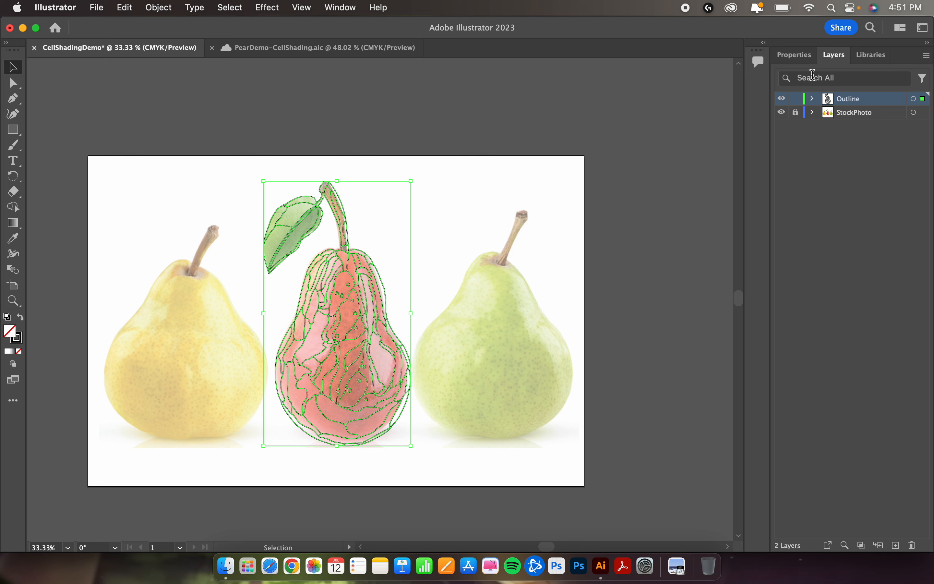
left_click(795, 100)
left_click(795, 99)
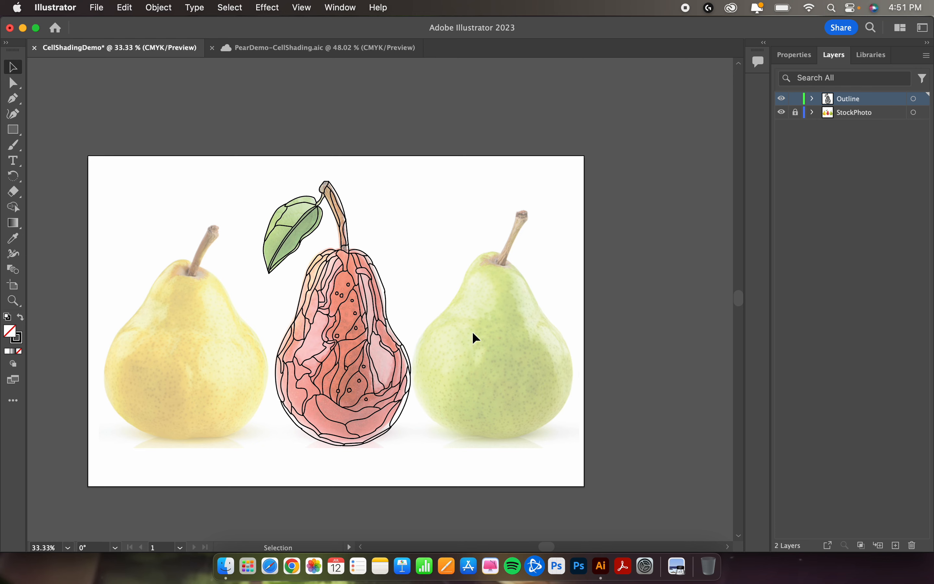
Step: Lock the Outline layer and duplicate it
scroll(473, 332, "left", 2)
scroll(472, 332, "up", 4)
scroll(473, 333, "down", 1)
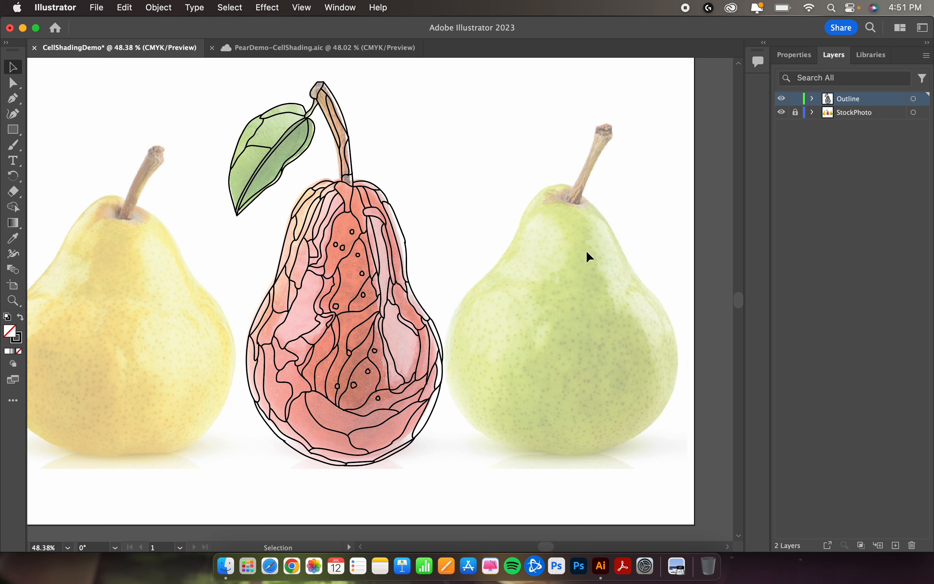
left_click(796, 101)
left_click(928, 57)
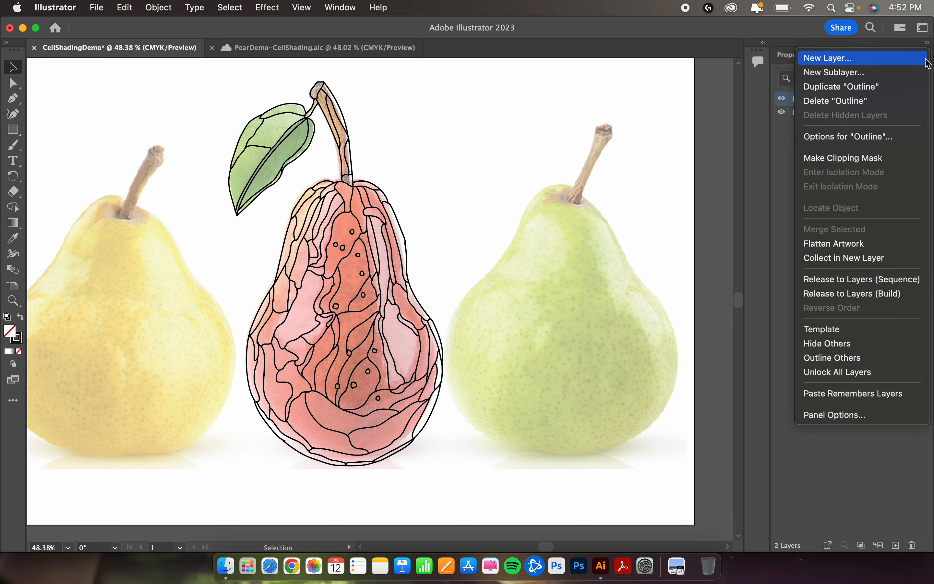
left_click(907, 92)
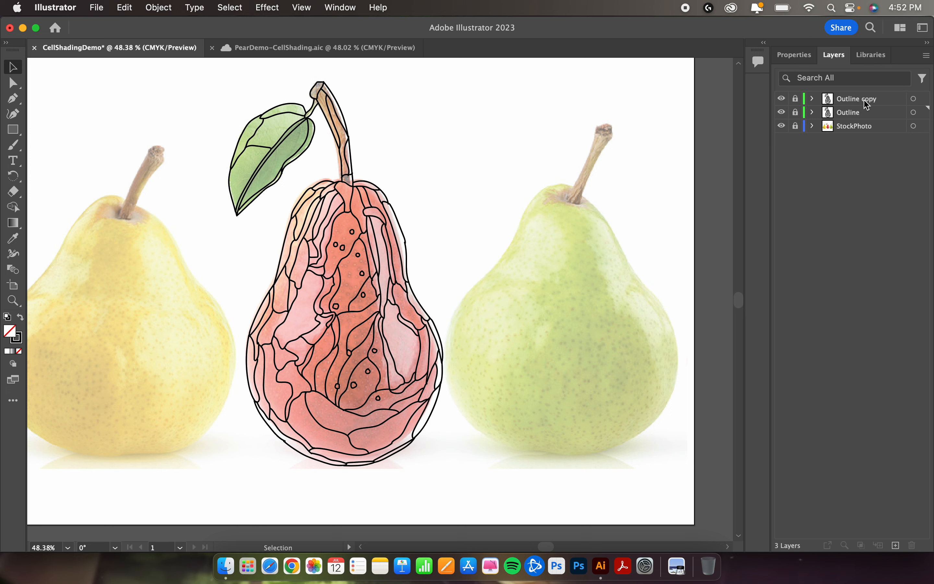
Step: Rename the duplicated outline layer to Color and unlock it in its layer options
double_click(893, 100)
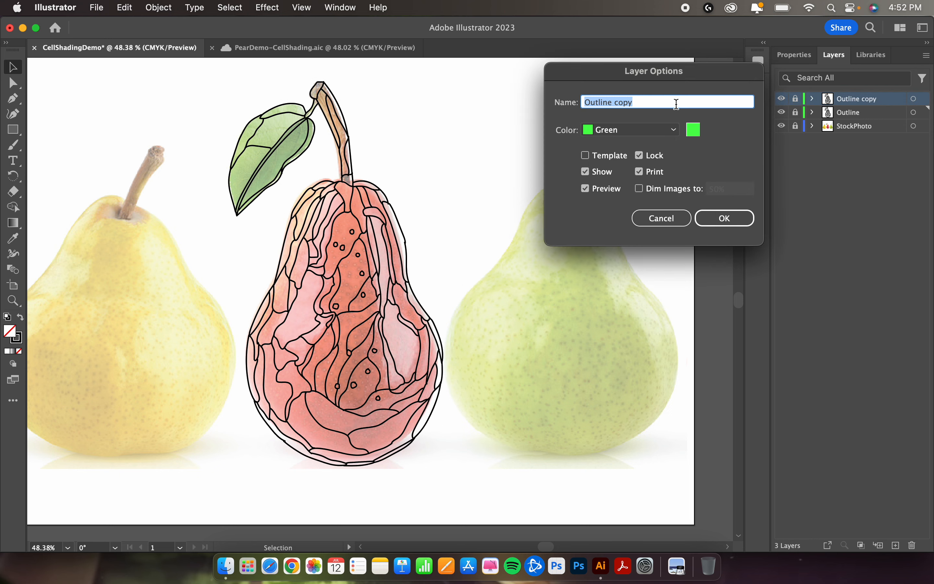
type("Color")
left_click(642, 158)
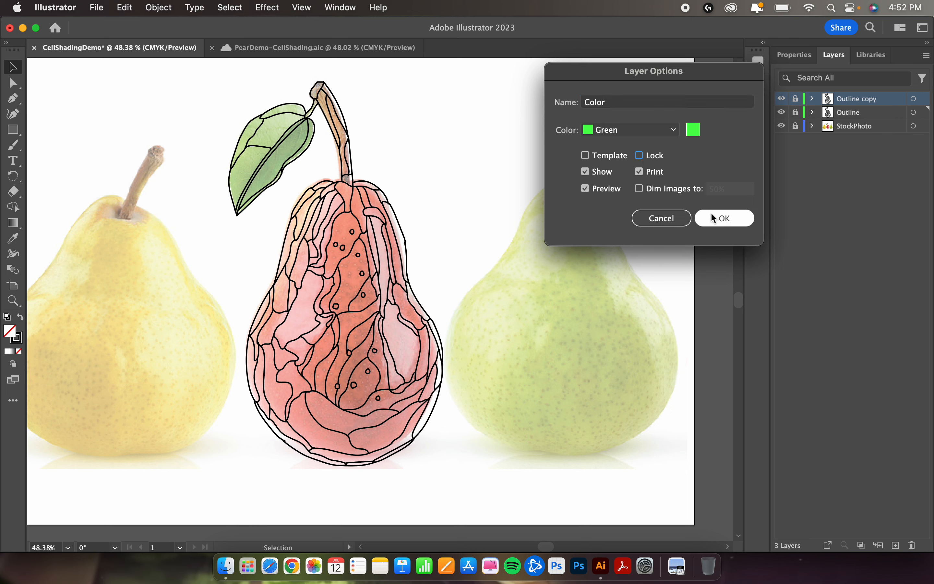
left_click(723, 225)
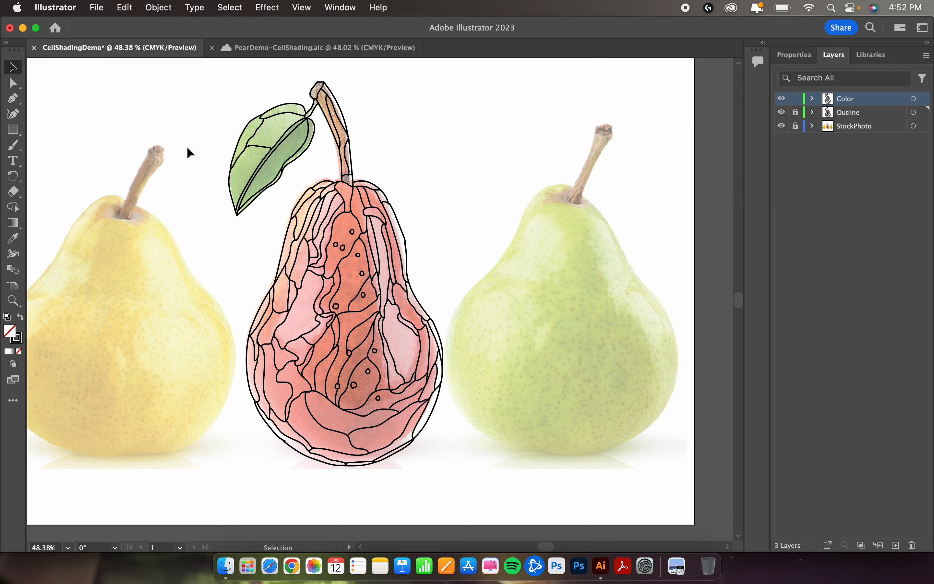
Step: Change the Color layer's identification color to Light Red
double_click(882, 103)
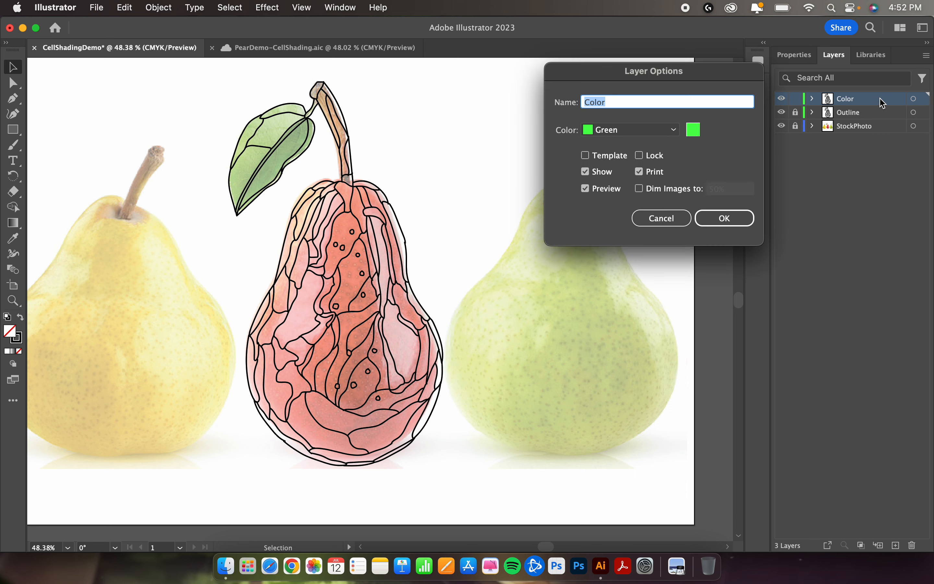
left_click(666, 130)
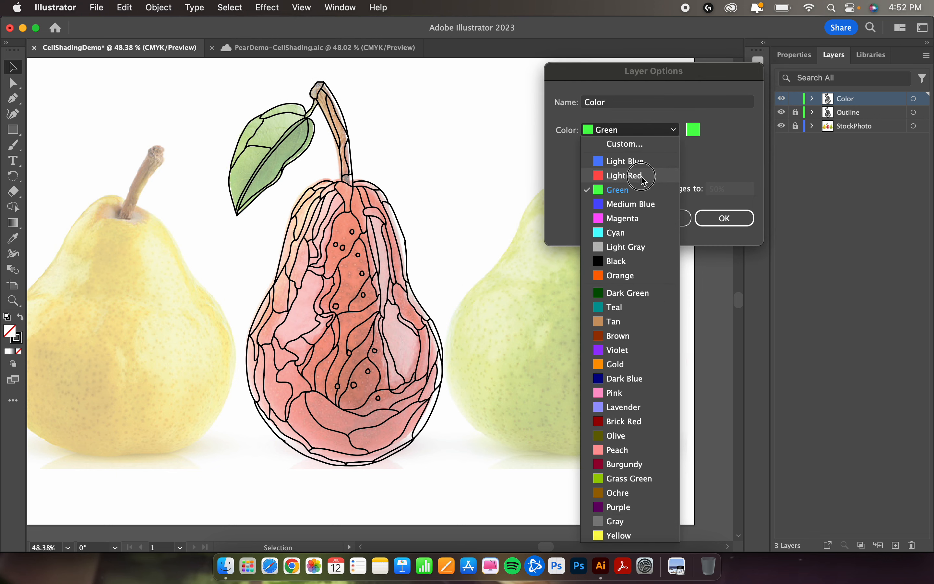
left_click(624, 175)
left_click(724, 217)
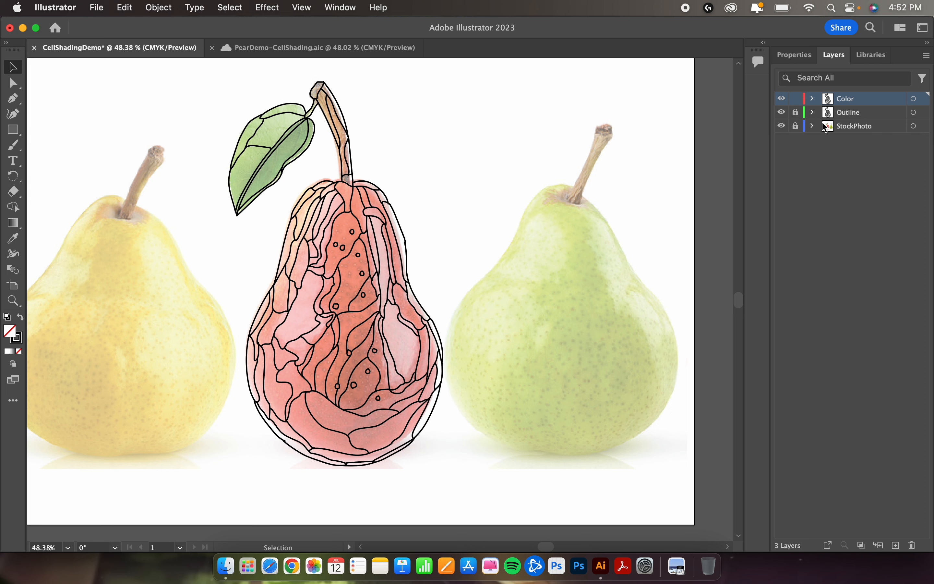
Step: Hide the Outline layer and select all the pear artwork on the Color layer
left_click(782, 113)
key("a")
key("super+a")
key("v")
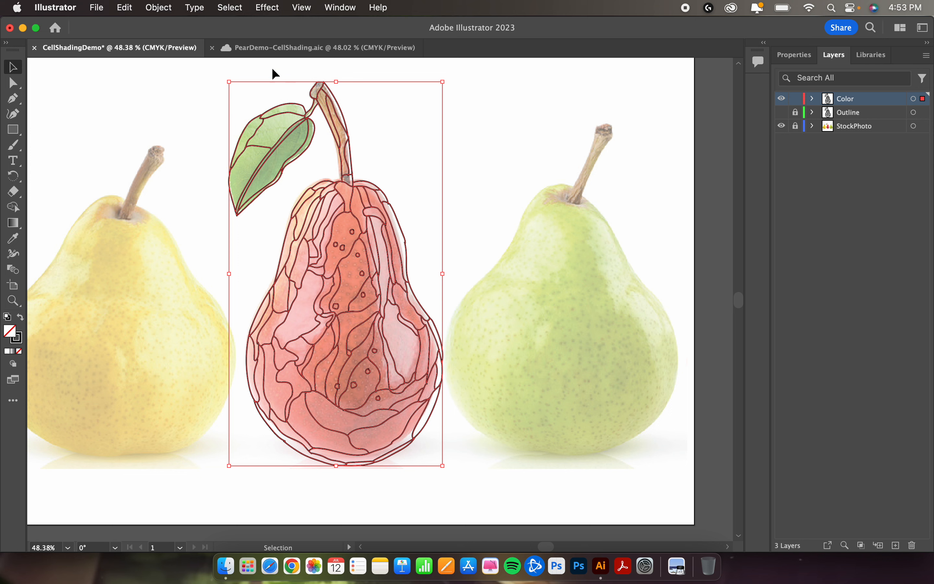
Step: Convert the selected pear outlines into a Live Paint group, accepting the loss of complex appearance attributes
left_click(162, 15)
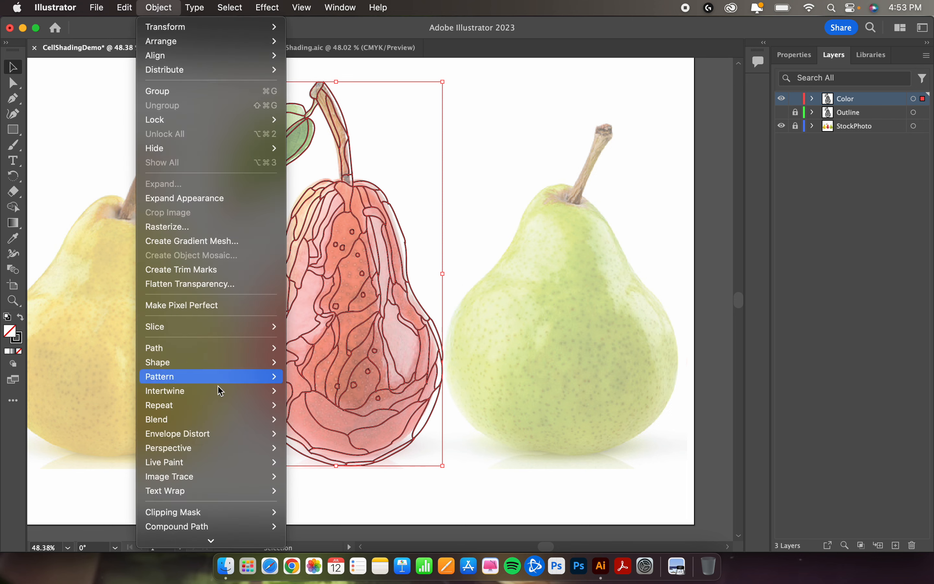
mouse_move(206, 466)
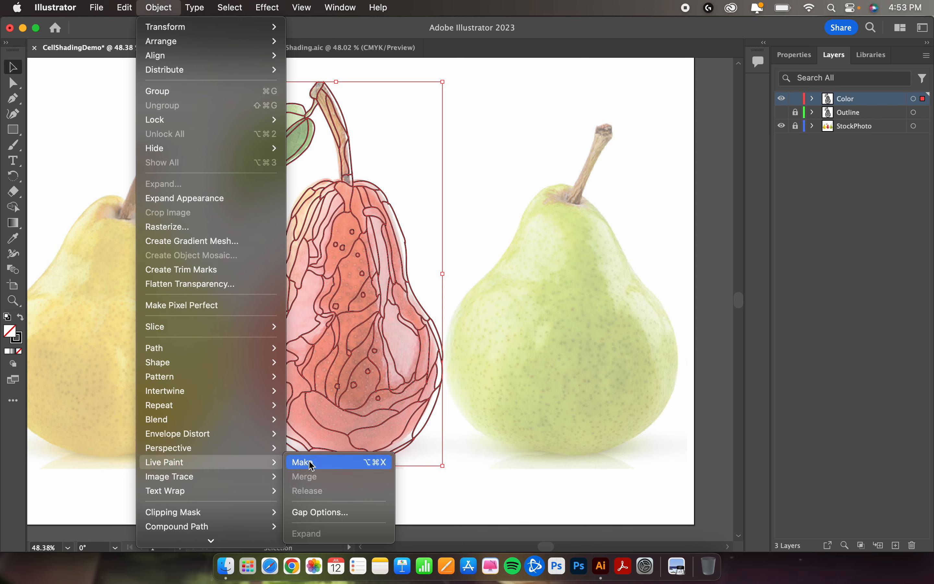
left_click(339, 466)
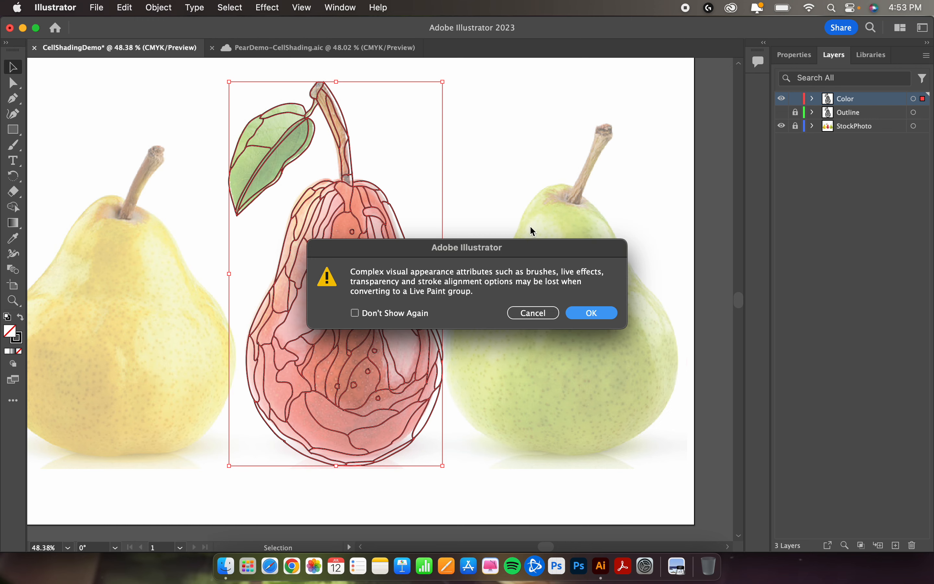
left_click(594, 313)
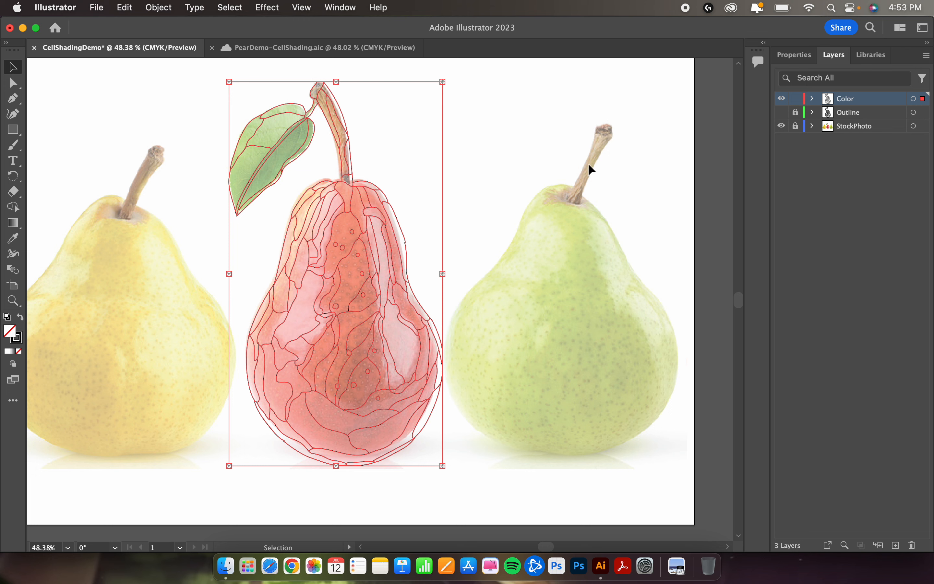
Step: Deselect the pear's Live Paint group so the leaf faces can be colored
left_click(574, 129)
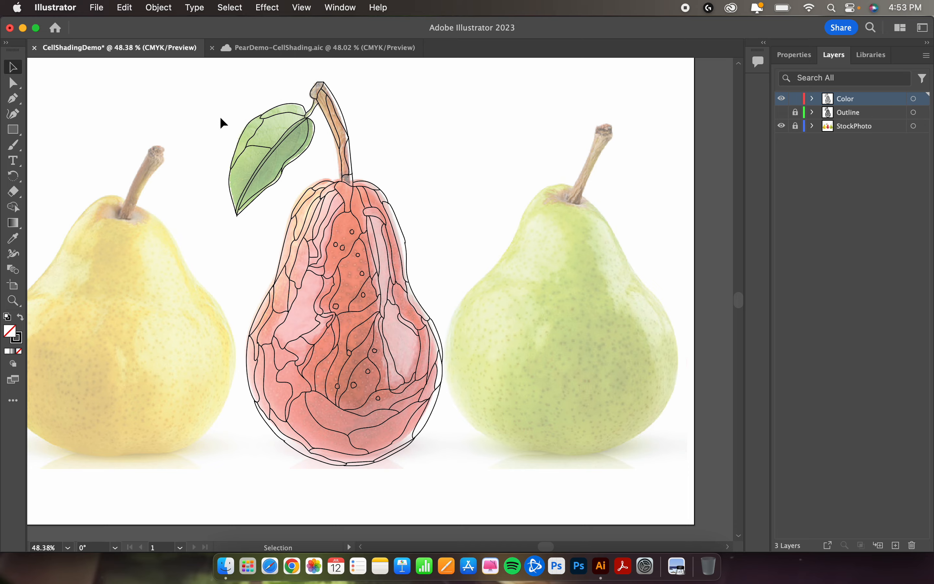
scroll(258, 142, "up", 5)
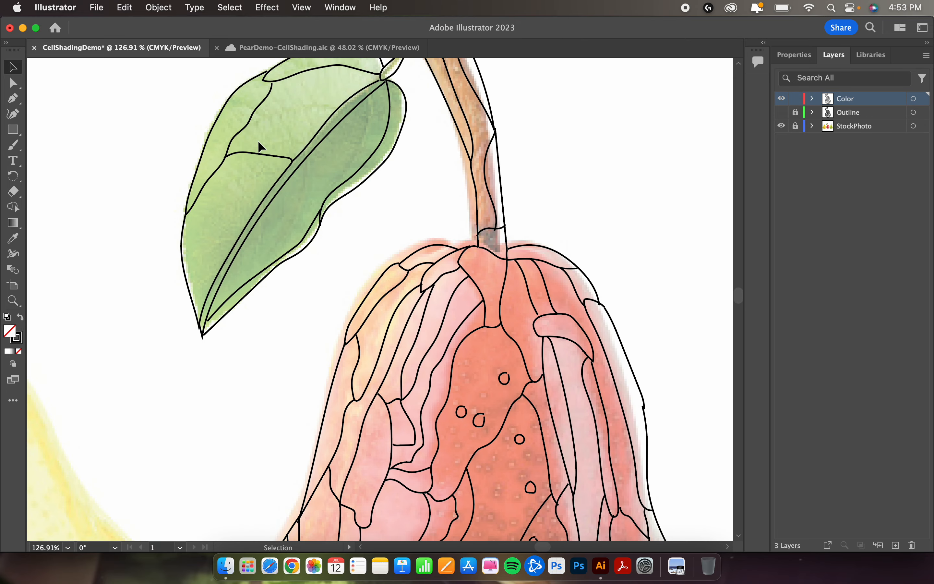
scroll(257, 140, "up", 2)
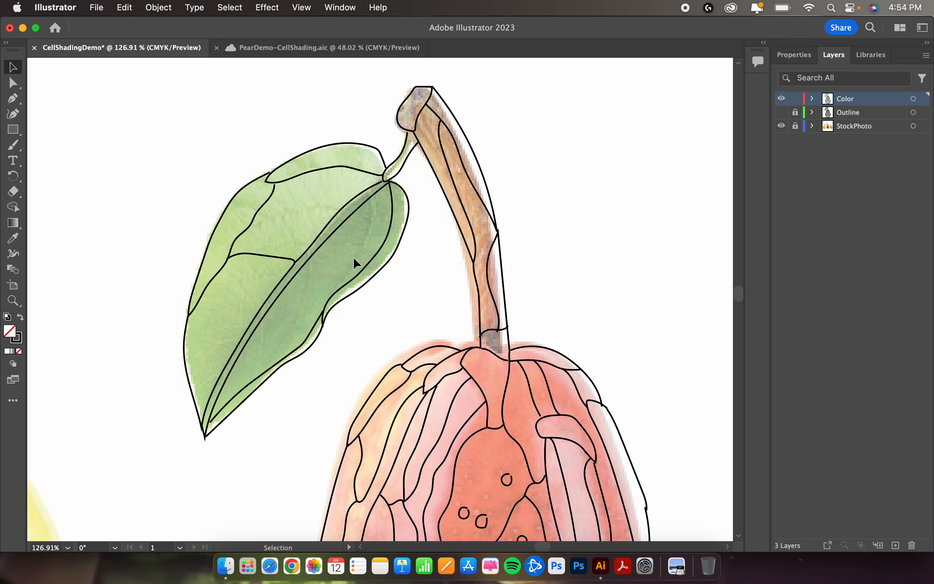
key("i")
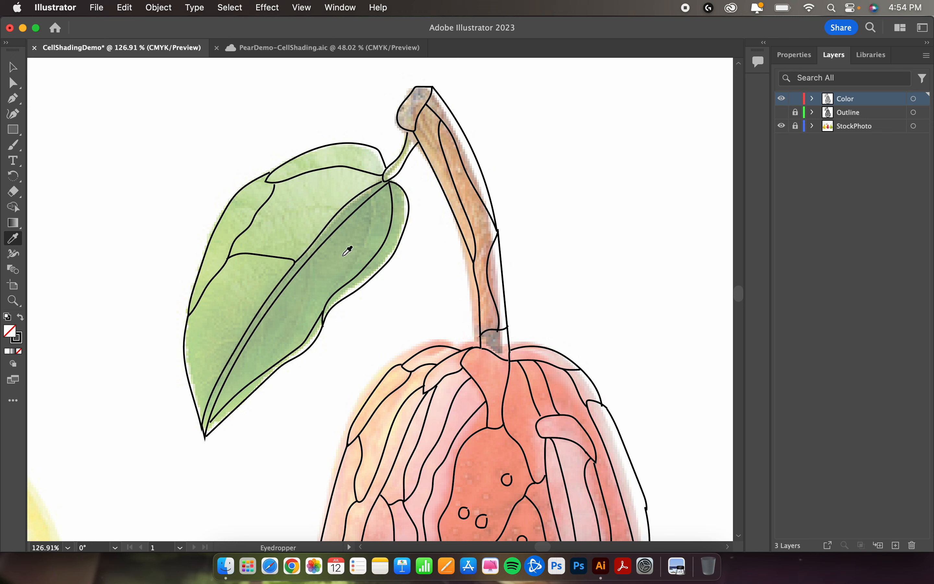
key("k")
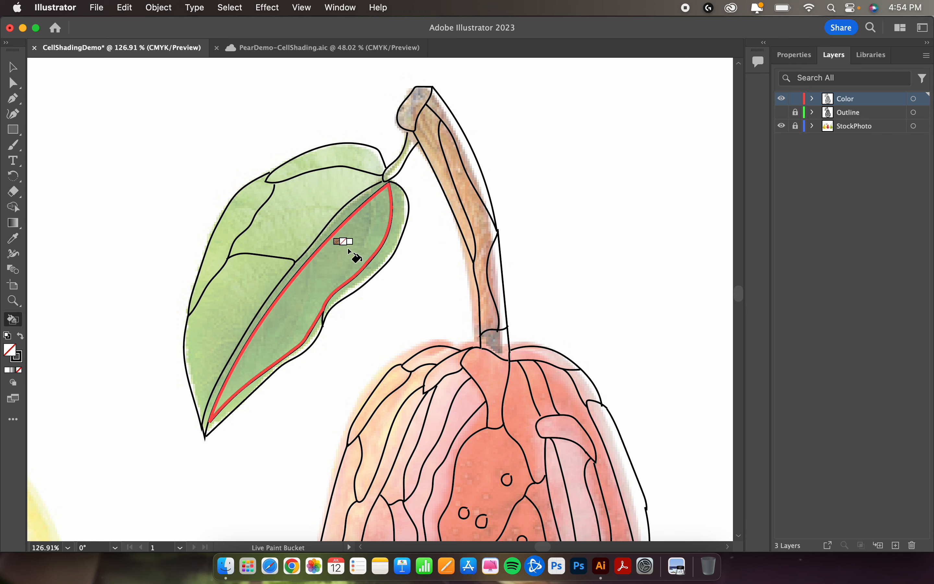
key("i")
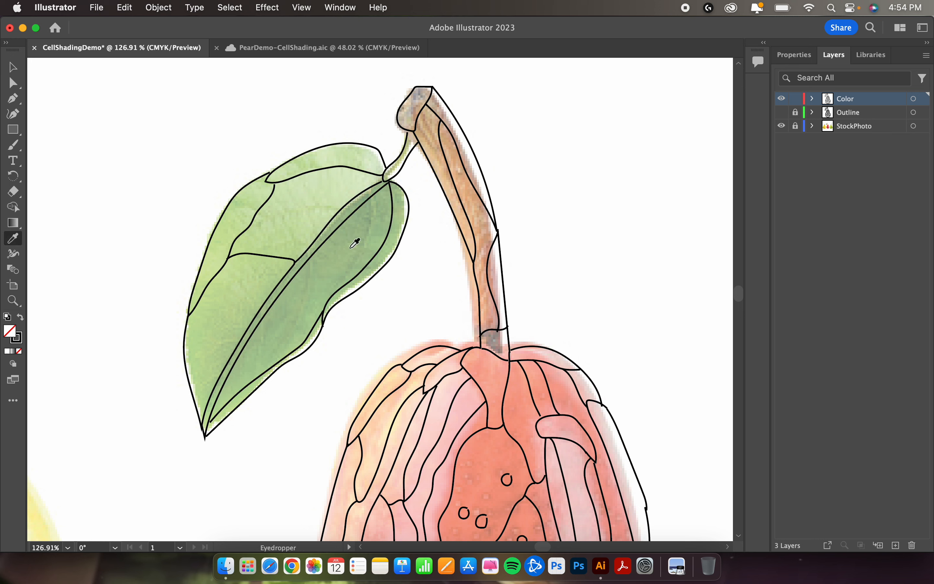
key("k")
key("i")
key("k")
key("i")
key("k")
key("i")
key("k")
Step: Fill the leaf's shaded half and its narrow midrib strip with the Live Paint Bucket, using dark greens sampled from the photo beneath each
key("i")
left_click(342, 258)
key("k")
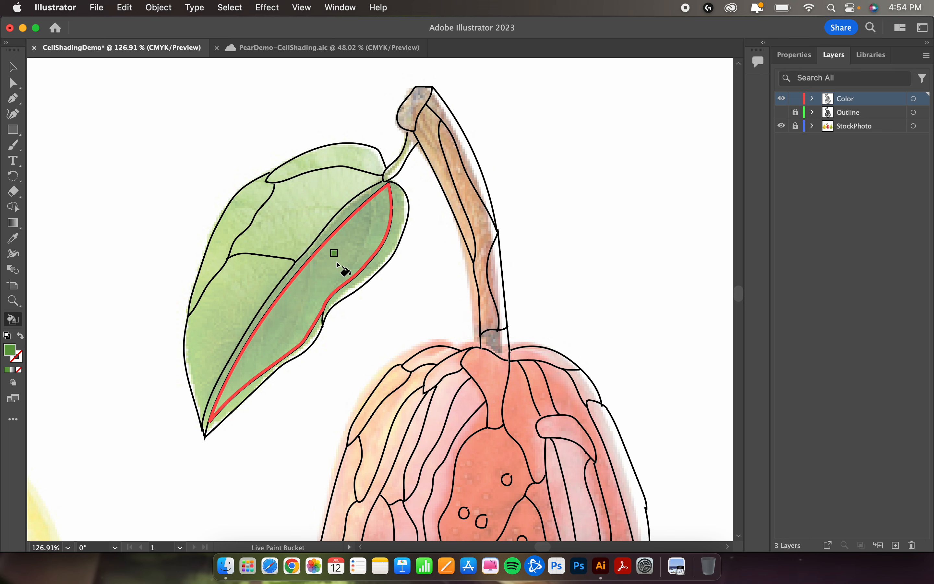
left_click(337, 263)
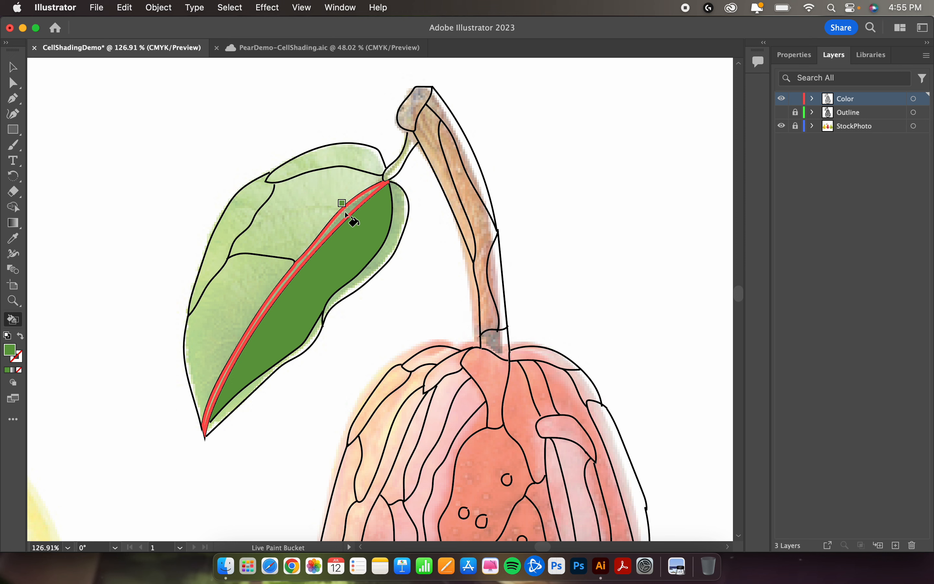
key("i")
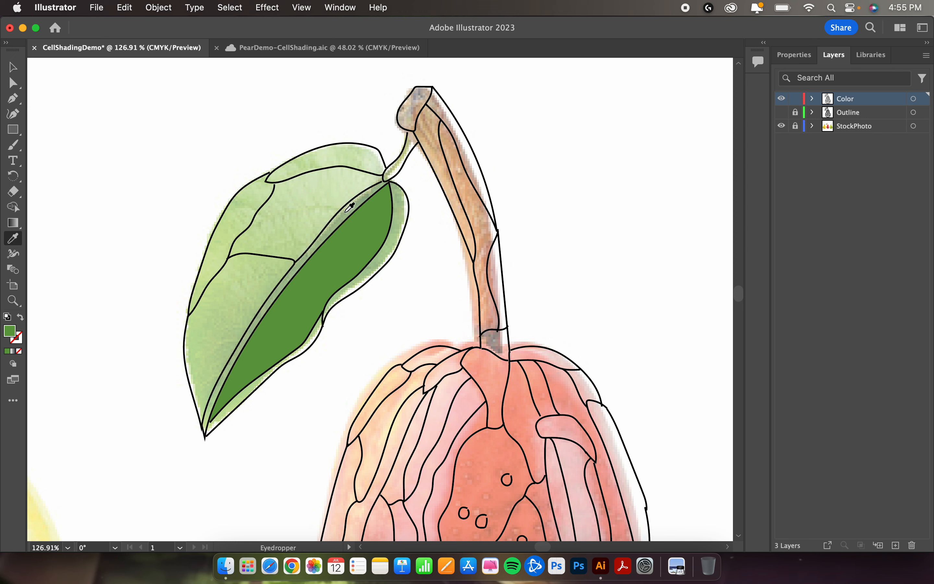
left_click(347, 211)
key("k")
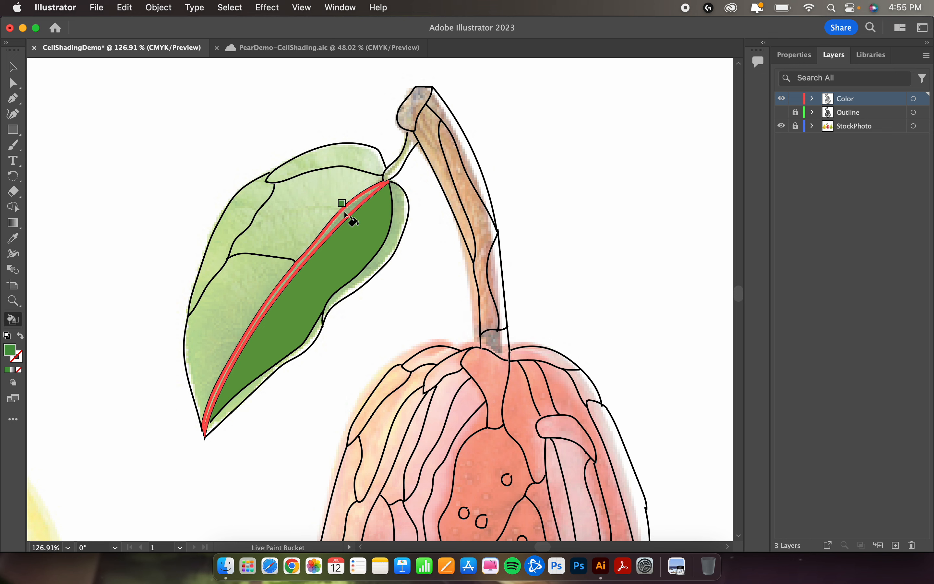
left_click(345, 212)
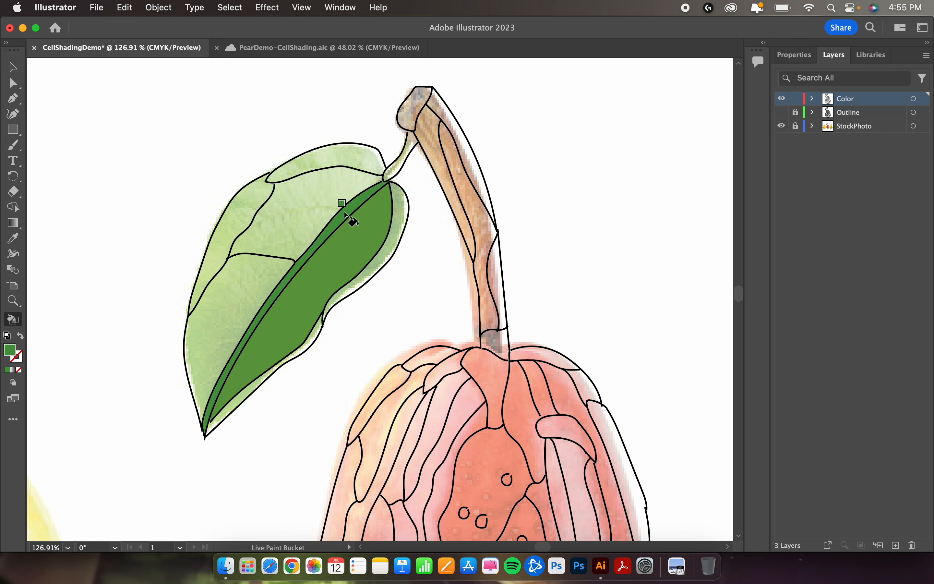
Step: Fill the leaf's upper middle section and its lower section along the midrib with lighter greens sampled from the photo
key("i")
left_click(308, 202)
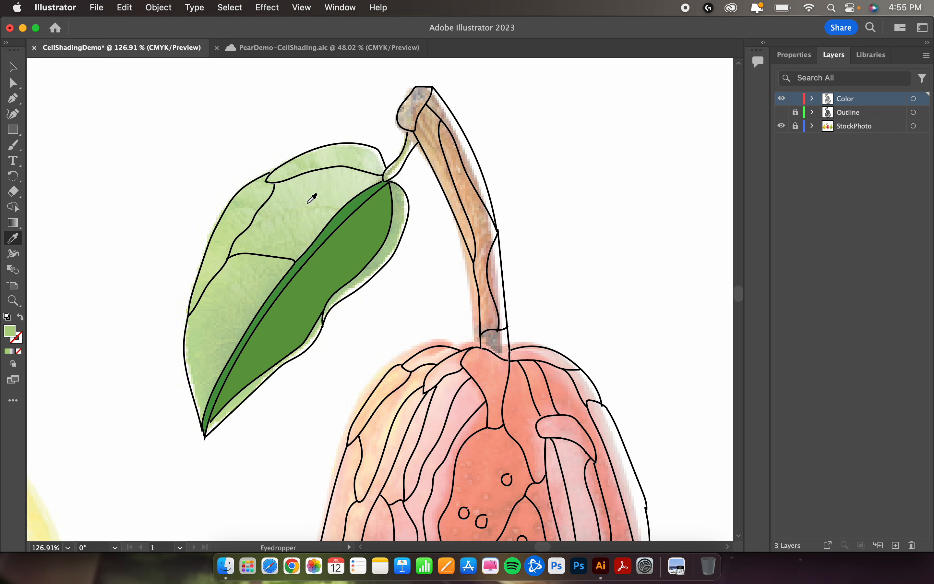
key("k")
left_click(307, 204)
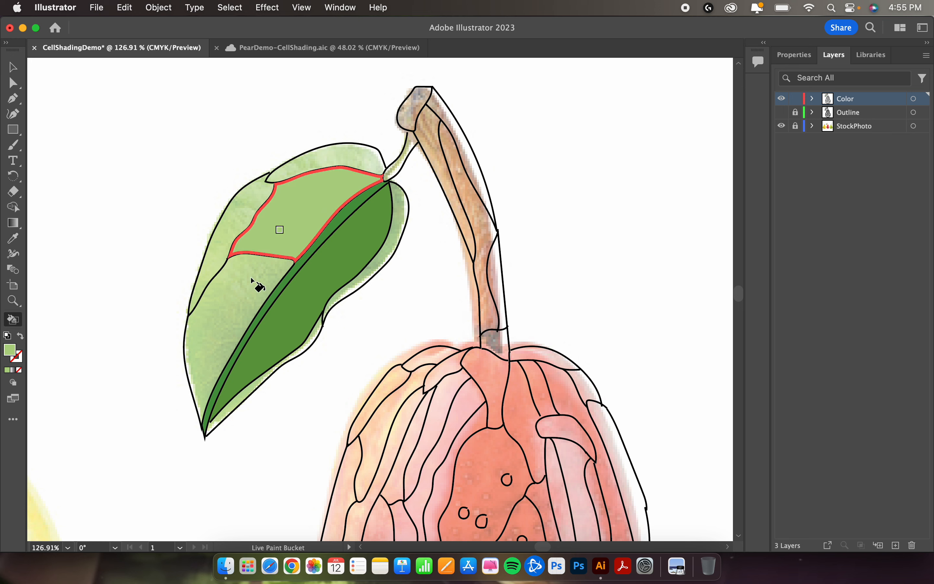
key("i")
left_click(240, 293)
key("k")
left_click(244, 299)
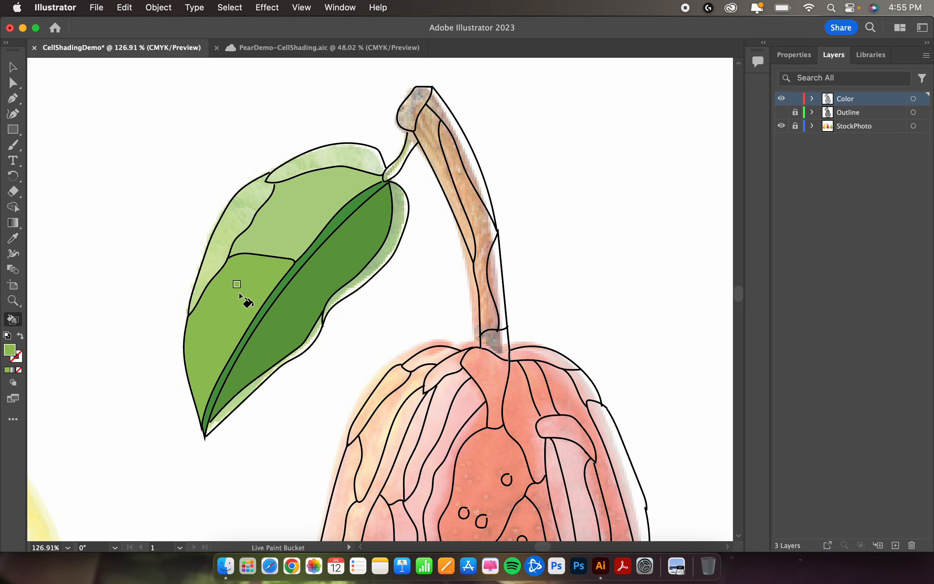
Step: Fill the leaf's outer left edge and its top edge section with greens sampled from the photo
key("i")
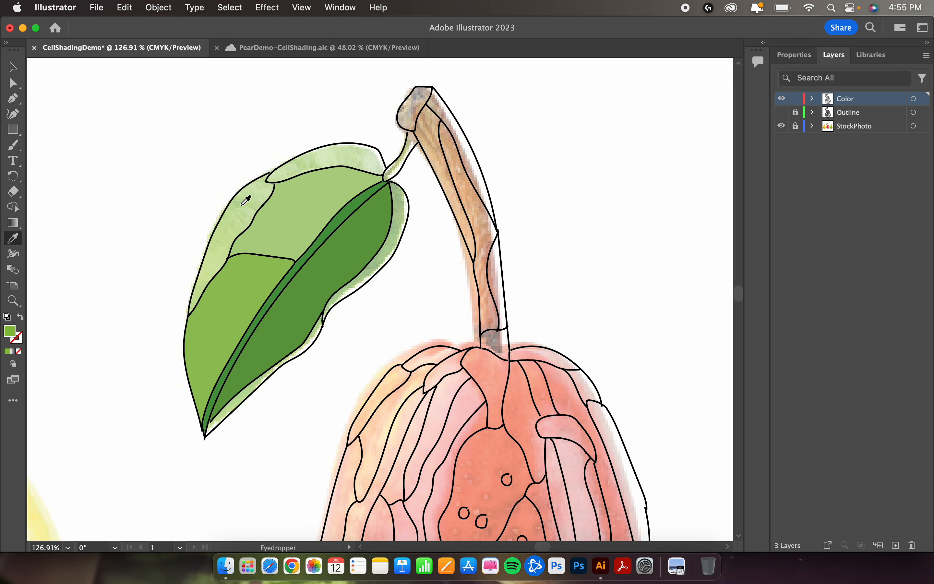
key("k")
left_click(246, 207)
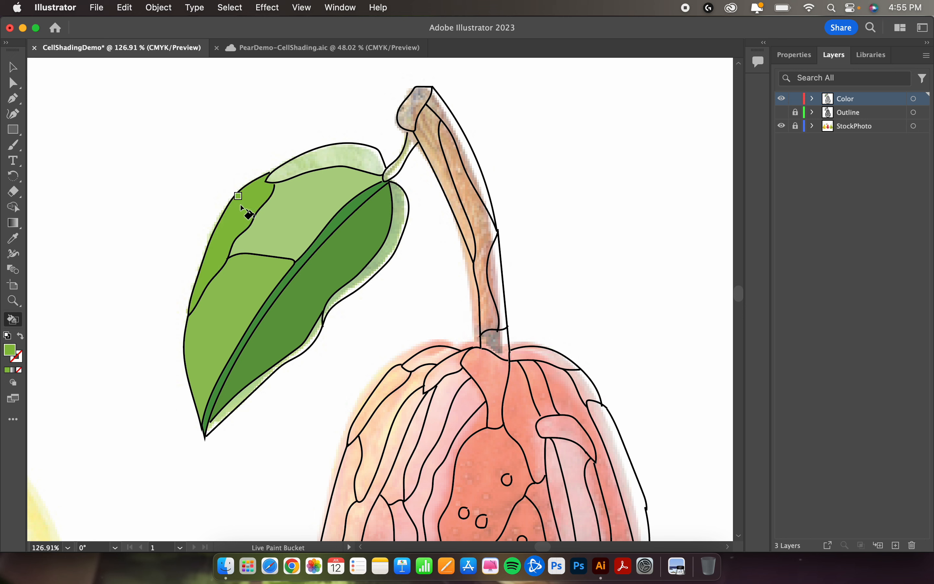
key("i")
left_click(341, 152)
key("k")
left_click(342, 154)
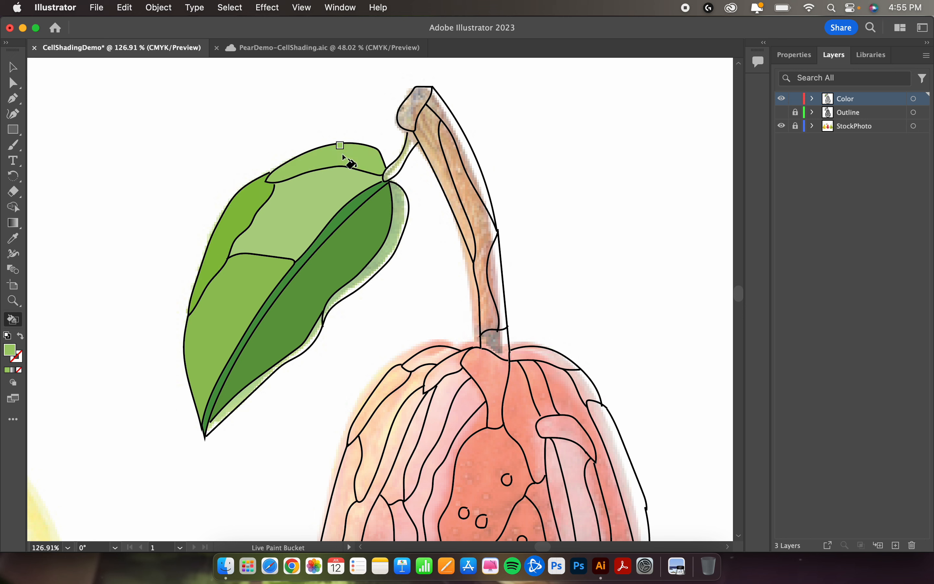
Step: Try filling the pear's upper central speckled shape with sampled red, undo the fill, and inspect the gaps in the speckle circles
scroll(489, 292, "down", 3)
scroll(489, 292, "up", 2)
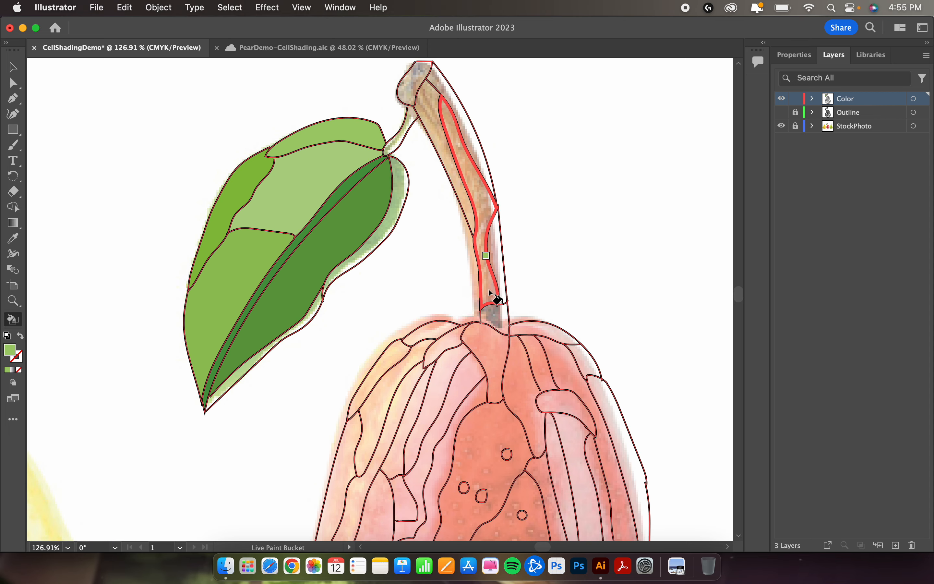
scroll(460, 335, "down", 3)
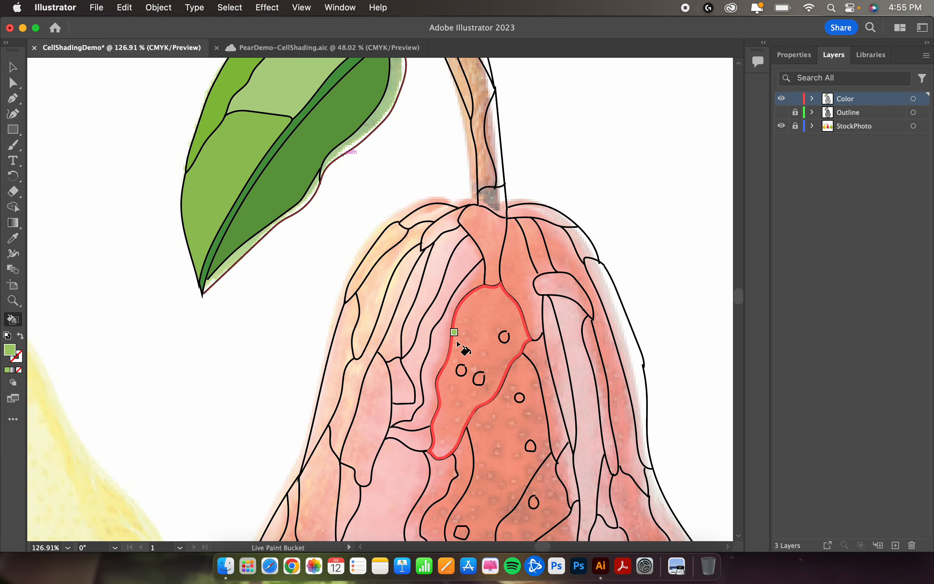
scroll(455, 334, "down", 2)
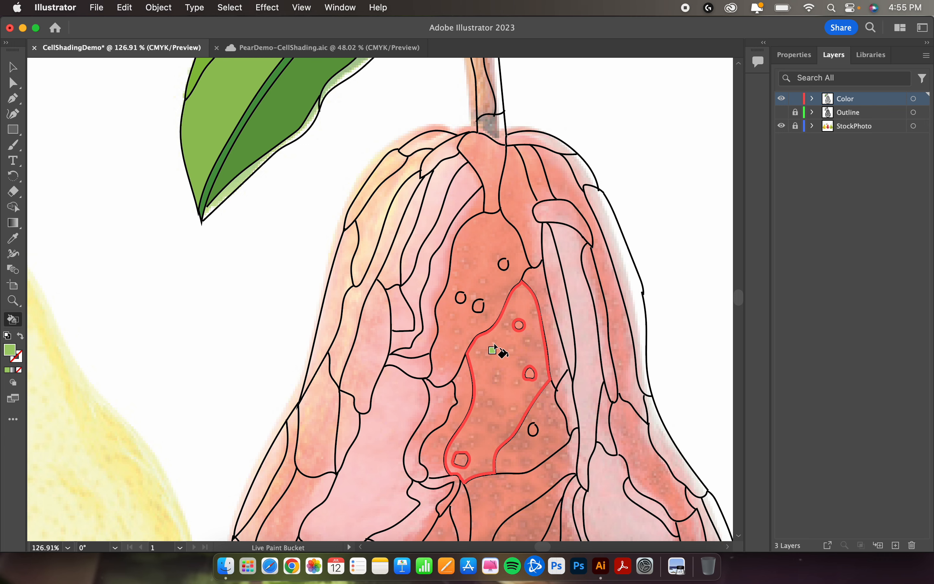
scroll(475, 257, "up", 3)
scroll(476, 258, "right", 2)
scroll(476, 257, "down", 1)
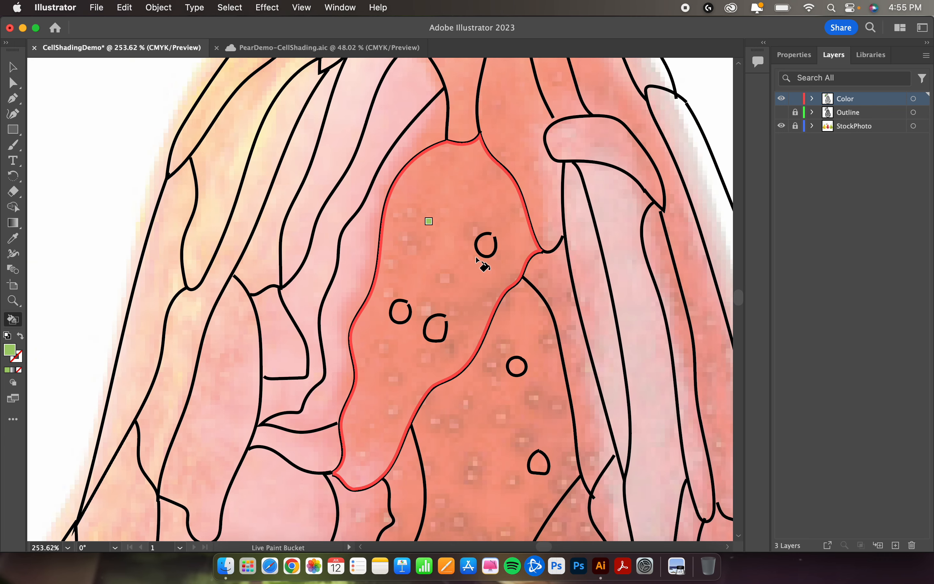
key("i")
left_click(454, 268)
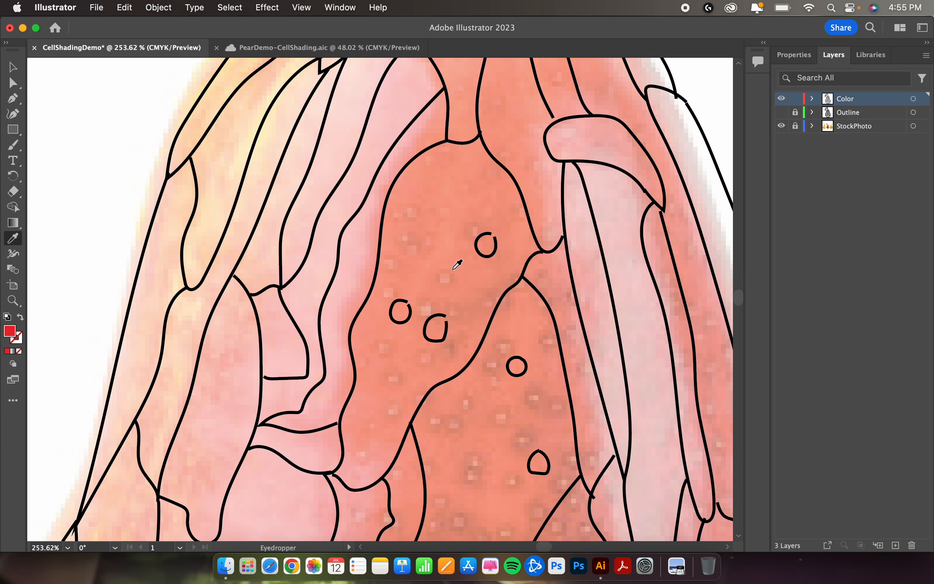
key("k")
left_click(452, 269)
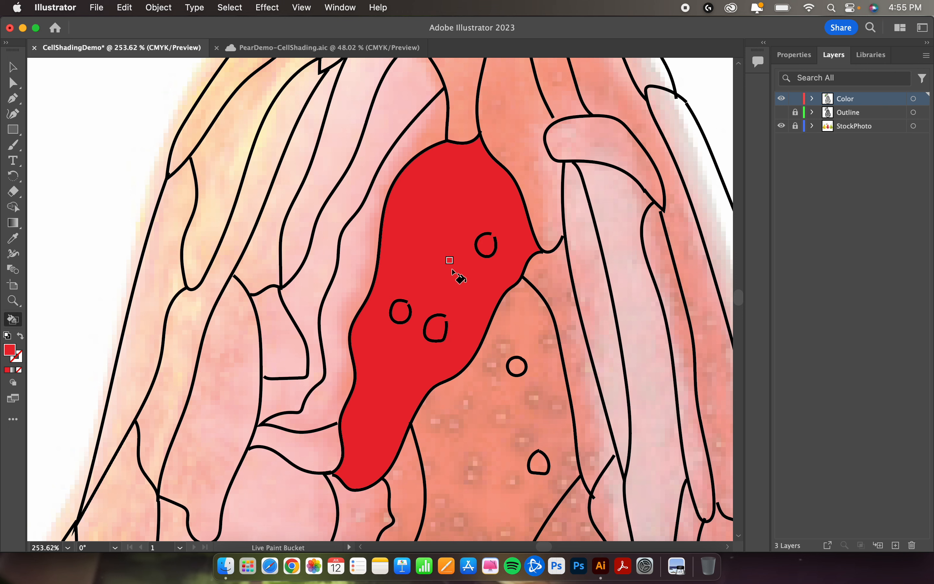
key("super+z")
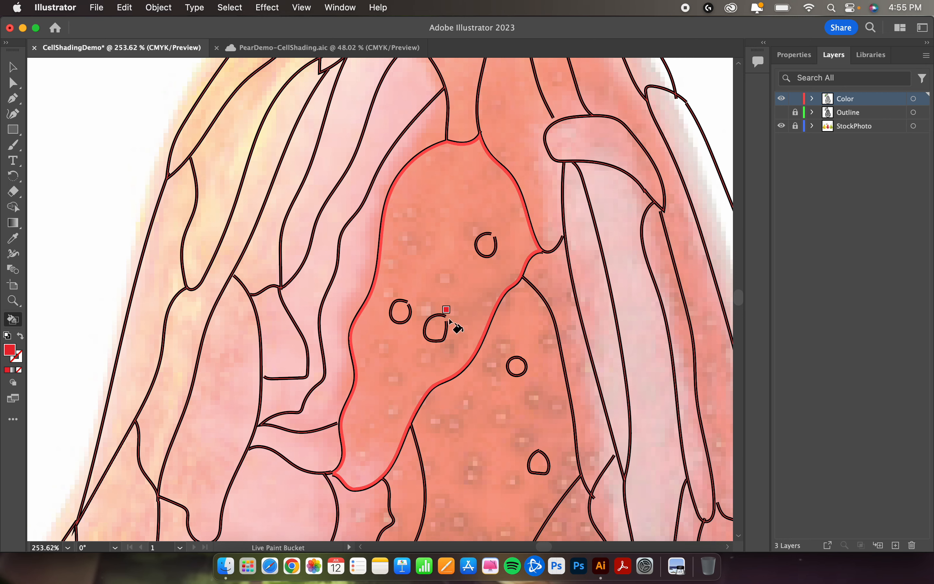
scroll(449, 320, "up", 5)
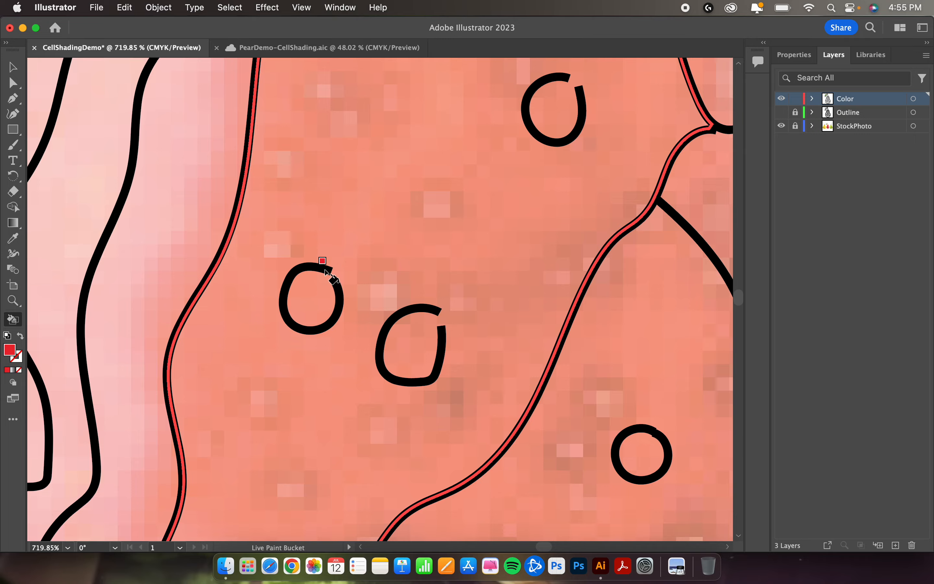
scroll(444, 215, "down", 6)
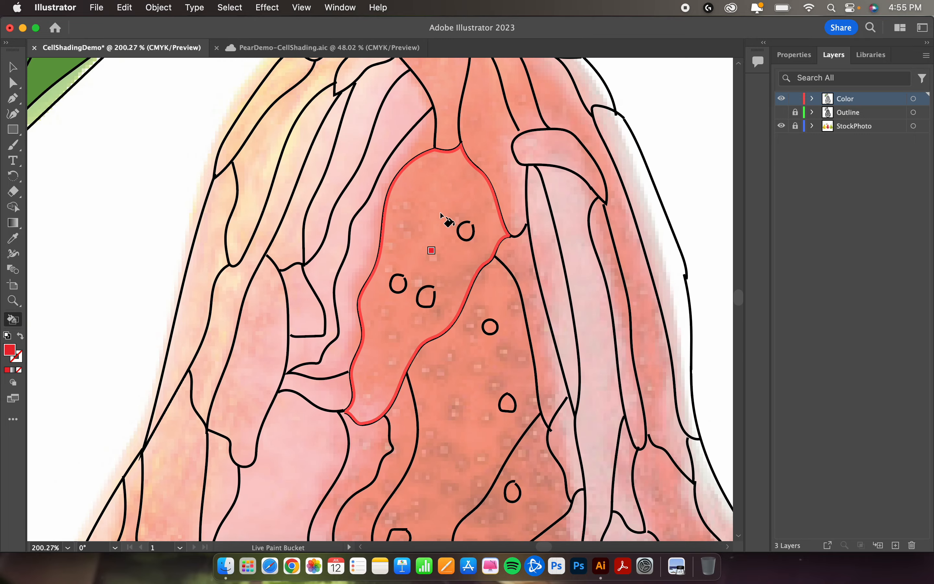
Step: Try filling the narrow strip left of the upper central shape with sampled light pink, and undo that fill
scroll(443, 216, "down", 2)
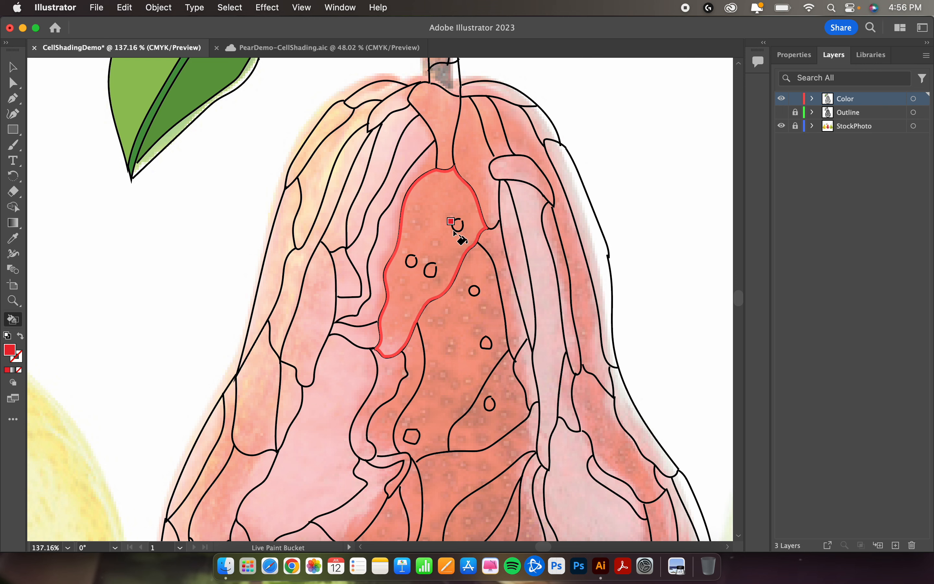
key("i")
left_click(388, 233)
key("k")
left_click(388, 233)
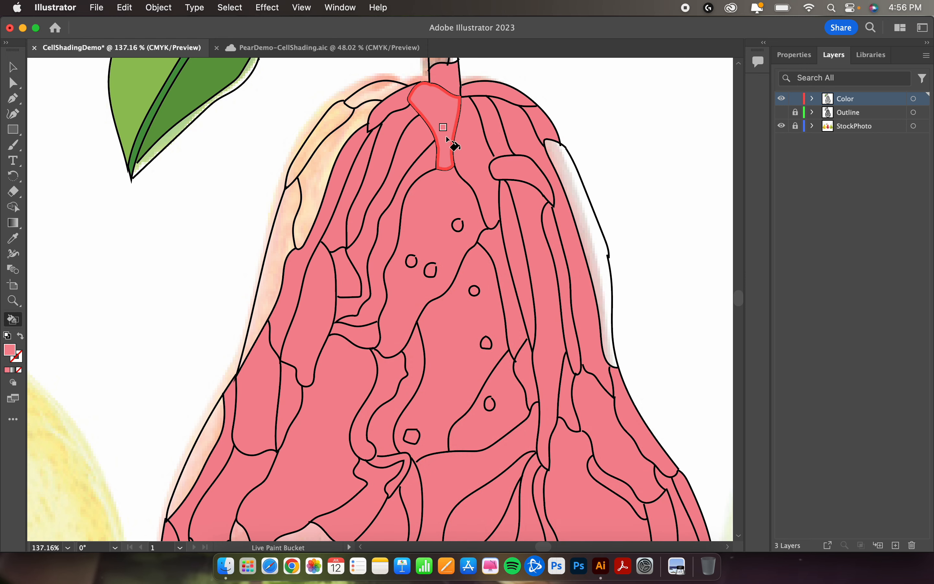
key("super+z")
Step: Fill the strip left of the upper central shape with deep pink and the neck shape below the stem with red, sampled from the photo
key("i")
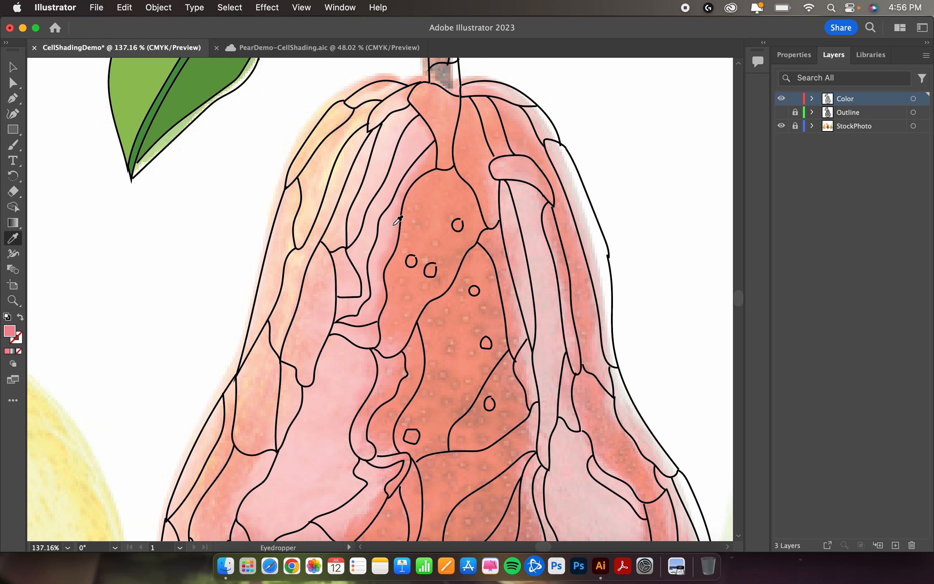
left_click(396, 223)
key("k")
left_click(388, 222)
key("i")
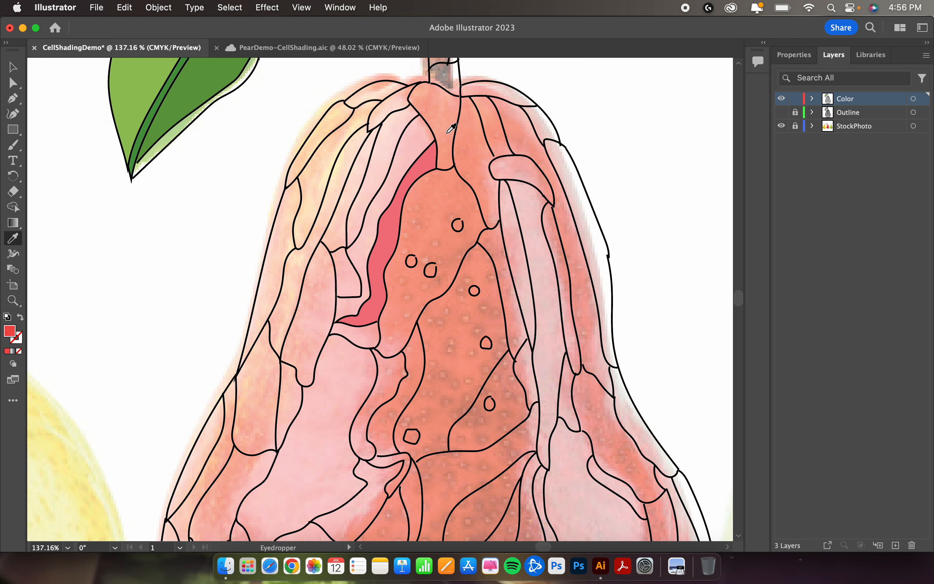
key("k")
left_click(446, 134)
Step: Fill the shape right of the neck and the narrow sliver below it with reds sampled from the photo
key("i")
left_click(470, 158)
key("k")
left_click(469, 158)
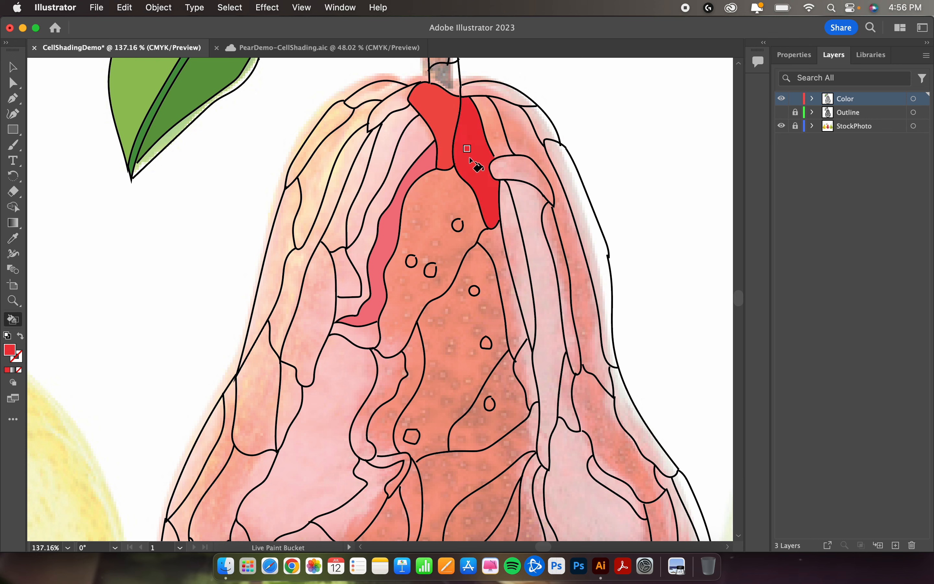
key("i")
left_click(492, 249)
key("k")
left_click(491, 248)
Step: Fill only the large speckled shape in the pear's center with sampled red, undoing the fill that spreads across neighboring shapes
key("i")
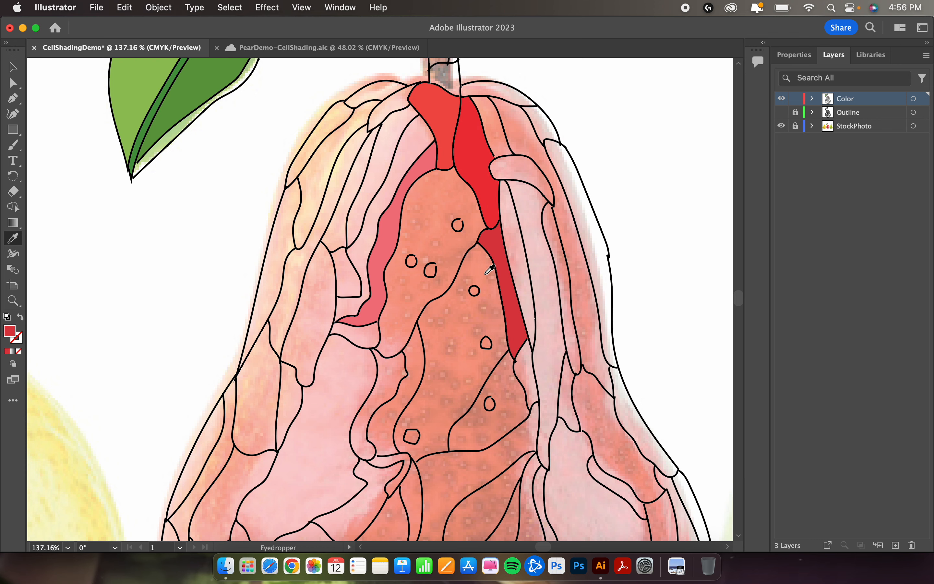
left_click(485, 274)
key("k")
double_click(483, 284)
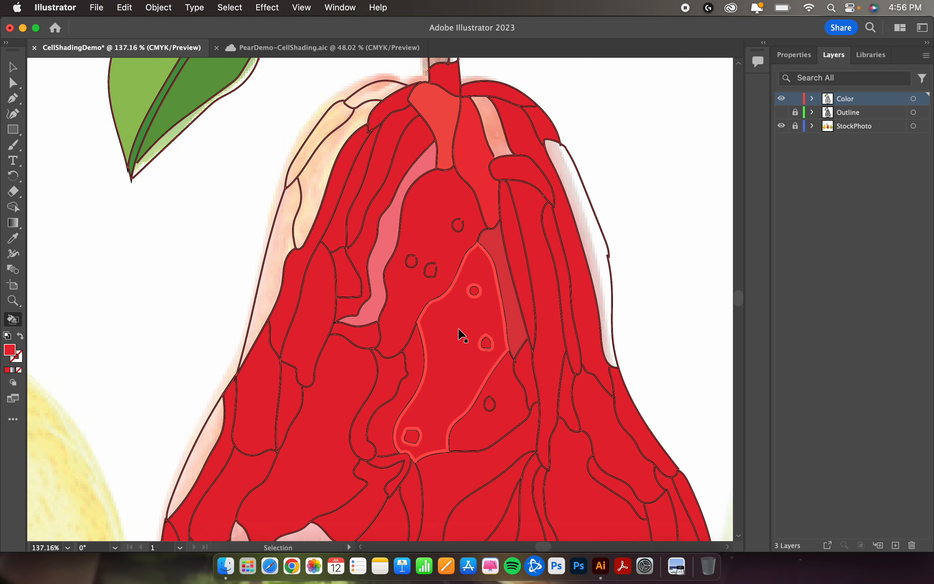
key("super+z")
left_click(474, 333)
Step: Fill the narrow shape along the left side of the large central speckled shape with red sampled from the photo
key("i")
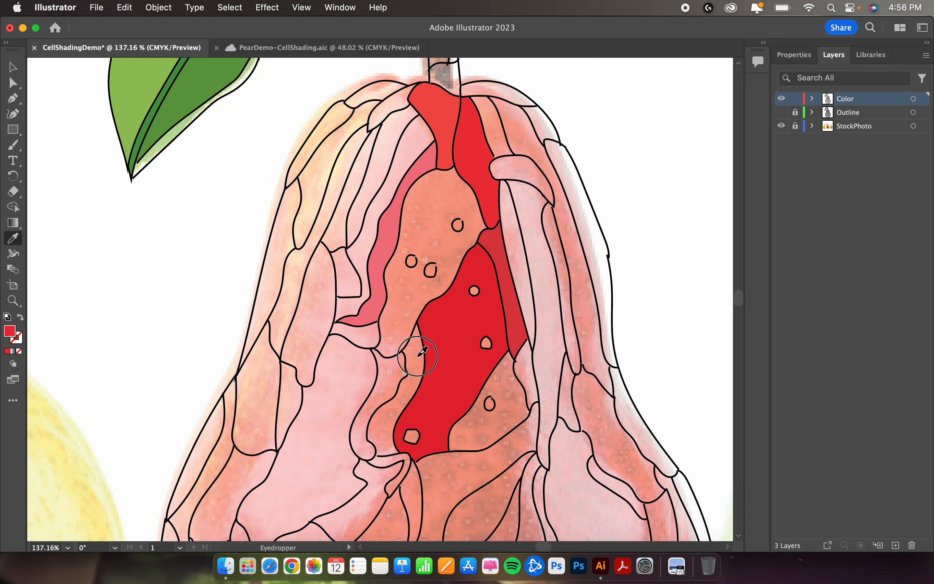
left_click(423, 352)
key("k")
left_click(391, 370)
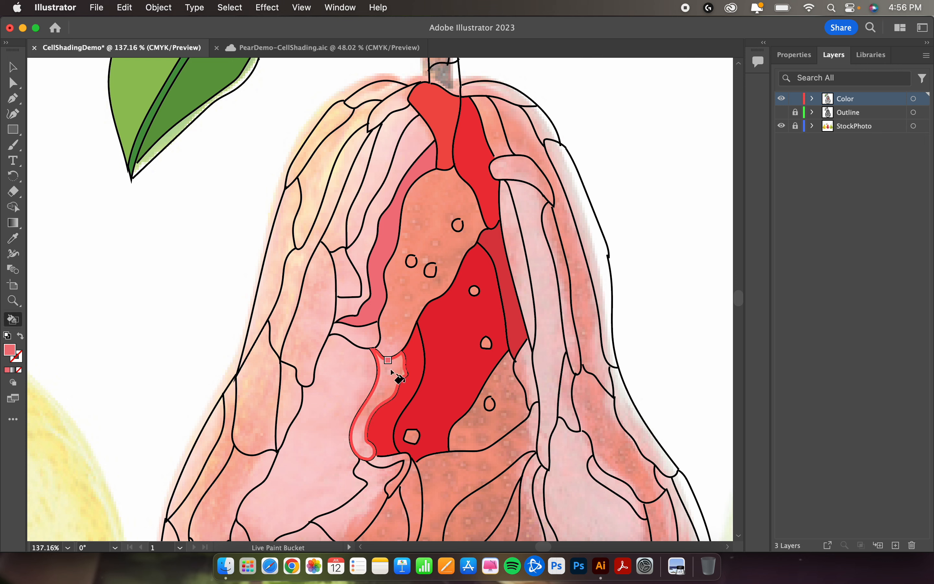
Step: Fill the small shape just left of the upper central speckled shape's lower tip with pinkish red
left_click(370, 340)
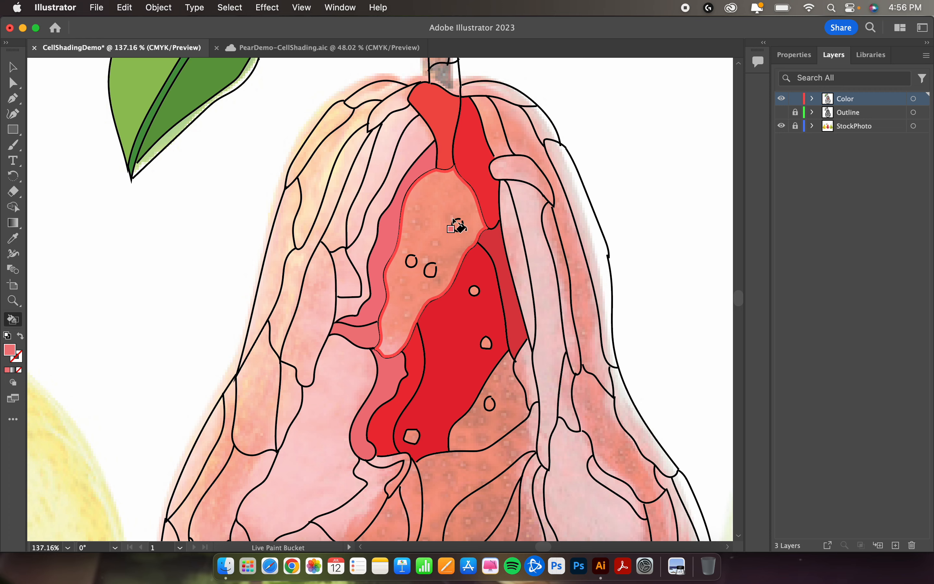
Step: Close the gaps in the three small circles inside the upper central shape with Paintbrush strokes matching the black outline
scroll(457, 223, "up", 5)
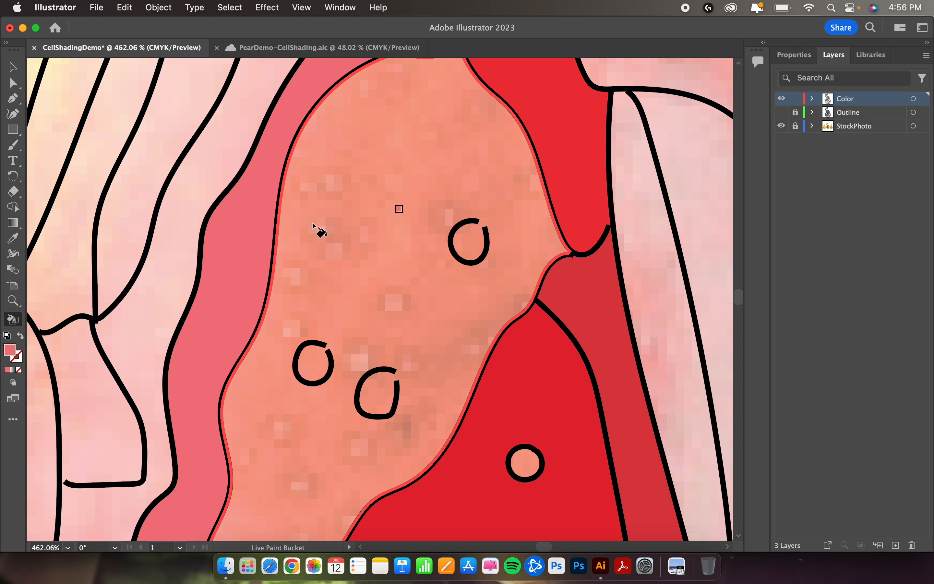
left_click_drag(12, 145, 82, 149)
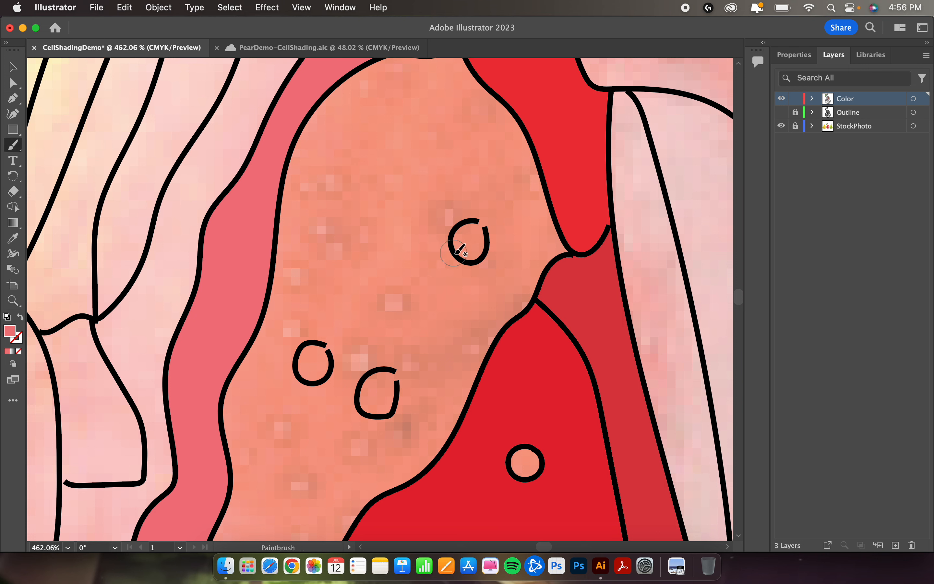
key("i")
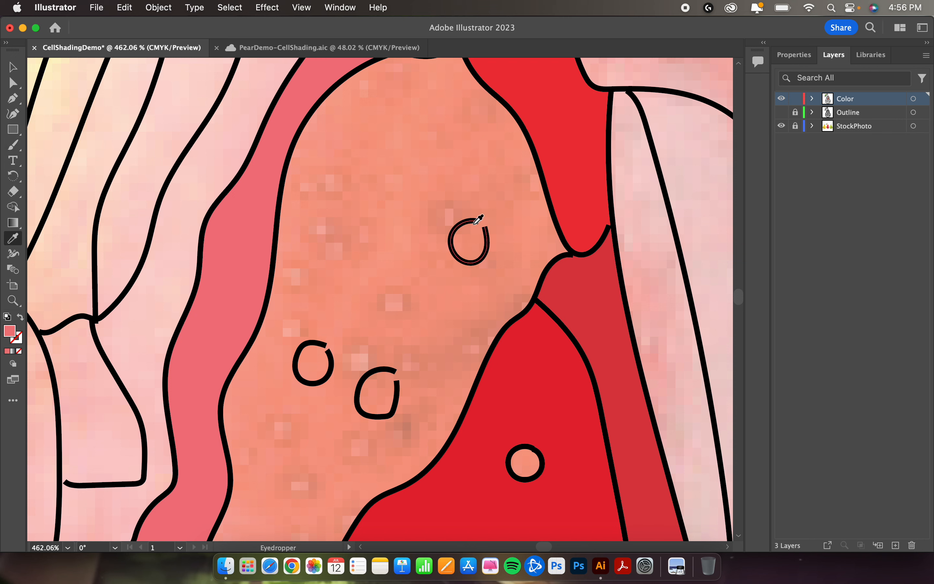
left_click(457, 231)
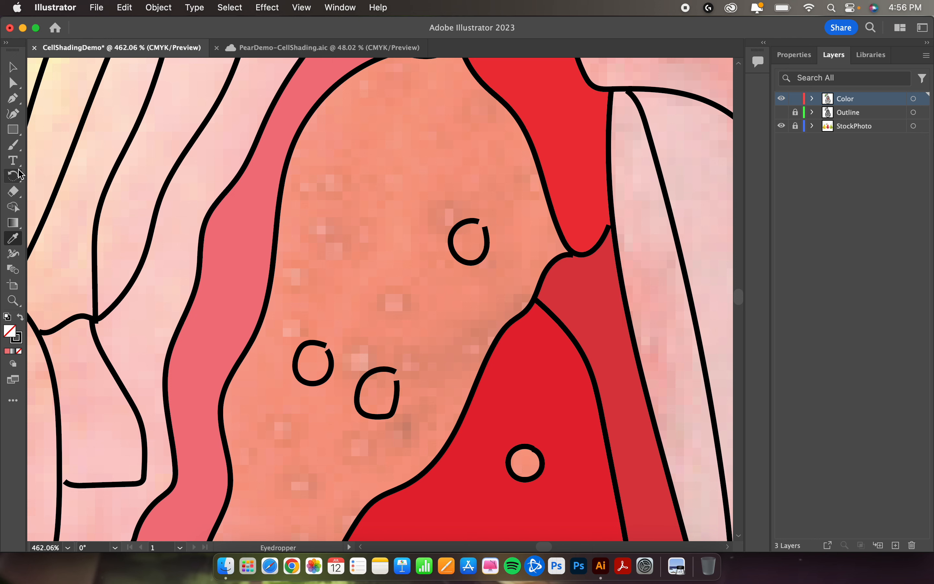
left_click(13, 145)
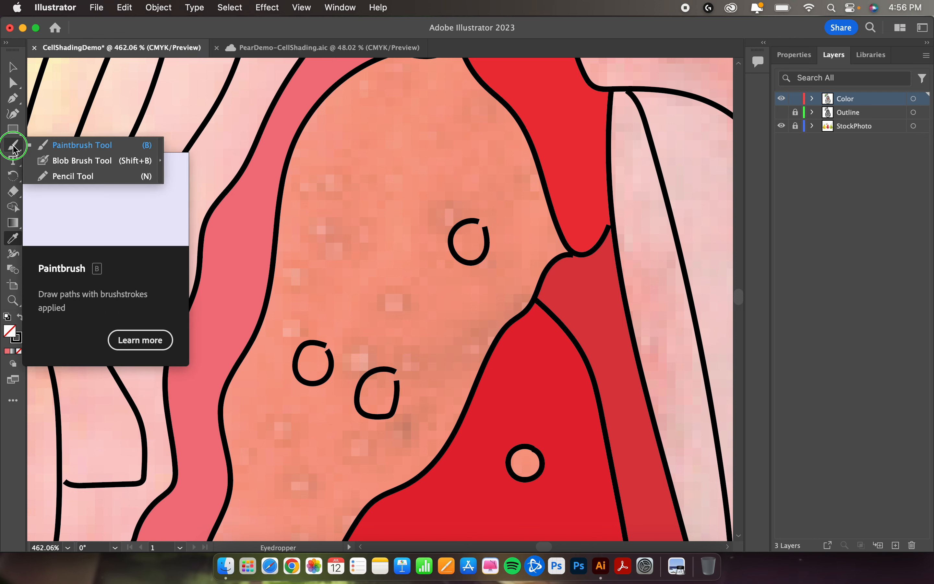
left_click(58, 140)
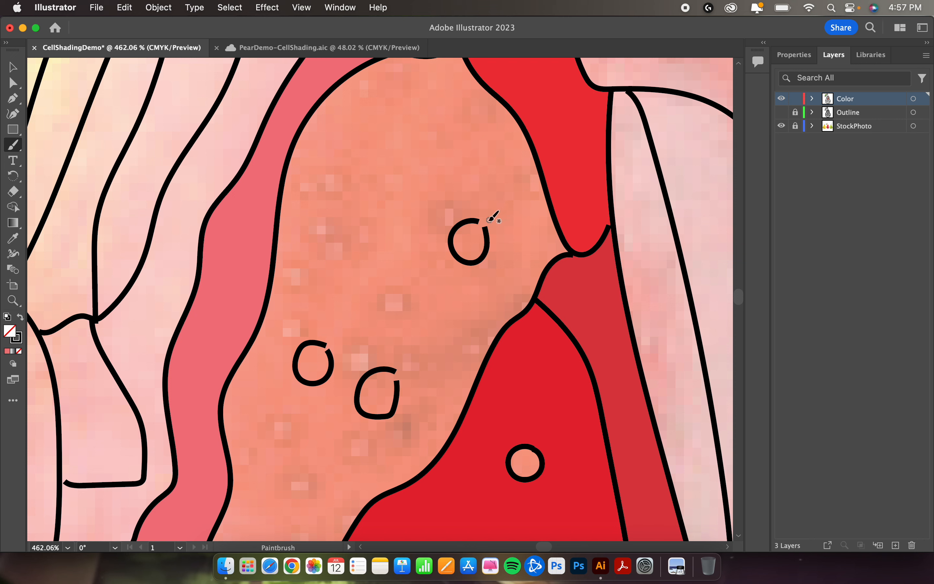
left_click_drag(470, 220, 487, 235)
left_click_drag(384, 368, 398, 385)
left_click_drag(323, 342, 333, 361)
Step: Select all artwork on the Color layer, convert it to a Live Paint group, and deselect it
key("super+a")
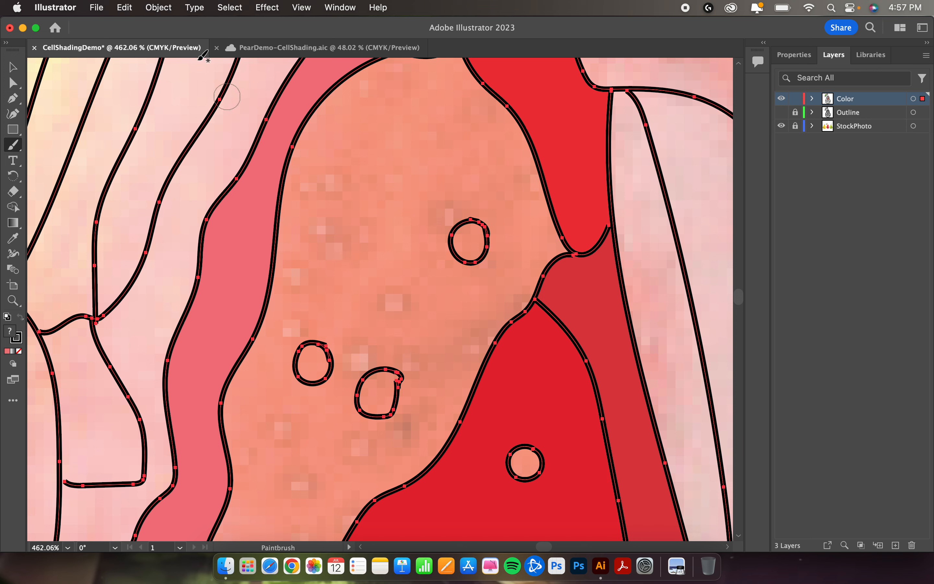
left_click(158, 8)
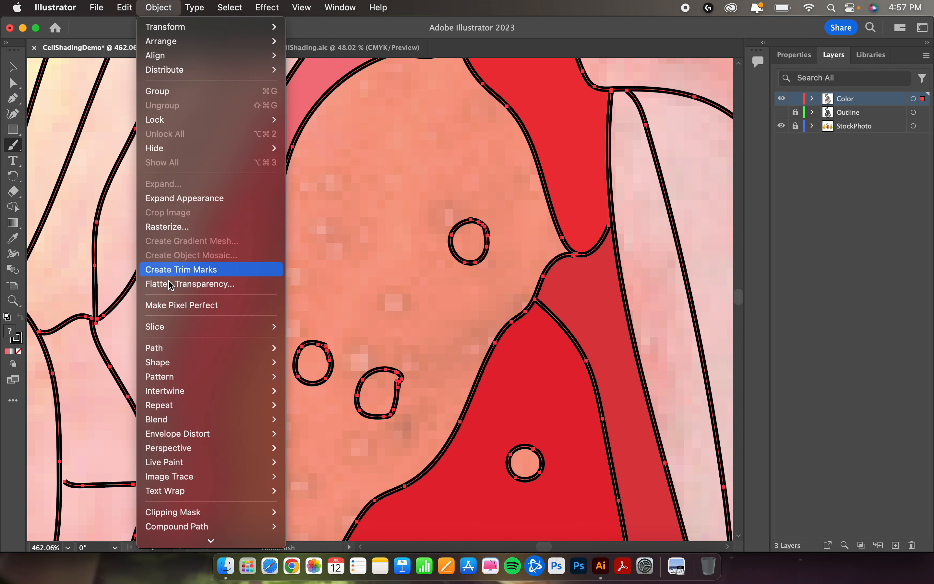
mouse_move(190, 466)
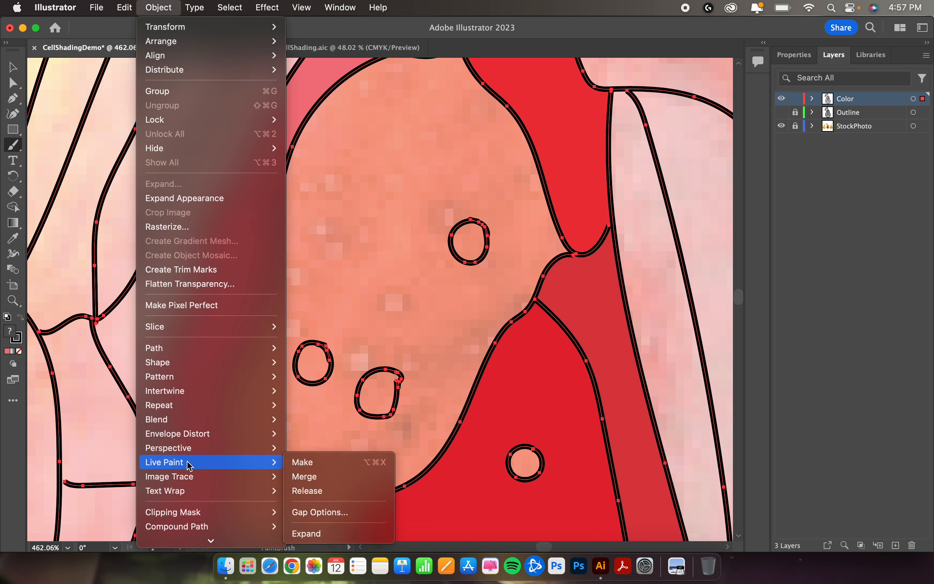
left_click(297, 463)
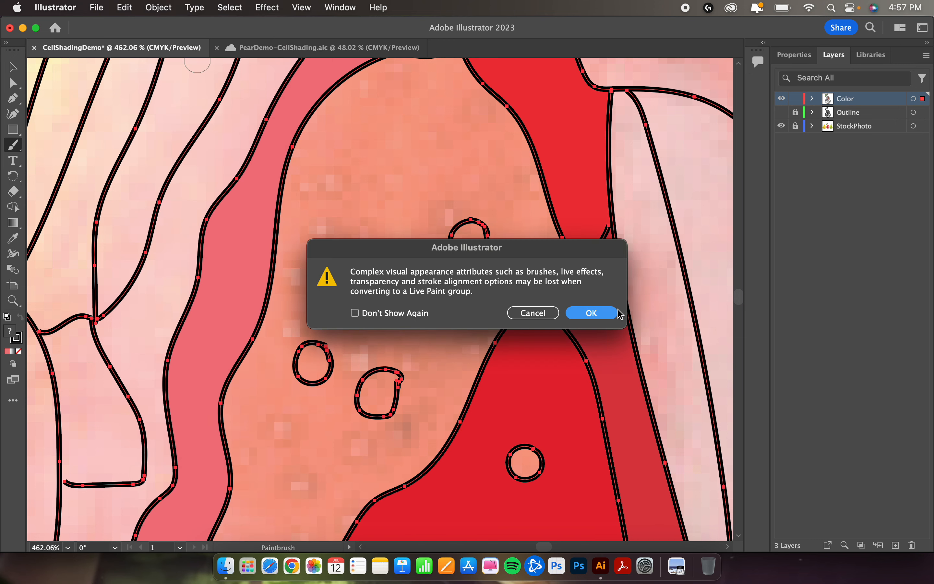
left_click(617, 312)
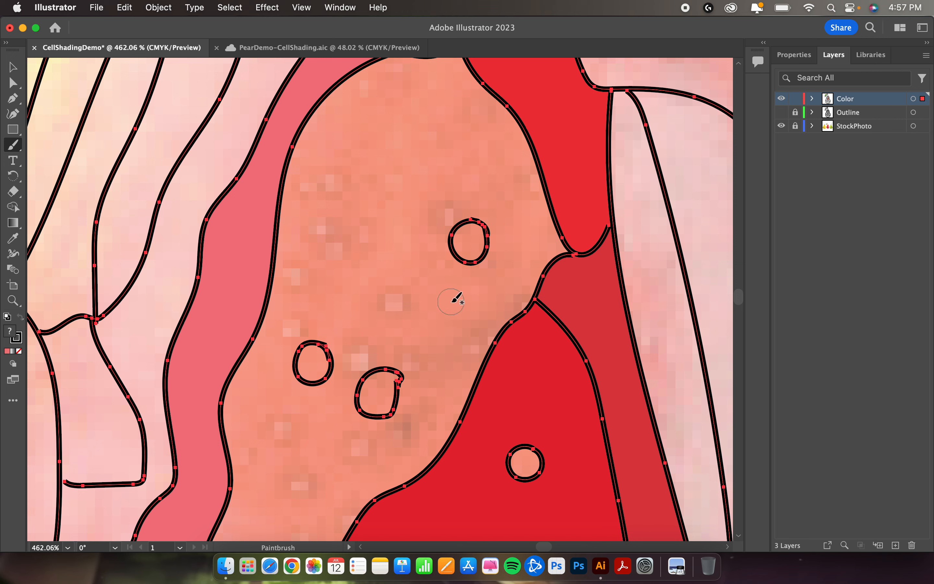
key("v")
left_click(450, 301, "super")
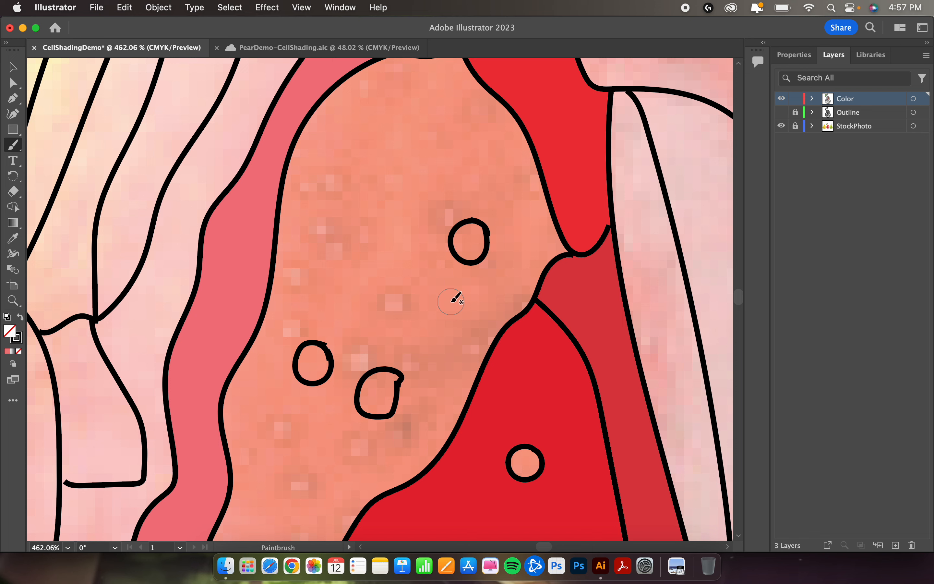
Step: Fill the upper central speckled shape around its three small circles with red sampled from the photo
key("i")
left_click(455, 296)
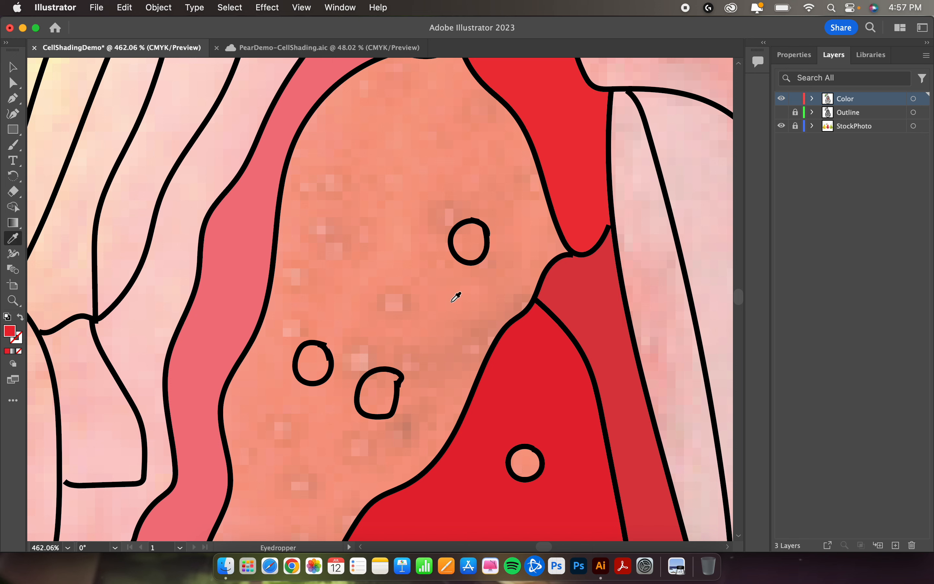
key("k")
left_click(455, 306)
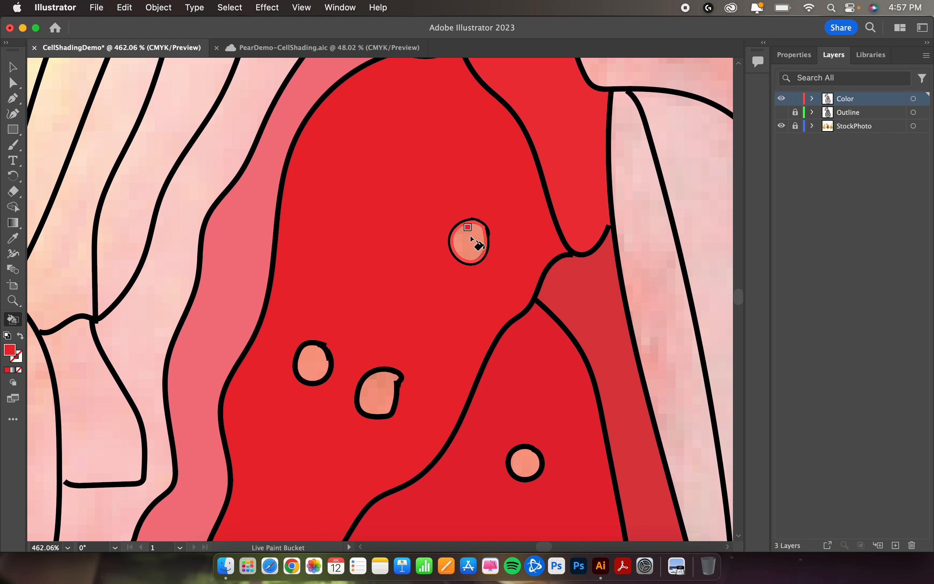
Step: Fill the three small circles inside the upper central shape with reds sampled from the photo
key("i")
key("k")
left_click(473, 239)
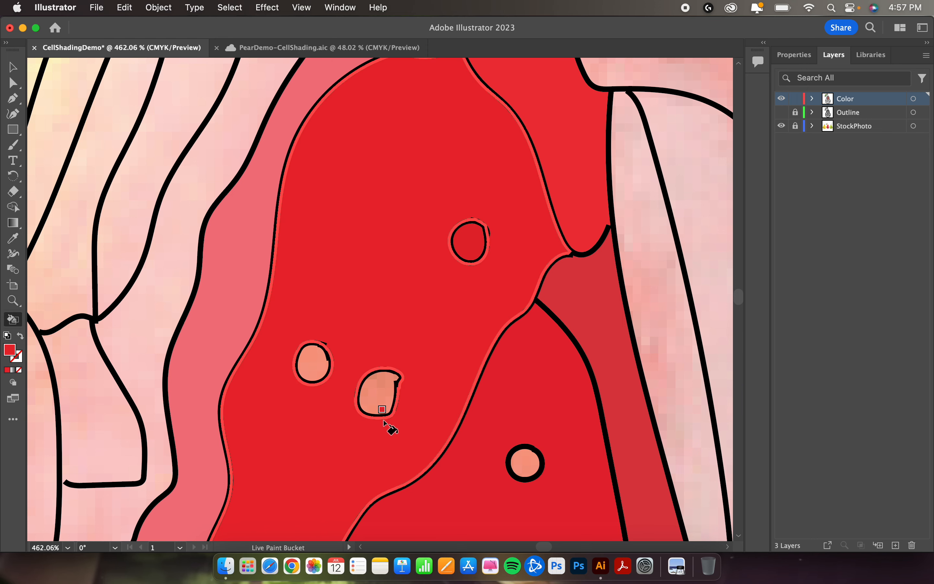
key("i")
key("k")
left_click(385, 380)
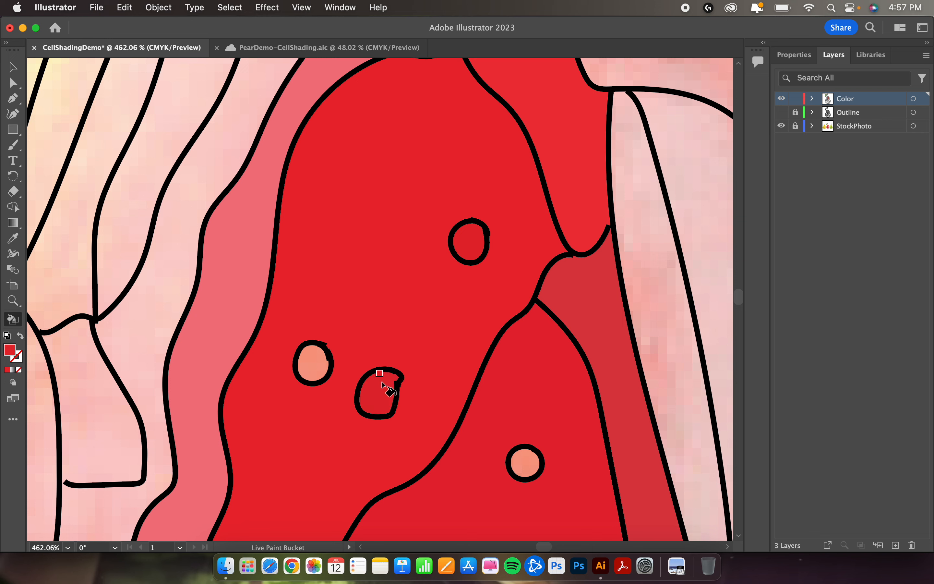
key("i")
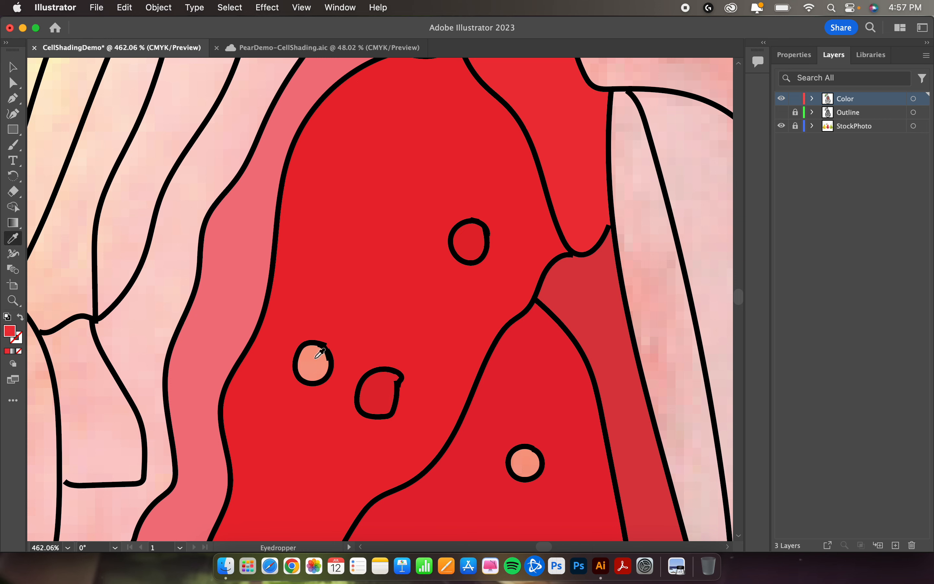
key("k")
left_click(312, 348)
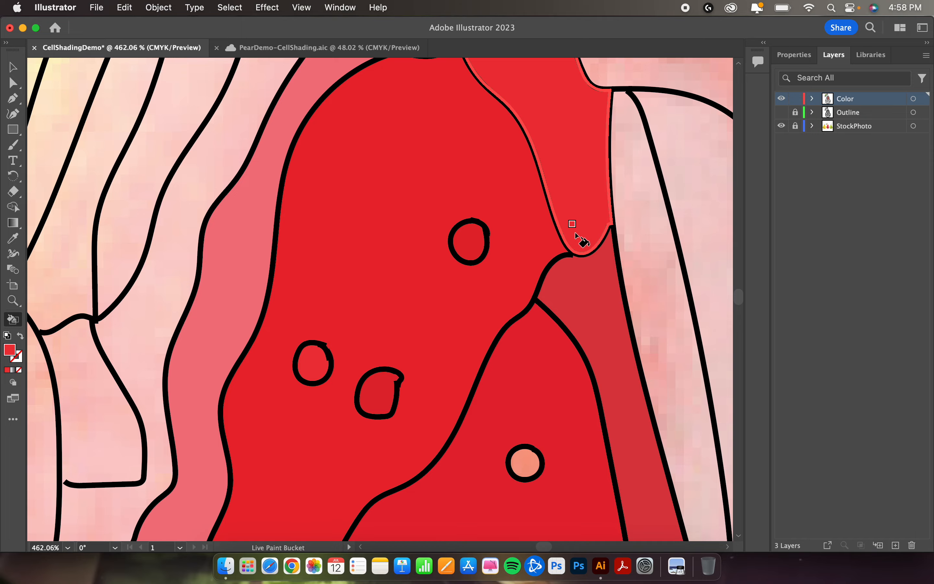
scroll(579, 239, "down", 8)
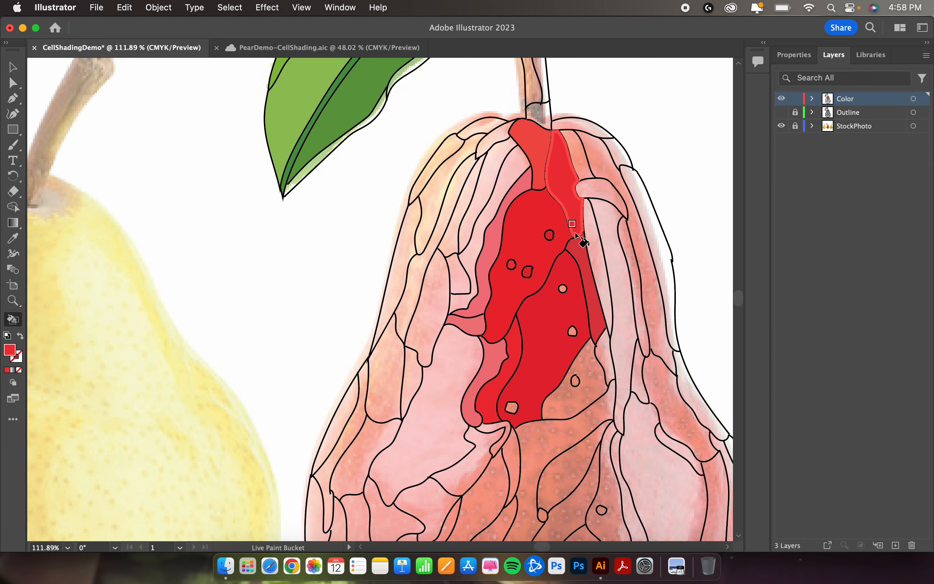
left_click(575, 233)
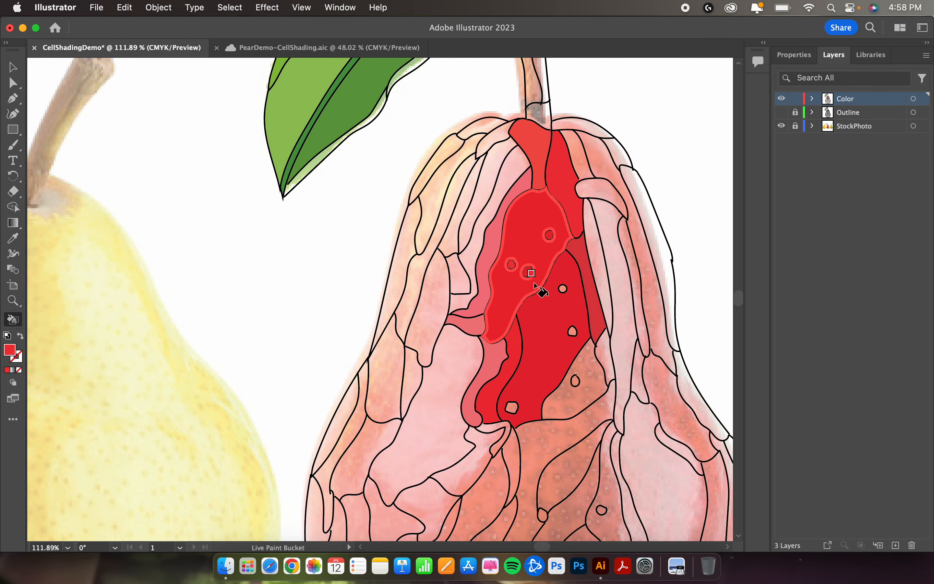
key("super+minus")
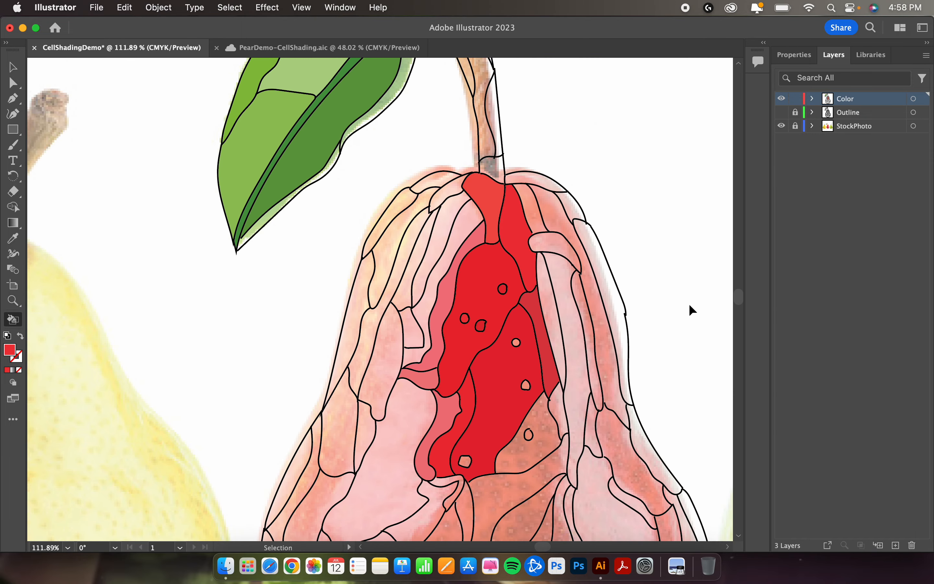
key("super+minus")
key("super+minus")
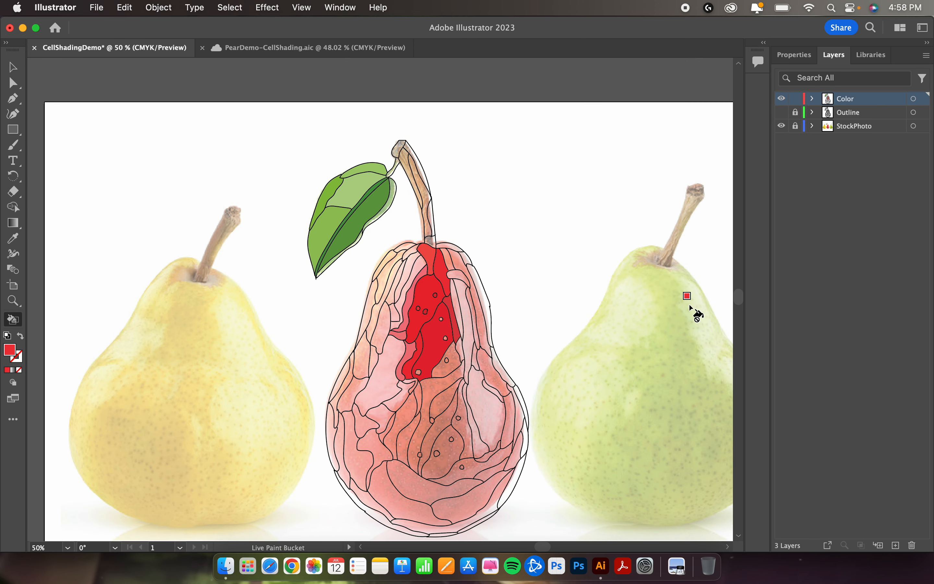
Step: In PearDemo-CellShading.aic, lock and hide the Outline layer, and unlock, show and activate the Color layer
left_click(332, 48)
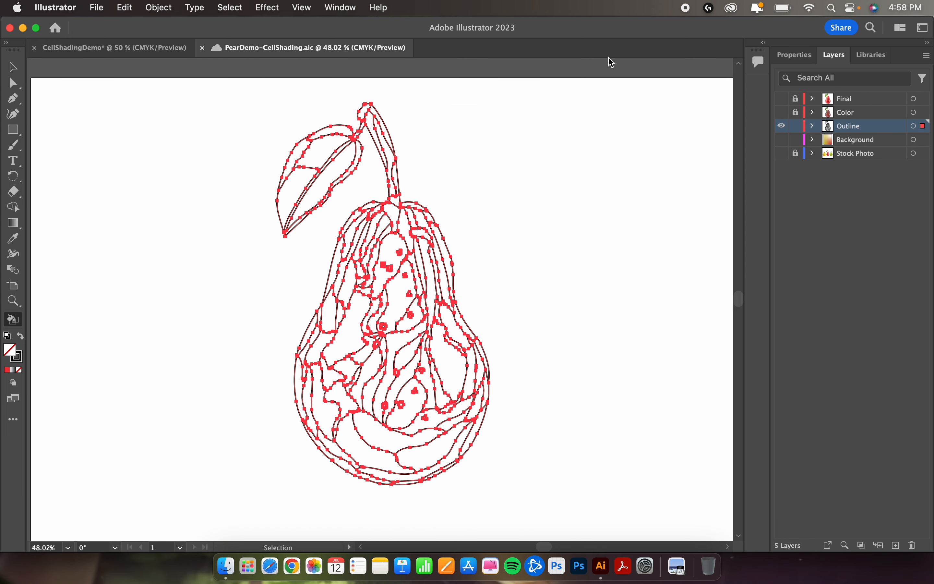
left_click(795, 126)
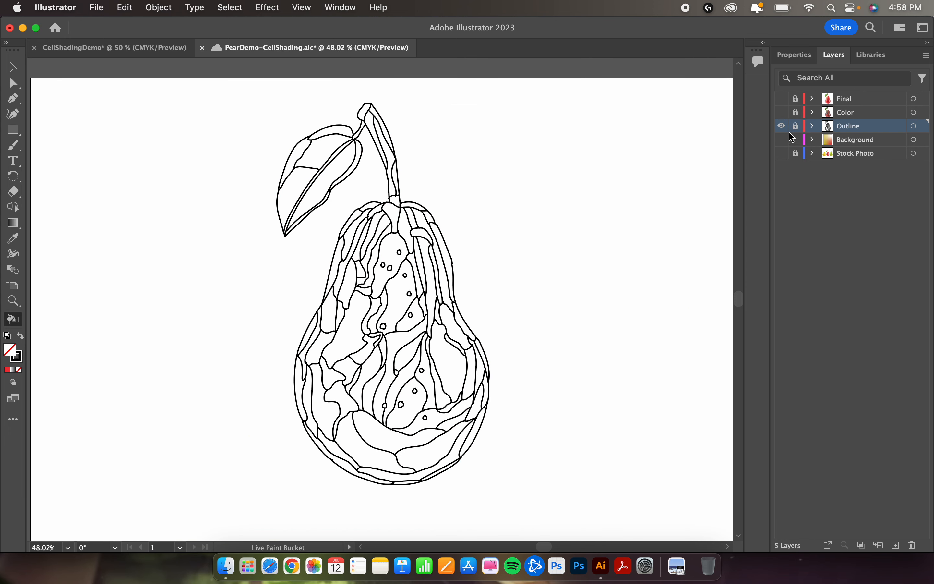
left_click(794, 138)
left_click(797, 140)
left_click(795, 112)
left_click(781, 112)
left_click(781, 125)
left_click(861, 115)
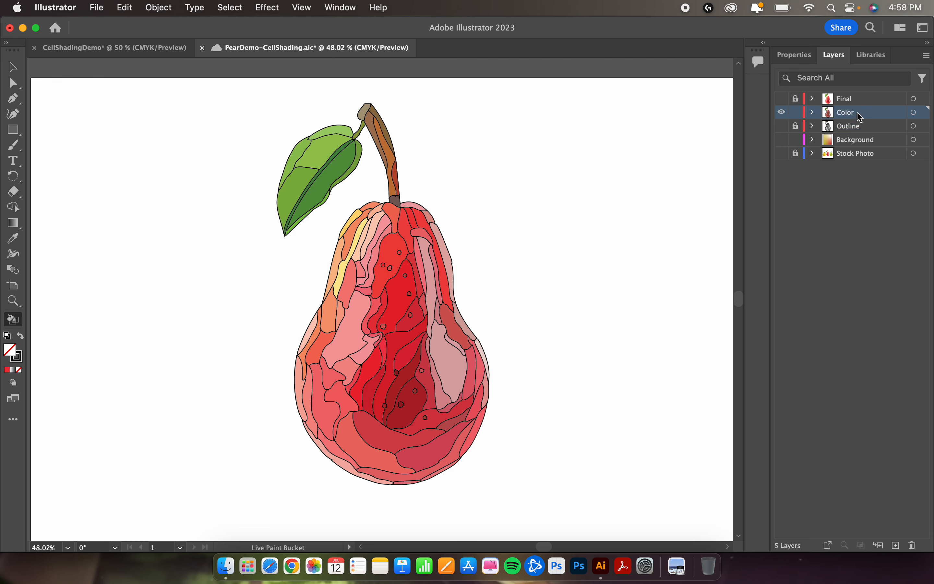
Step: Copy all artwork on the Color layer and paste it onto a new layer in the CellShadingDemo document
key("v")
key("super+a")
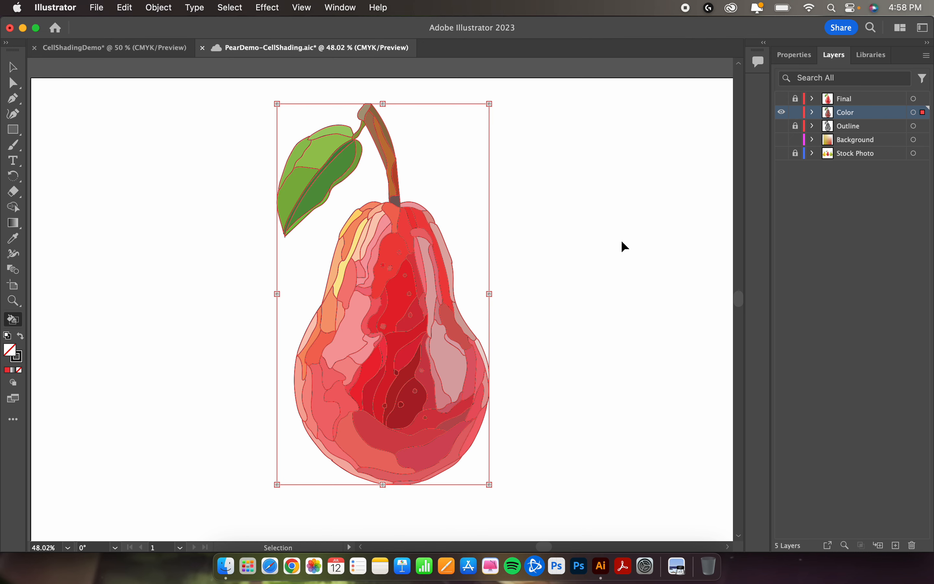
key("k")
left_click(92, 48)
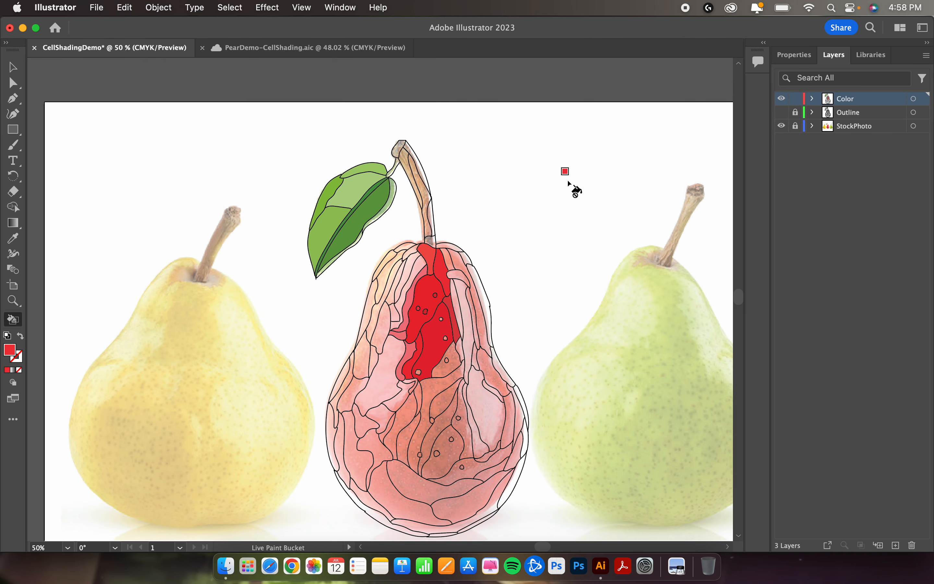
left_click(896, 544)
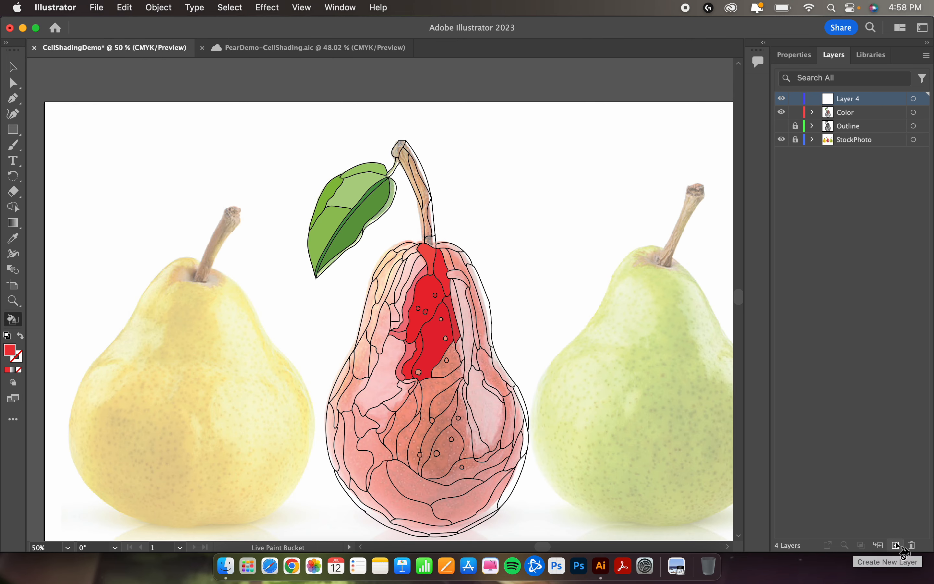
key("super+v")
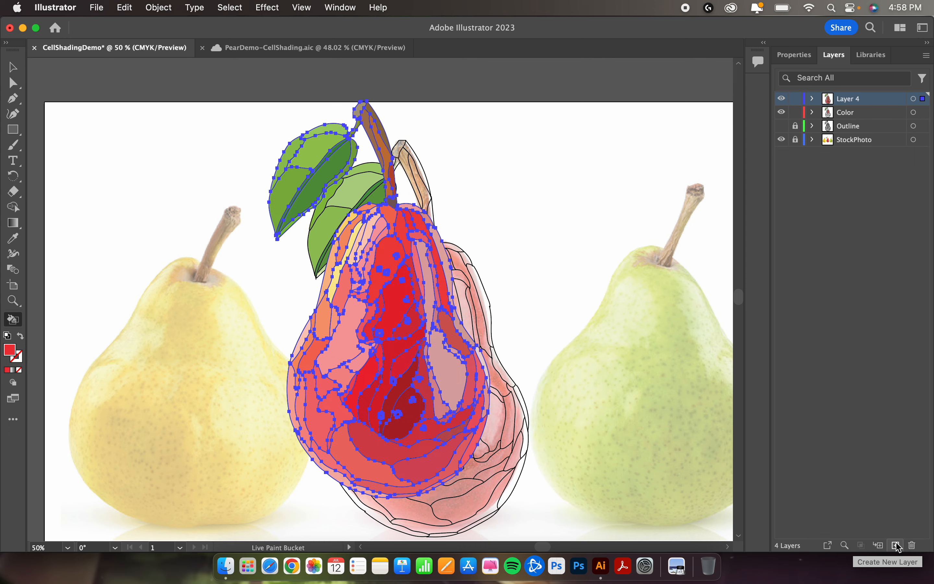
Step: Lock and hide the Color layer, and move the pasted colored pear onto the red pear in the photo
left_click(795, 114)
left_click(782, 112)
key("v")
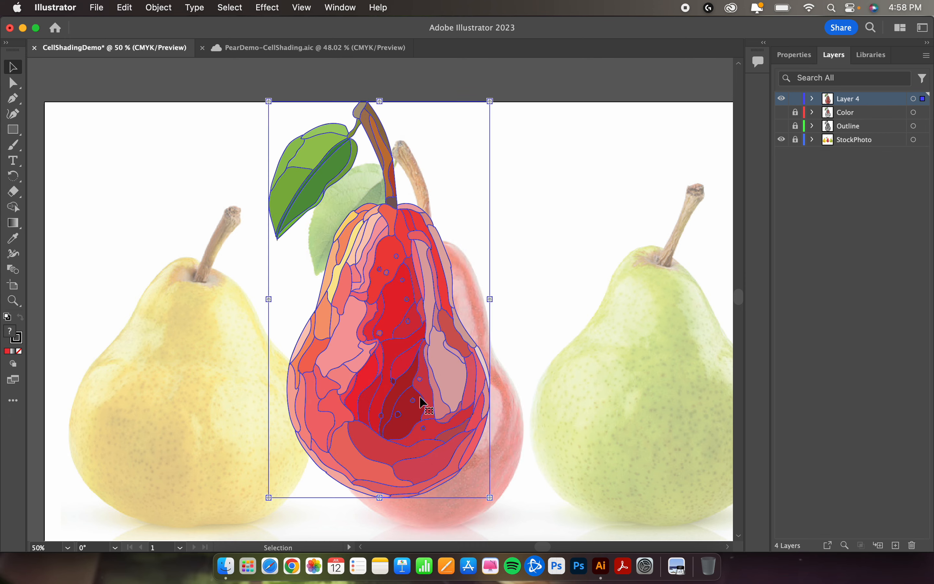
left_click_drag(405, 406, 443, 446)
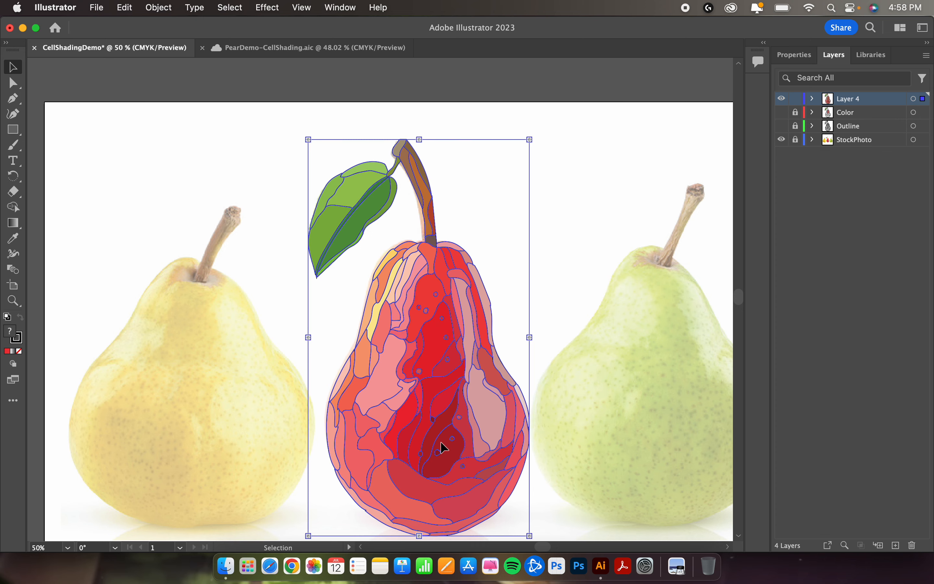
left_click(571, 381)
Step: Examine the color regions of the pasted pear up close and as a whole against the stock photo
scroll(571, 382, "down", 2)
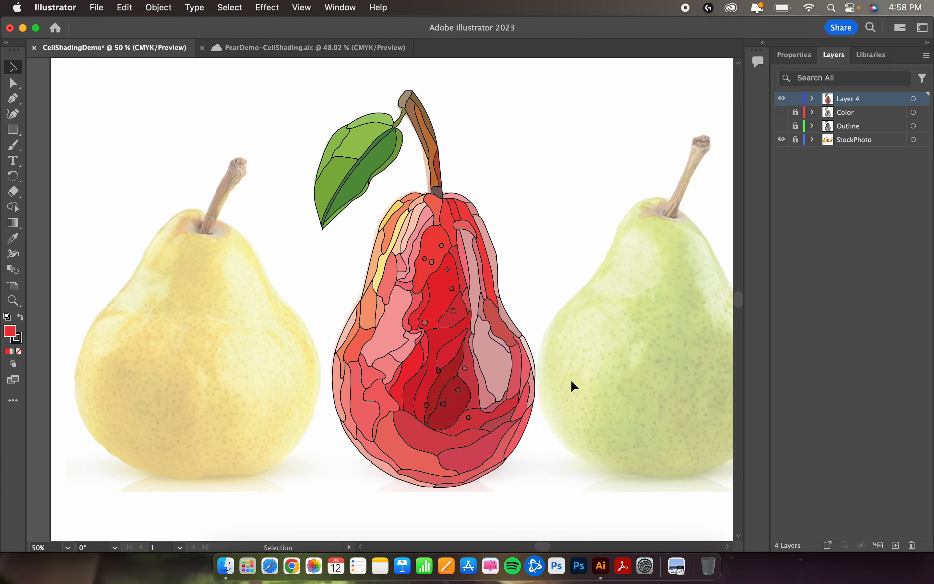
scroll(572, 379, "up", 3)
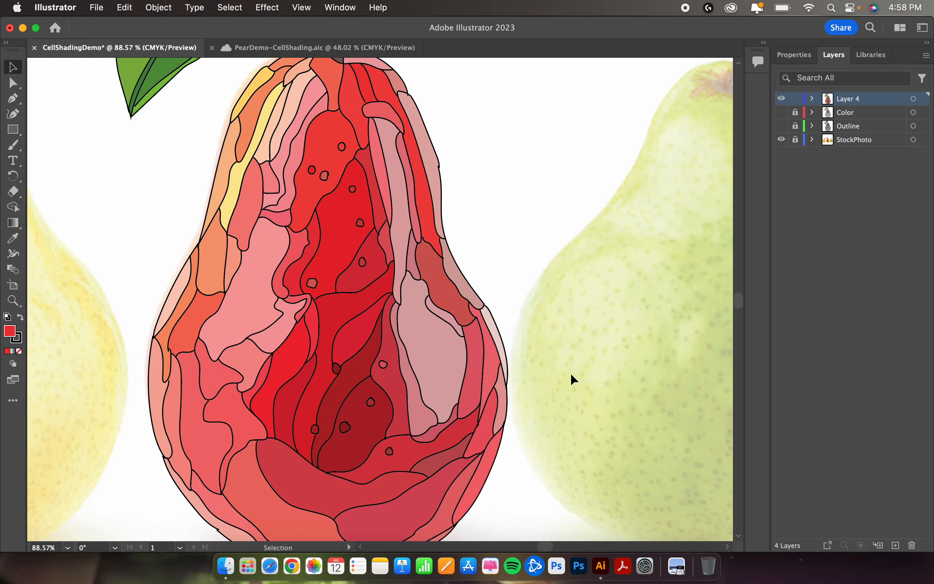
scroll(572, 375, "down", 3)
scroll(570, 373, "down", 1)
scroll(570, 372, "right", 1)
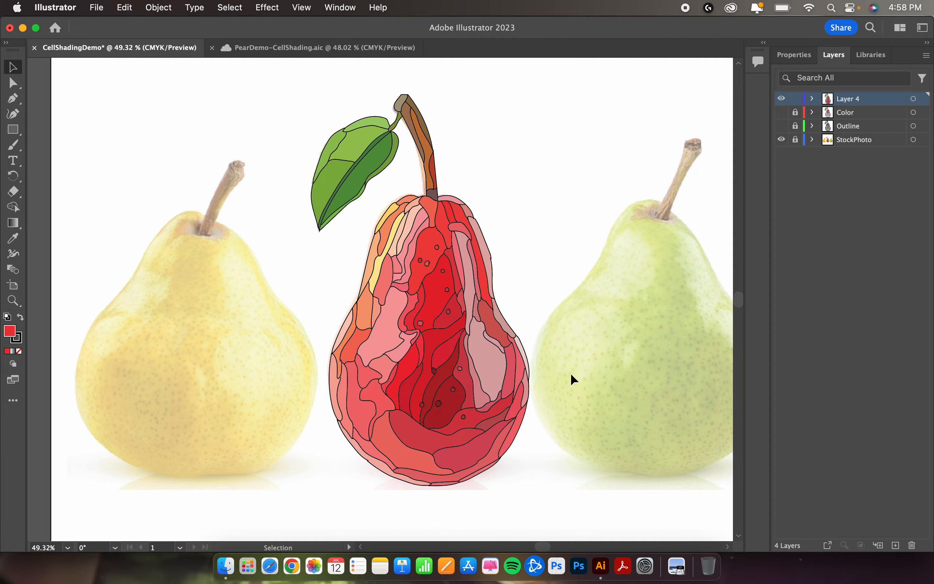
scroll(554, 302, "up", 4)
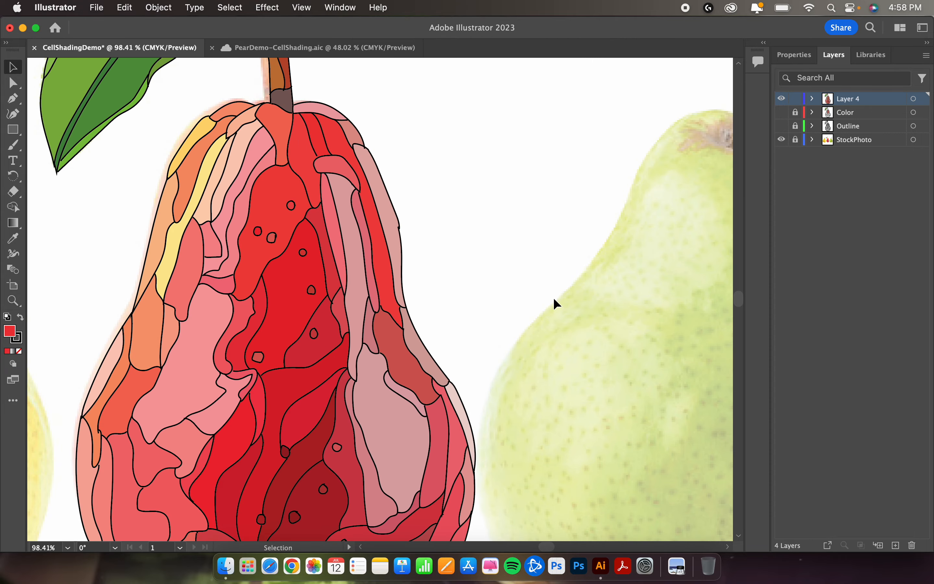
Step: Examine the pasted pear's color regions close up and across the whole artboard, checking the artwork's outlines by selecting everything
scroll(553, 298, "up", 2)
scroll(545, 277, "left", 3)
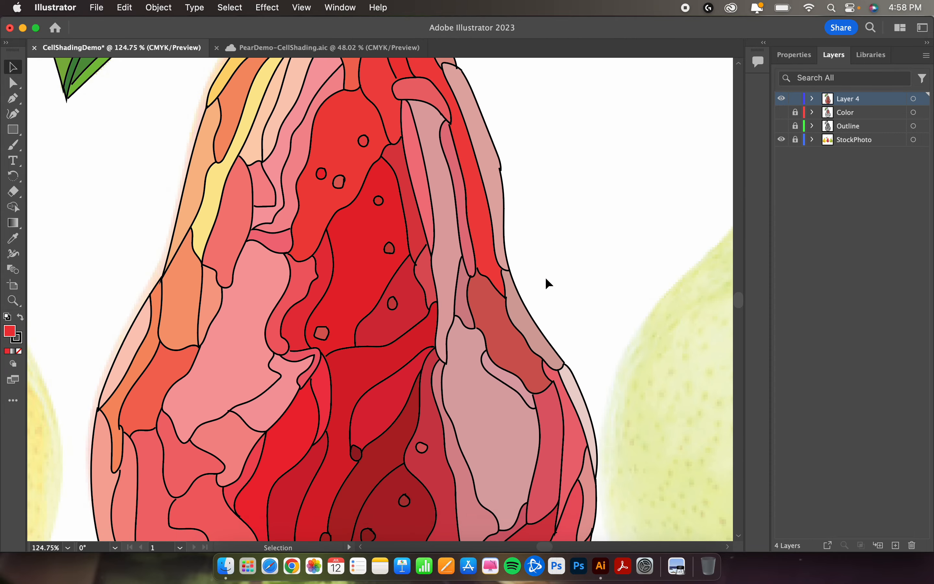
scroll(545, 277, "up", 2)
scroll(545, 277, "down", 6)
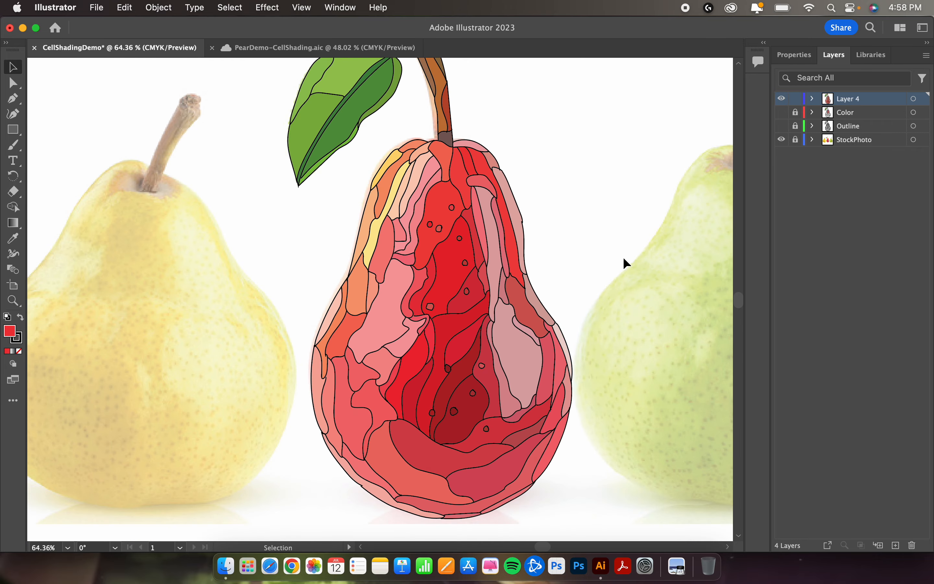
scroll(624, 259, "down", 3)
scroll(623, 257, "right", 2)
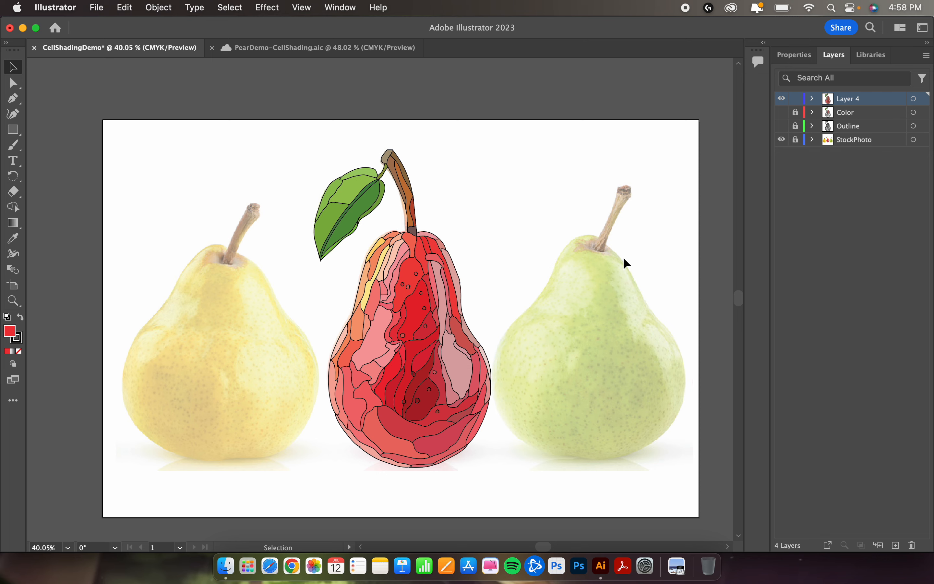
scroll(623, 259, "up", 2)
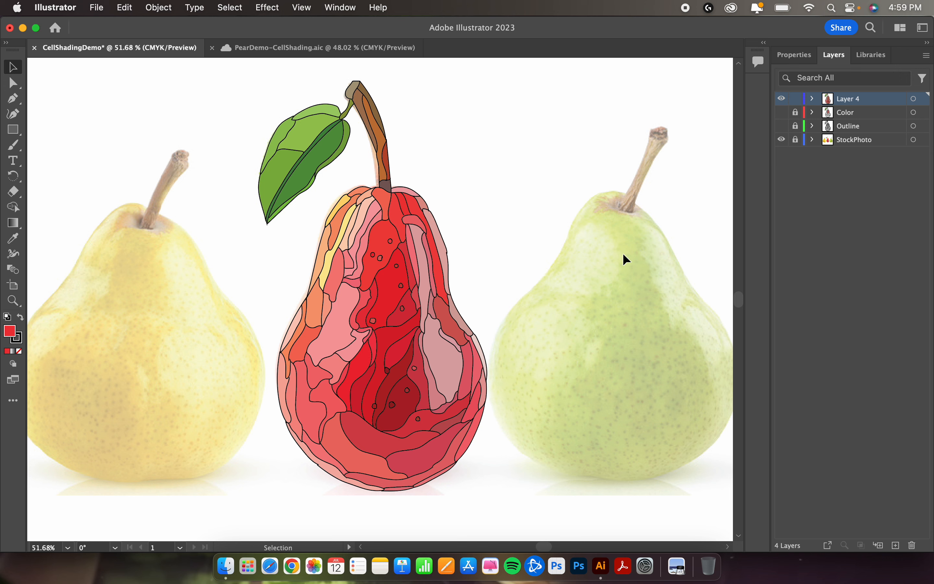
key("a")
key("v")
key("super+a")
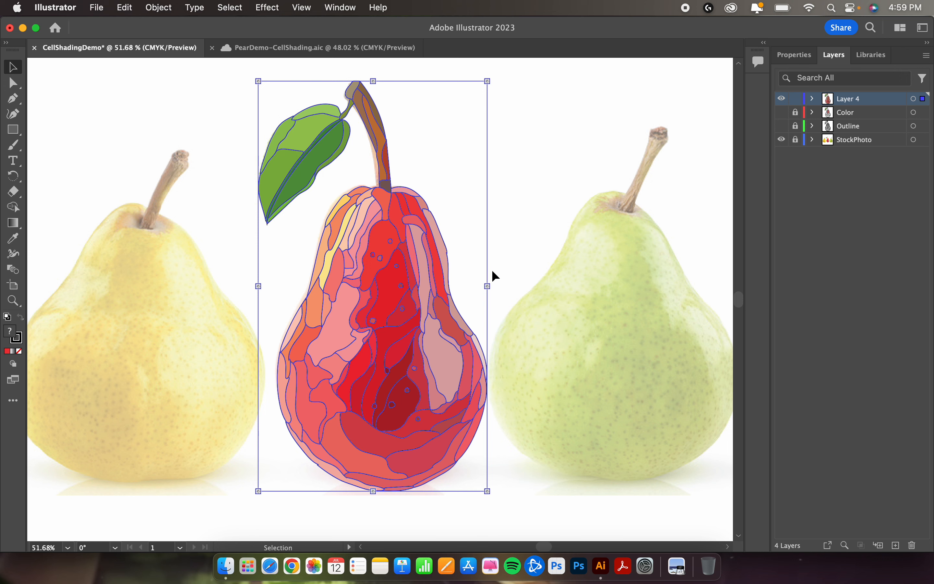
left_click(606, 268)
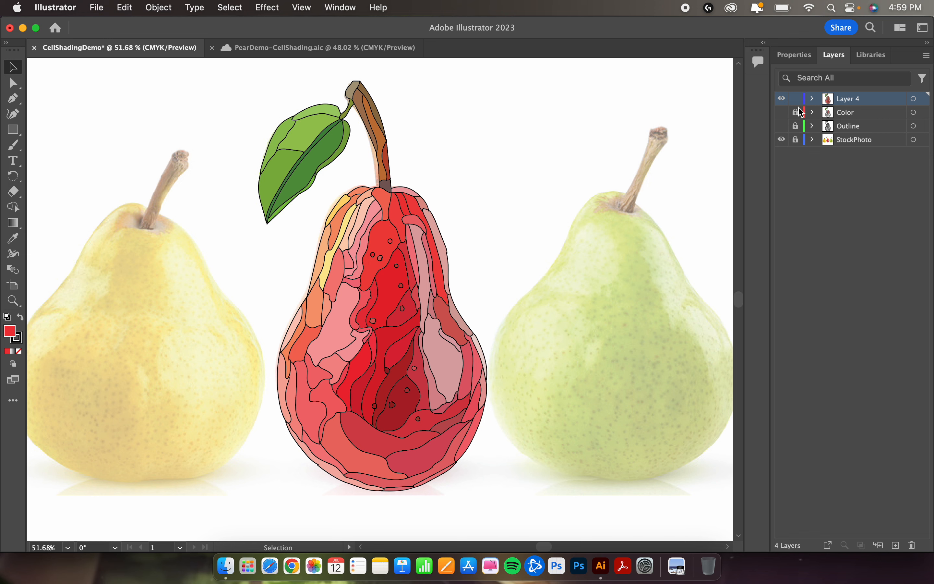
Step: Delete the old Color layer and rename Layer 4 as Color
left_click(848, 111)
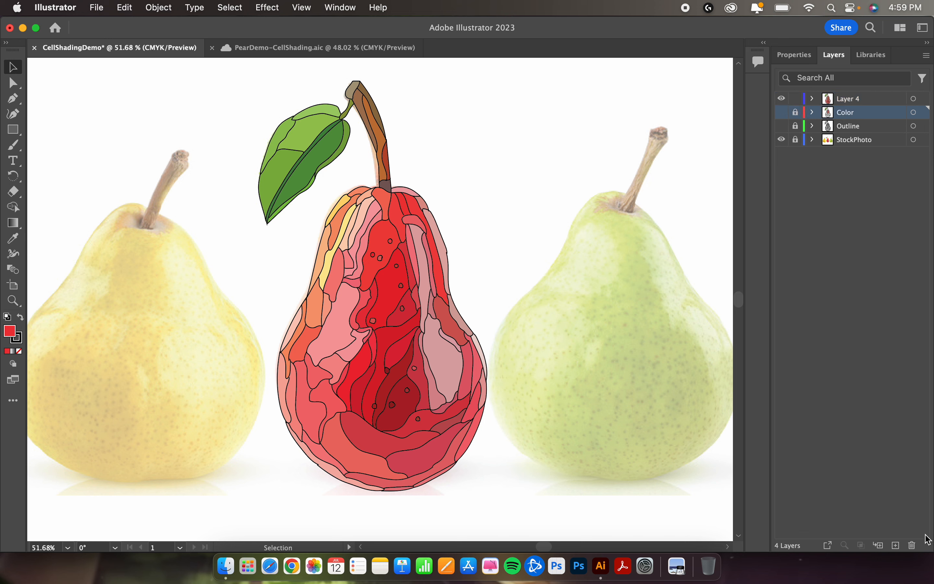
left_click(913, 545)
left_click(570, 310)
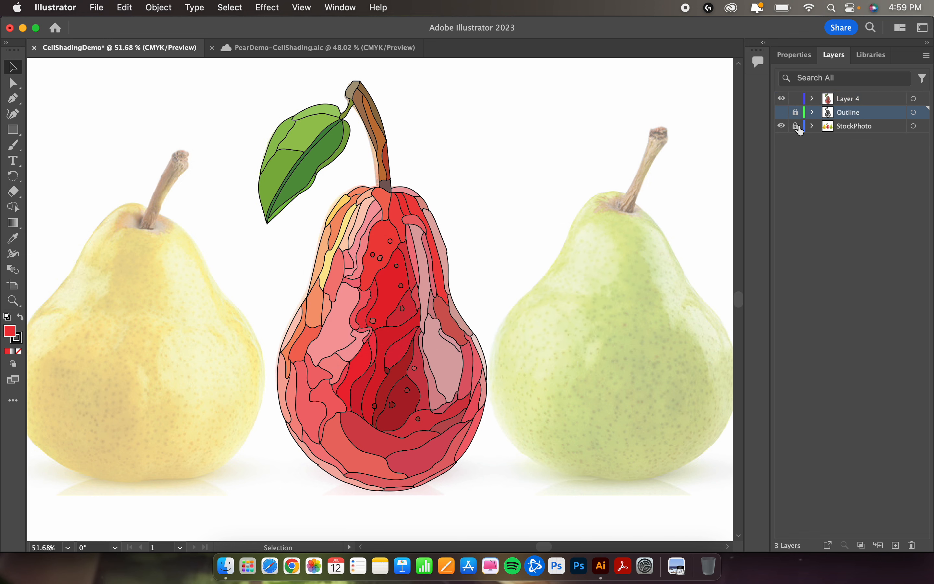
double_click(859, 99)
type("Color")
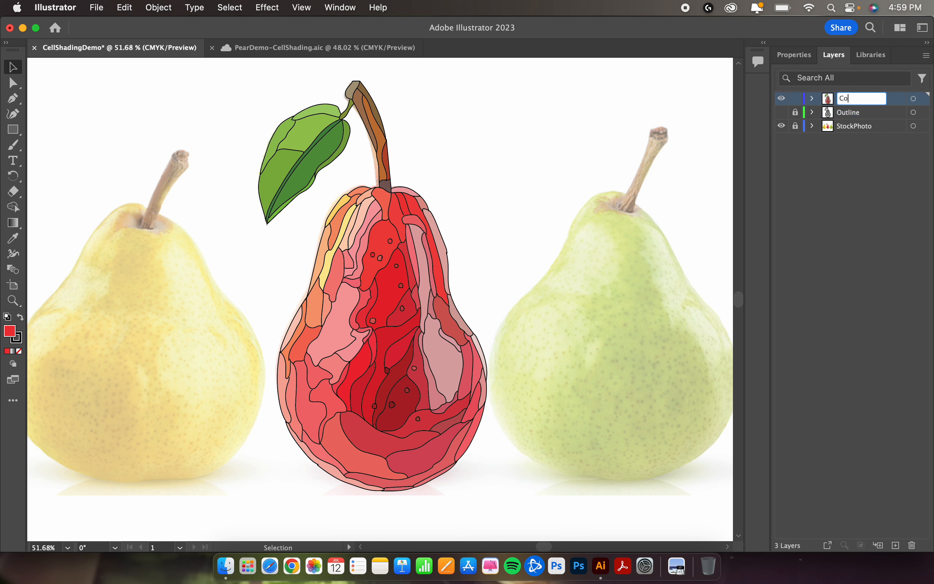
key("Return")
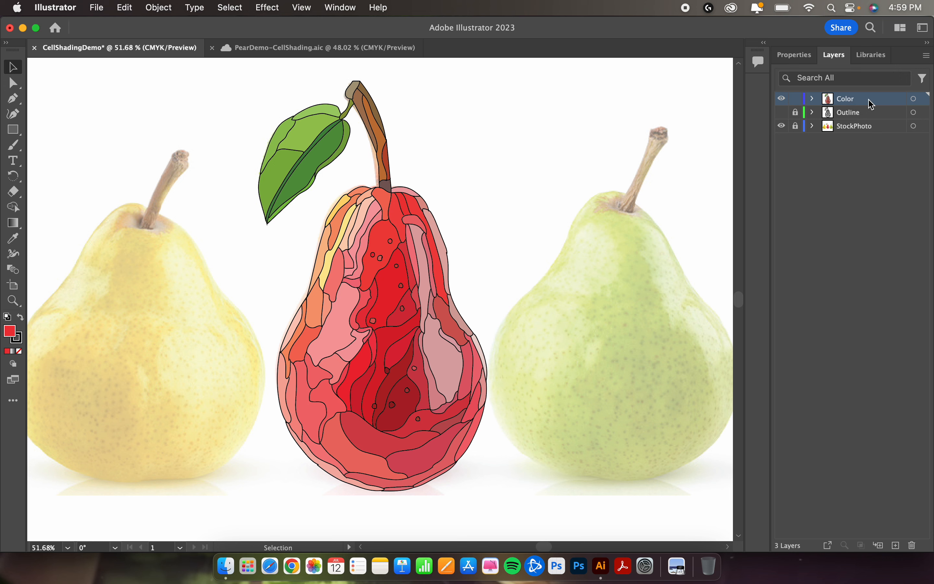
Step: Duplicate the Color layer and rename the copy as Final
left_click(928, 58)
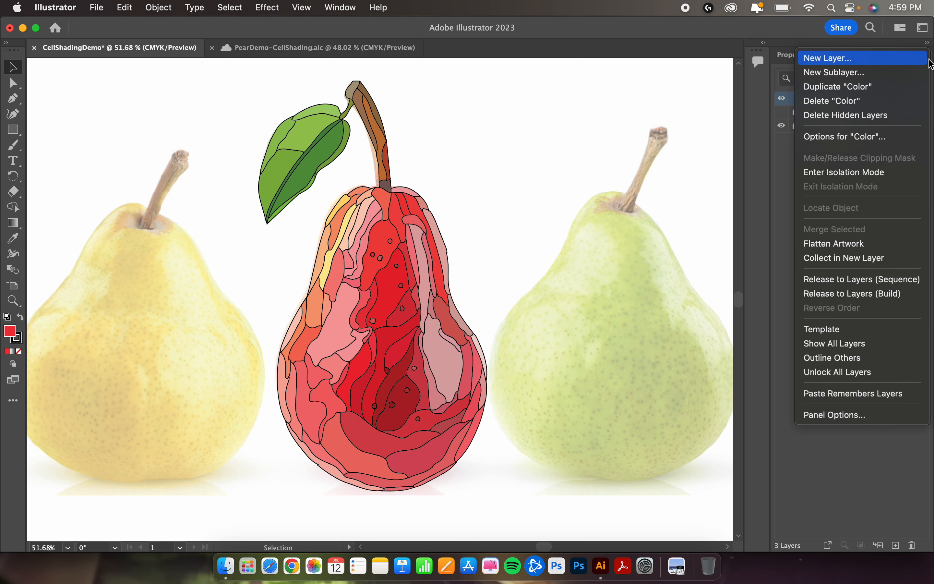
left_click(899, 88)
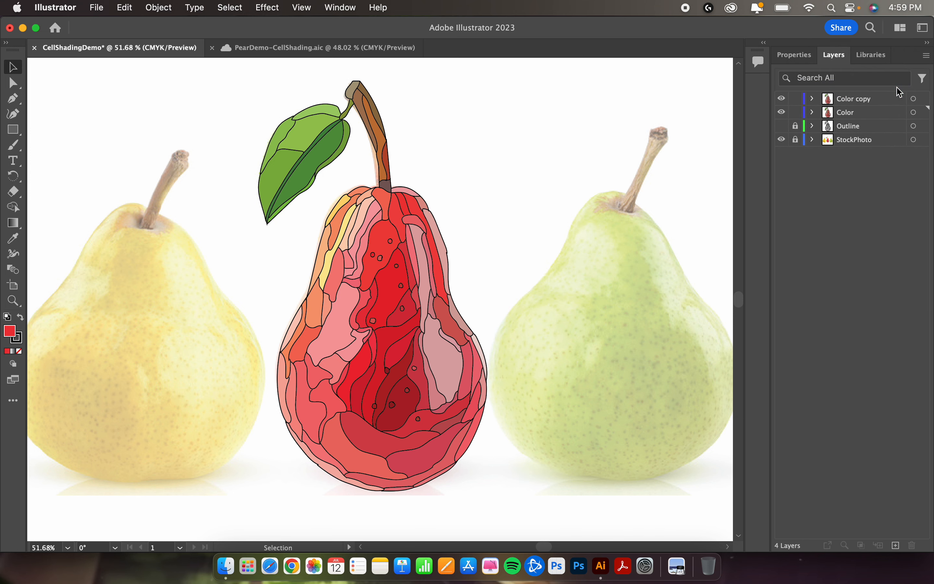
double_click(847, 101)
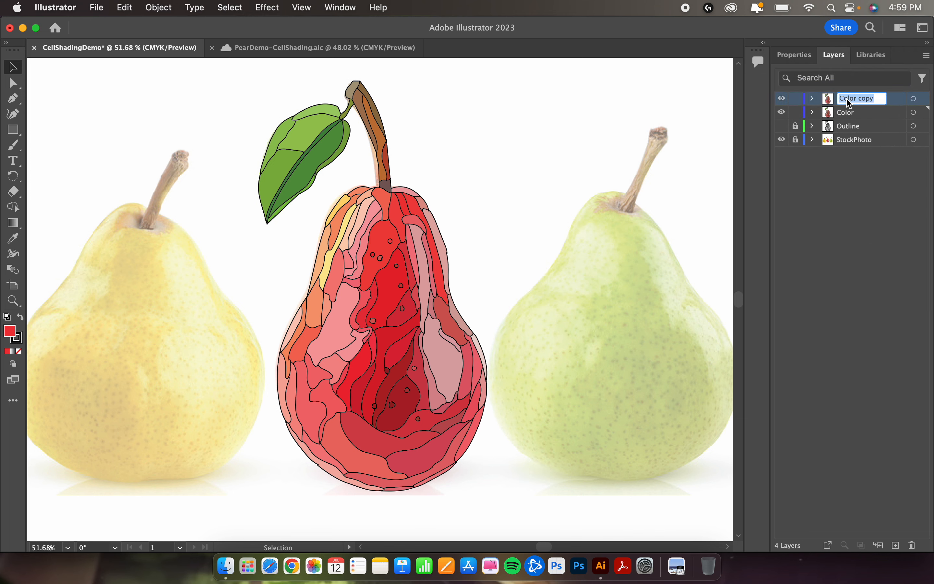
type("Final")
key("Return")
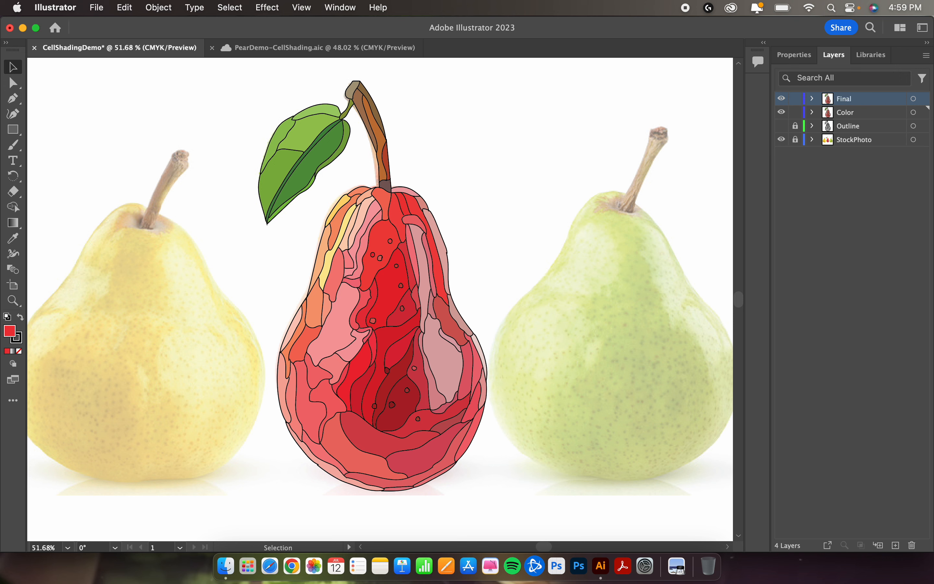
Step: Lock and hide the Color layer, and set the stroke of all artwork on the Final layer to None
left_click(796, 115)
key("super+a")
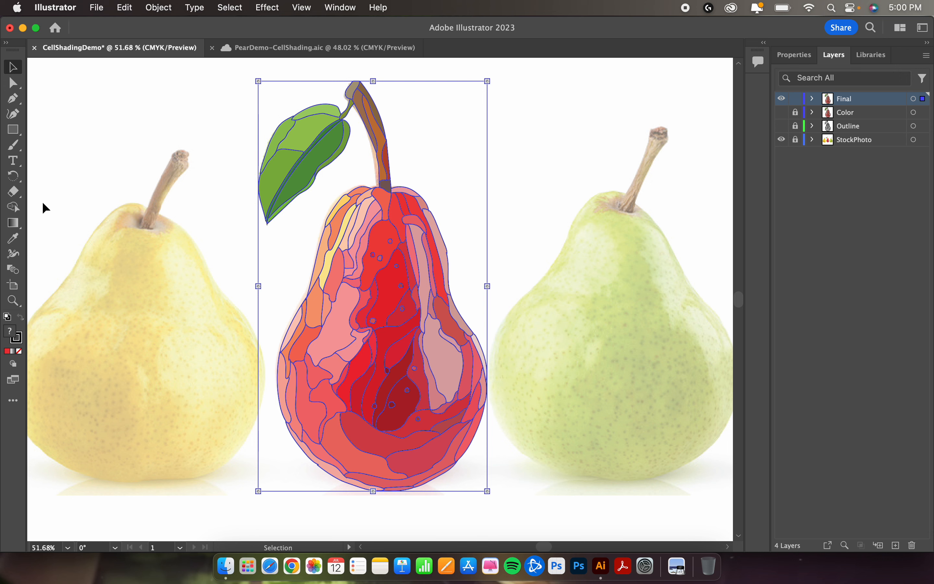
left_click(20, 342)
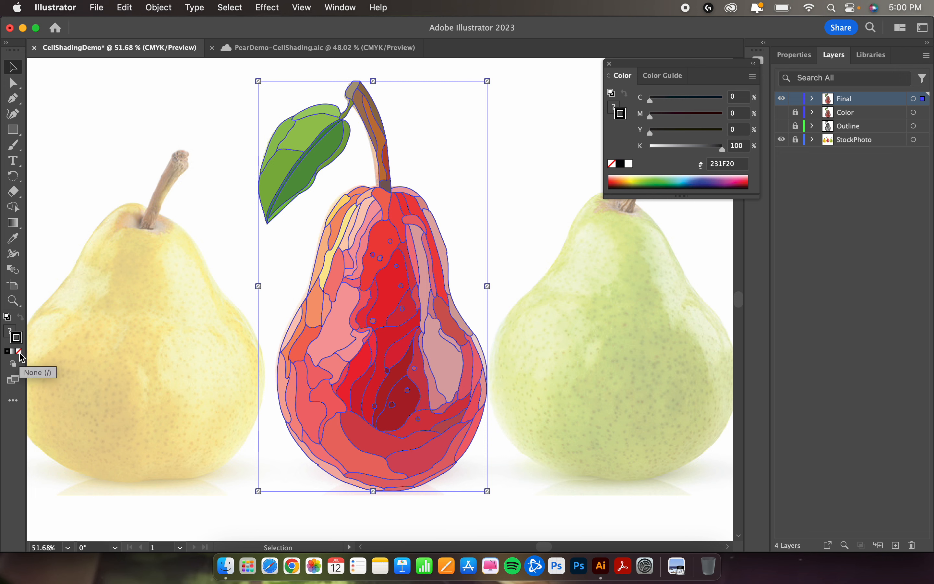
left_click(20, 352)
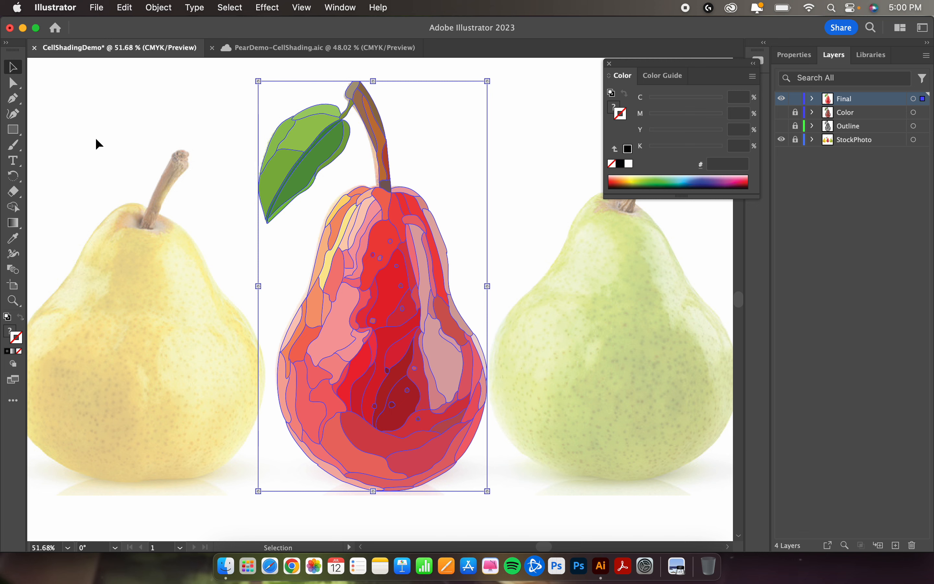
left_click(90, 118)
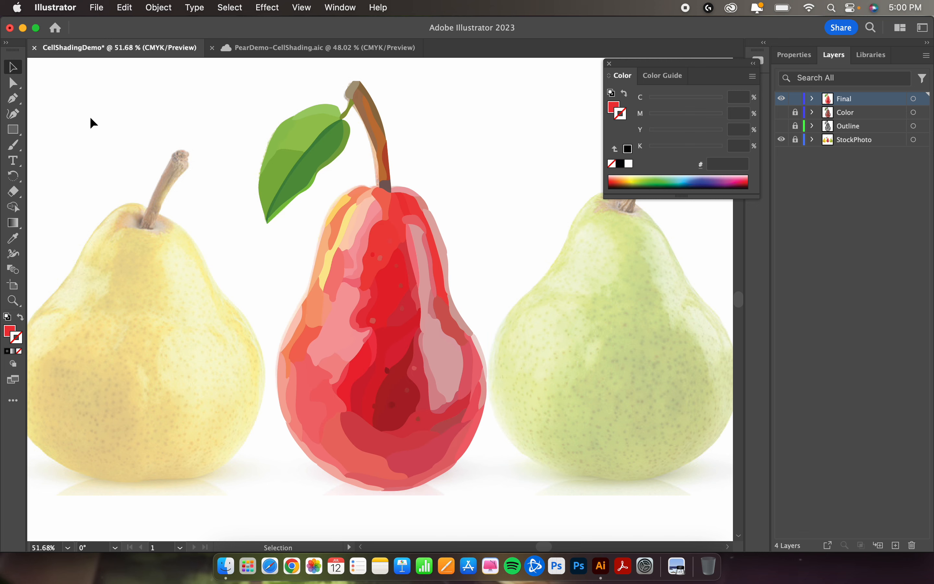
Step: Examine the strokeless pear on the Final layer, both its color regions up close and the whole composition
scroll(514, 340, "up", 10)
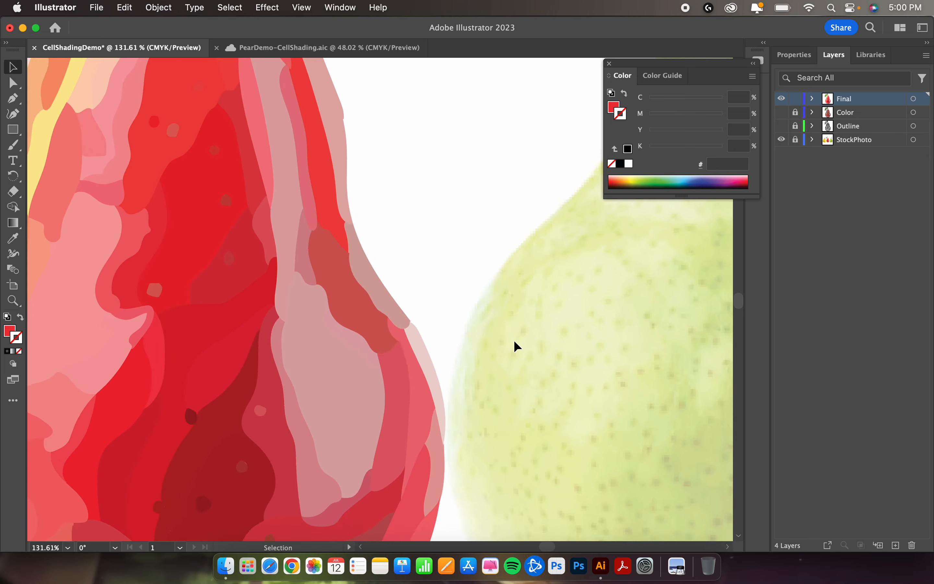
scroll(514, 314, "left", 10)
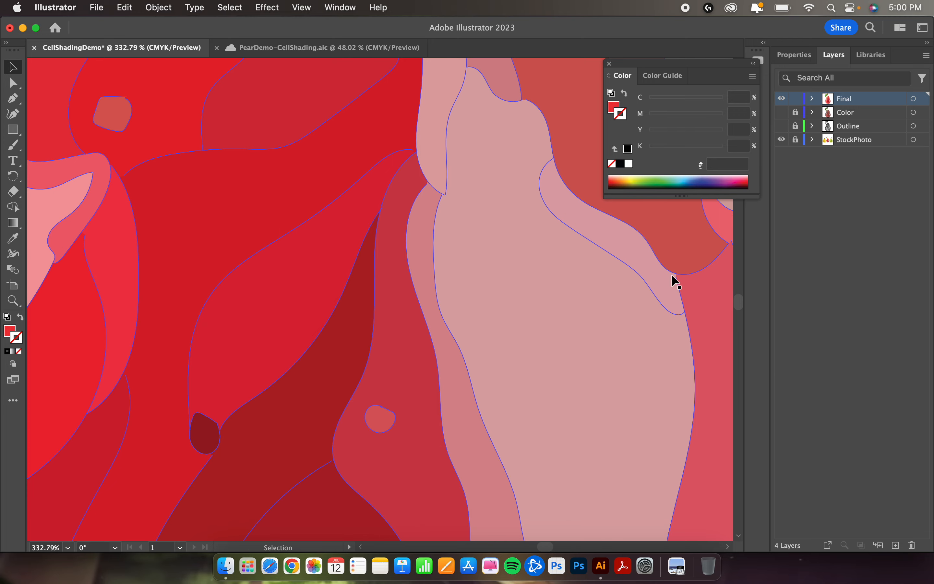
scroll(671, 275, "up", 10)
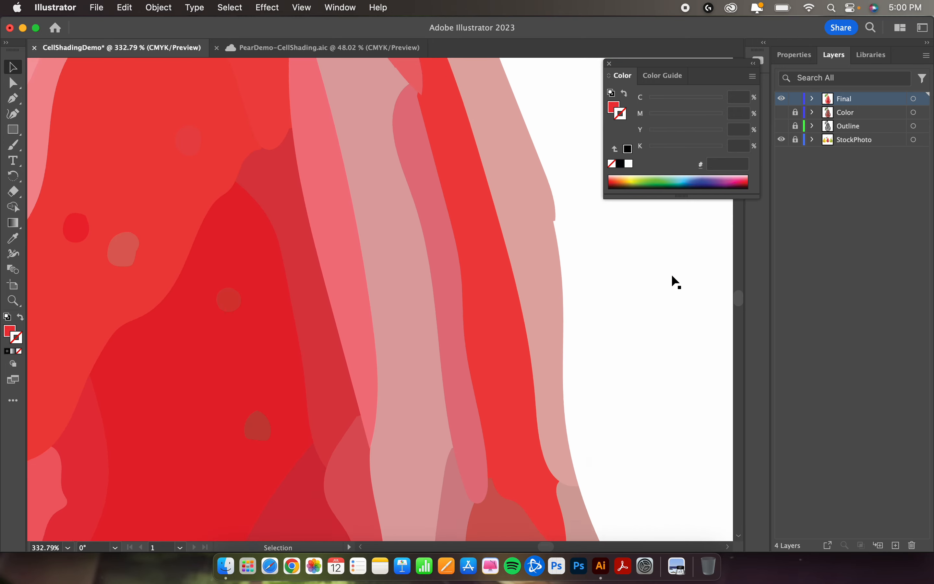
scroll(671, 274, "up", 5)
key("super+minus")
key("super+minus")
key("super+minus")
key("super+minus")
key("super+minus")
key("super+minus")
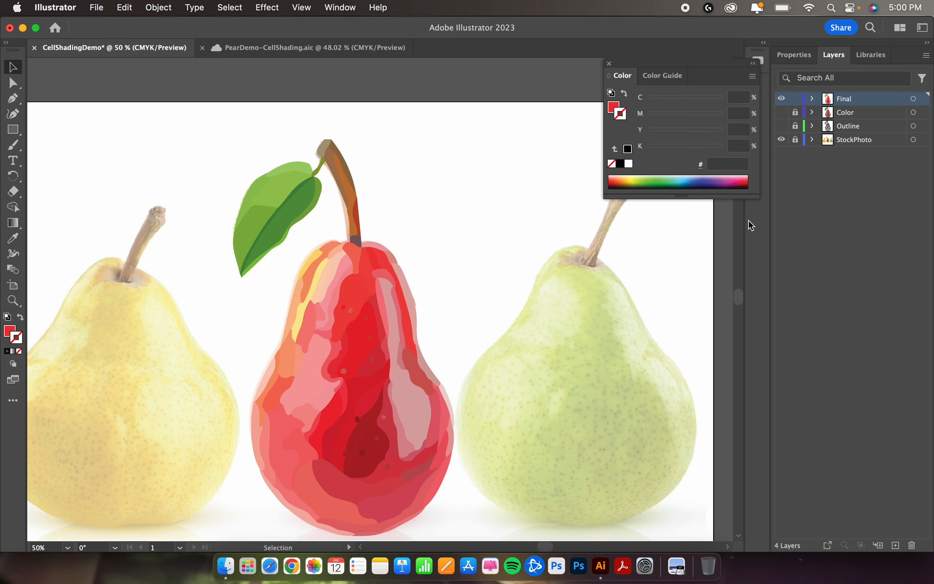
scroll(483, 365, "down", 3)
scroll(482, 365, "left", 1)
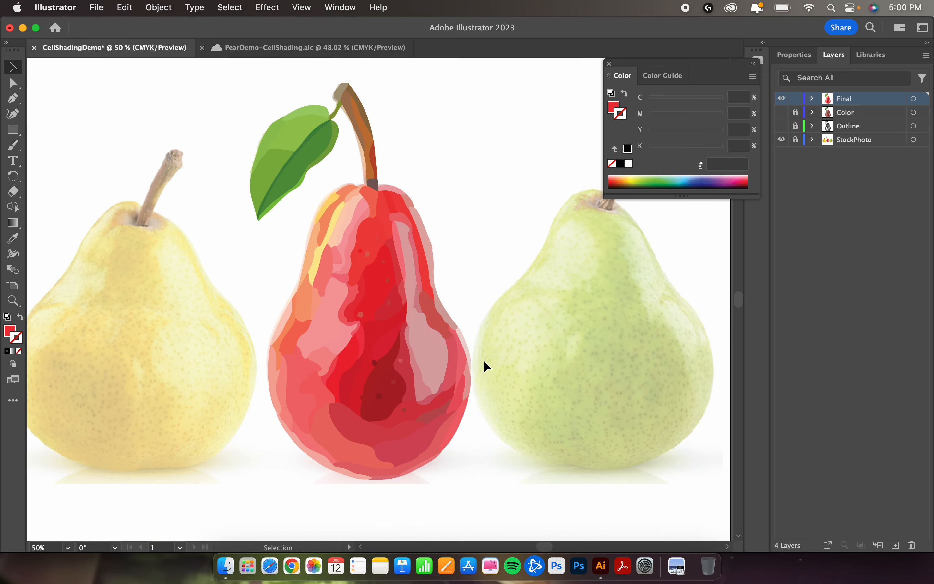
key("super+minus")
key("super+minus")
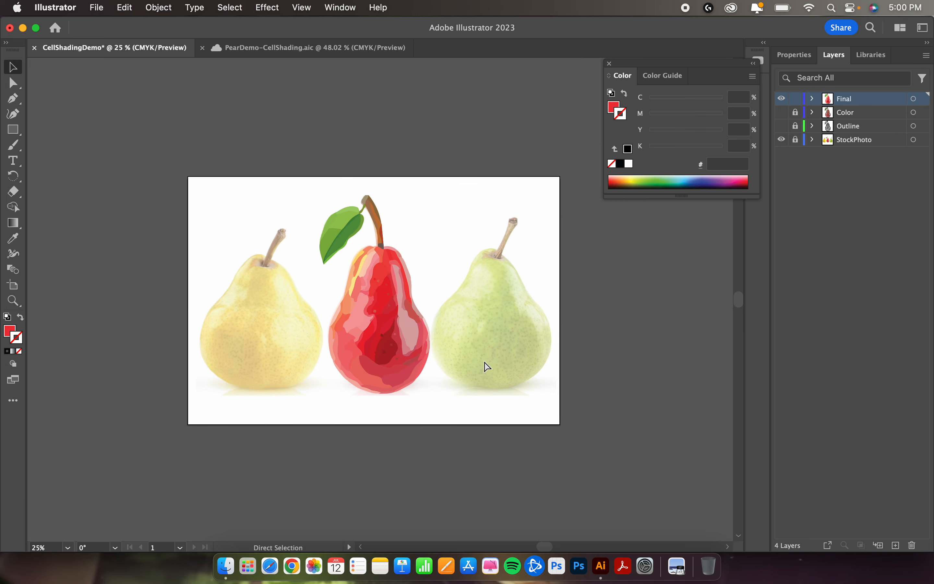
key("super+plus")
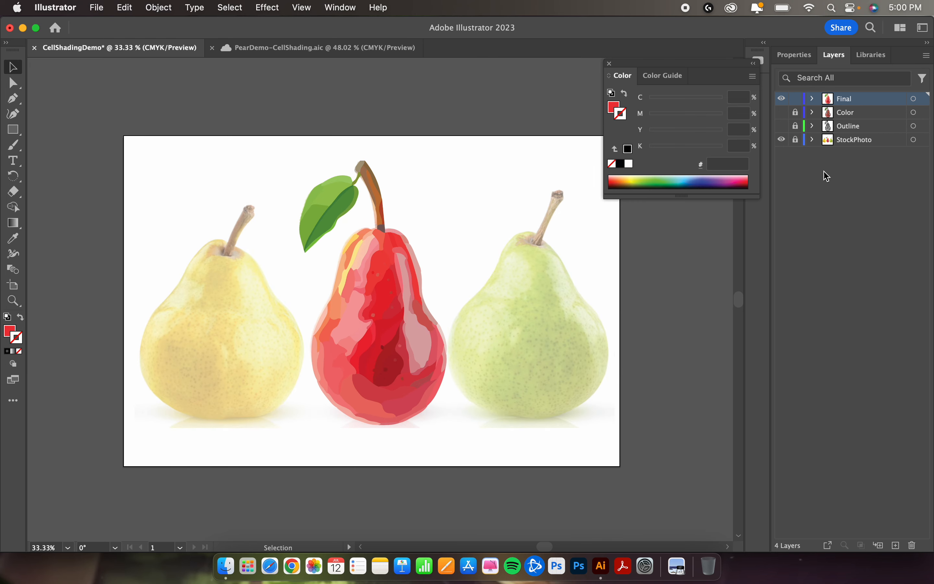
Step: Hide the StockPhoto layer, lock the Final layer, and close the color settings
left_click(781, 141)
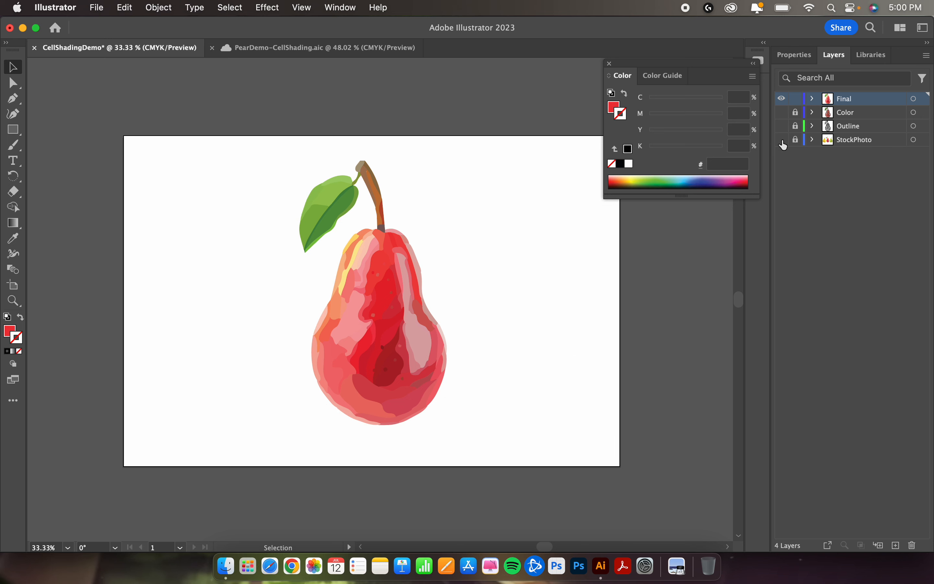
left_click(797, 100)
left_click(610, 64)
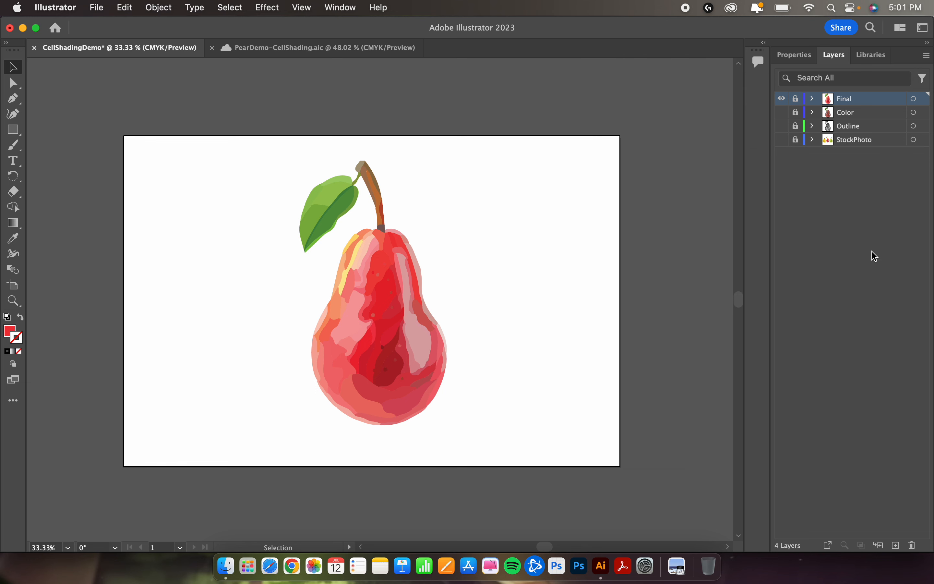
Step: Create a new layer named Background and move it below the StockPhoto layer
left_click(898, 547)
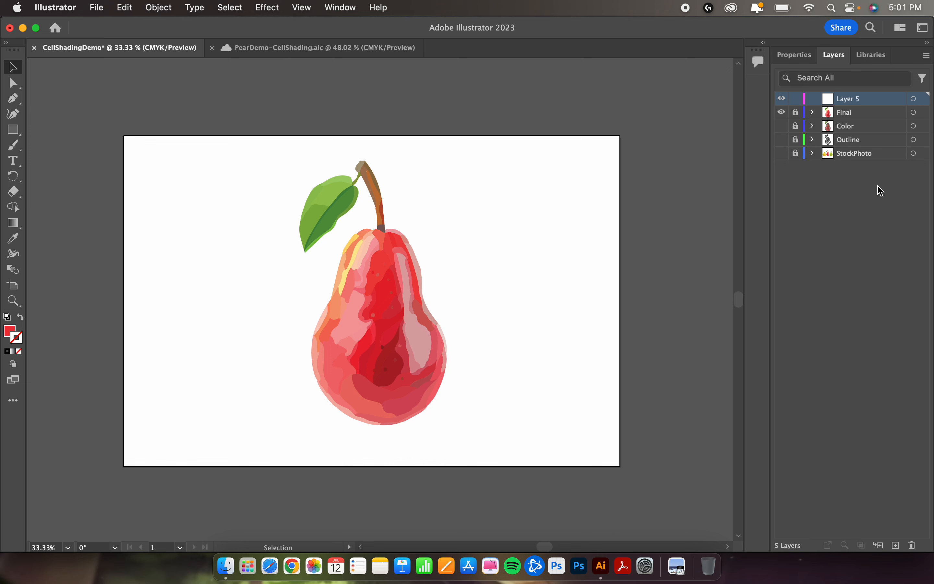
double_click(848, 101)
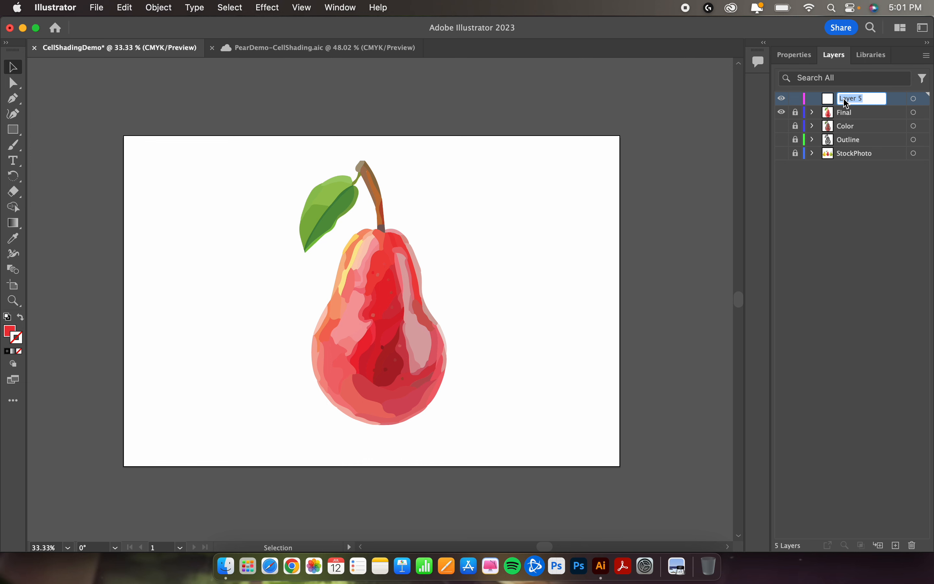
type("Background")
key("Return")
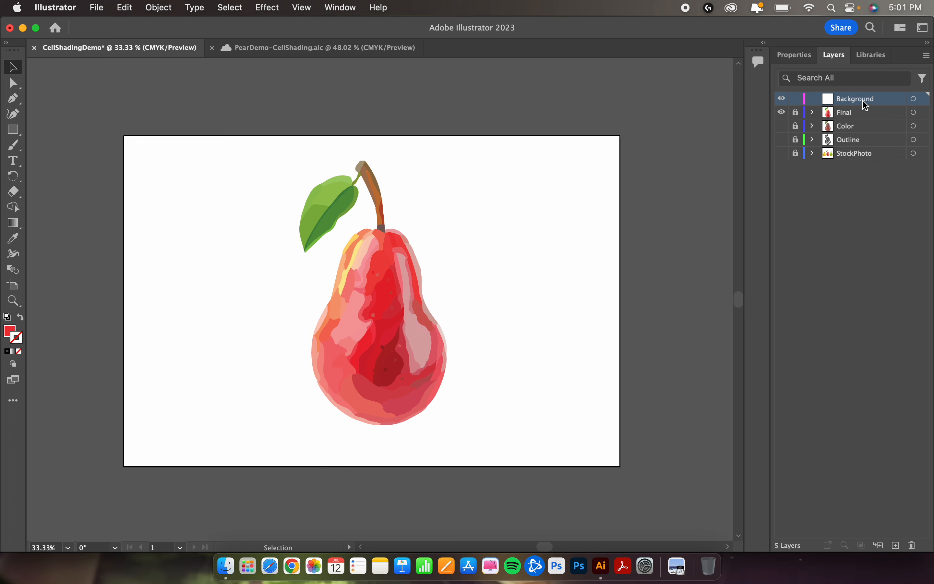
left_click_drag(861, 101, 859, 160)
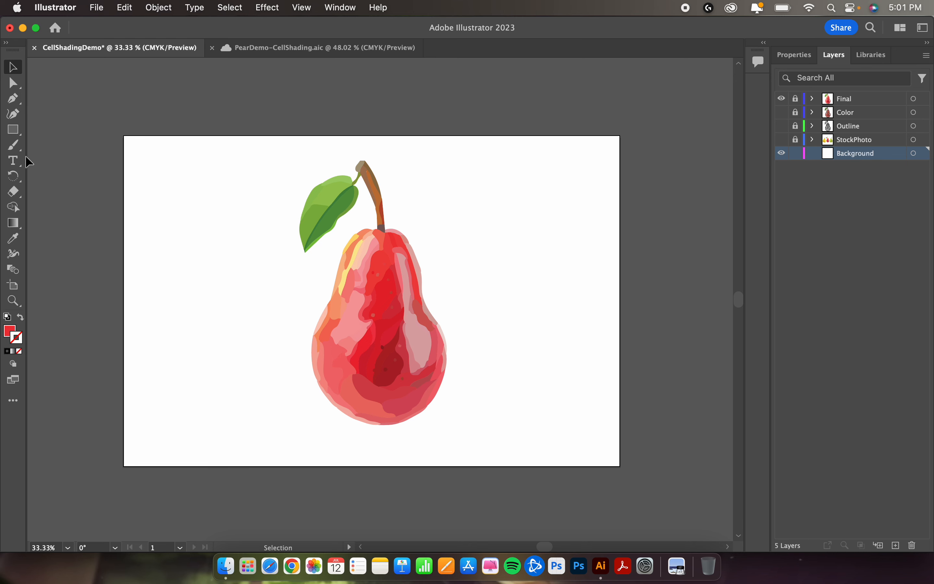
Step: Activate the Rectangle tool and set the fill color to blue 3267C6, keeping the stroke at None
left_click(22, 138)
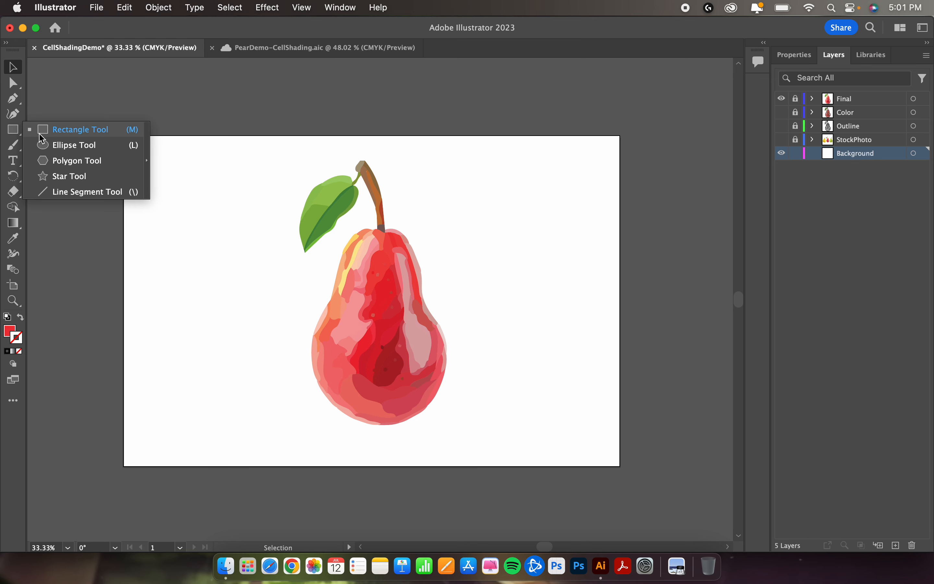
left_click(62, 130)
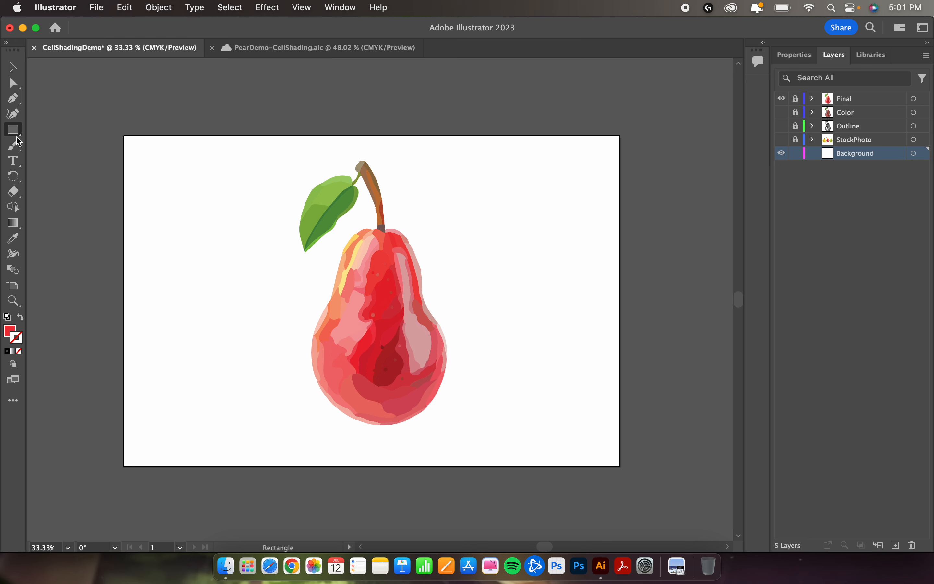
left_click(21, 136)
left_click(65, 133)
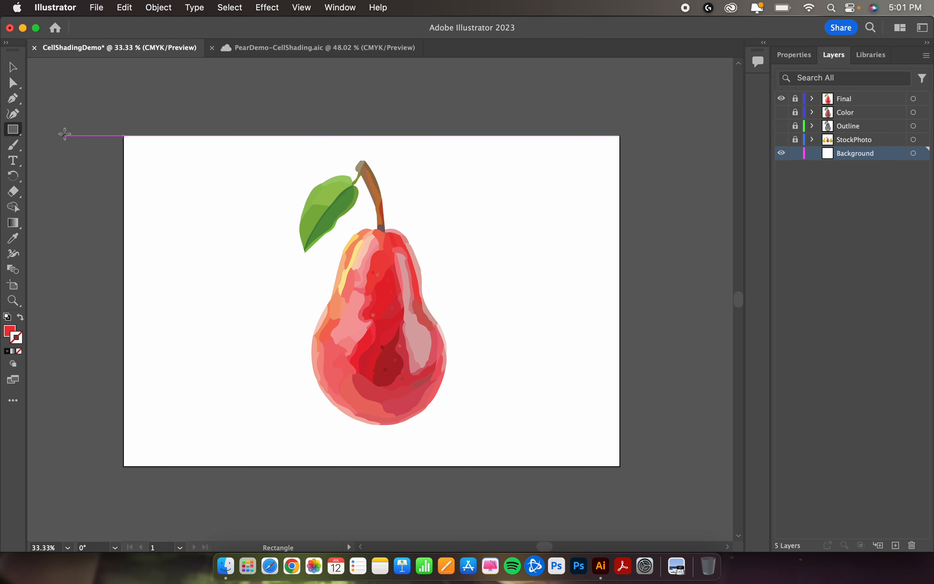
left_click(11, 330)
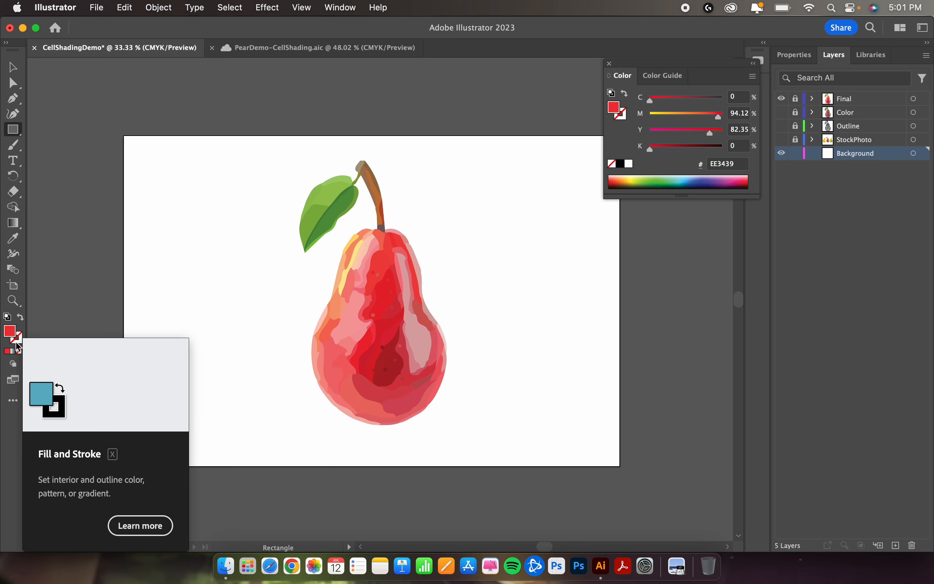
left_click(18, 345)
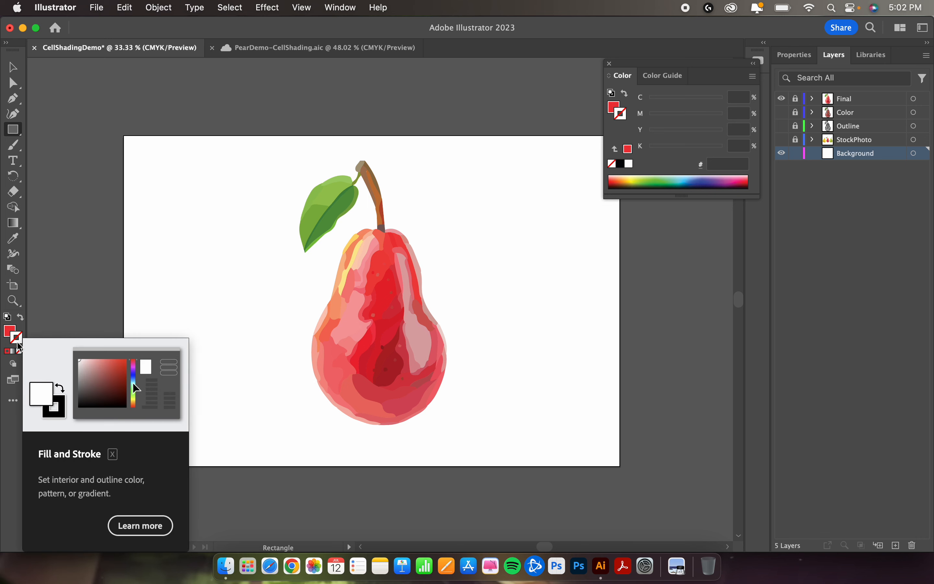
left_click(9, 331)
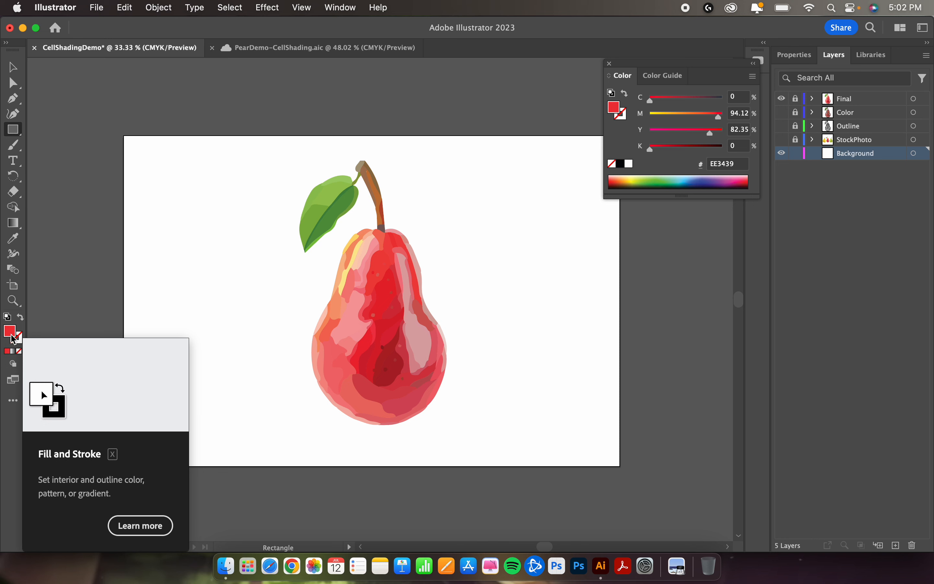
double_click(10, 331)
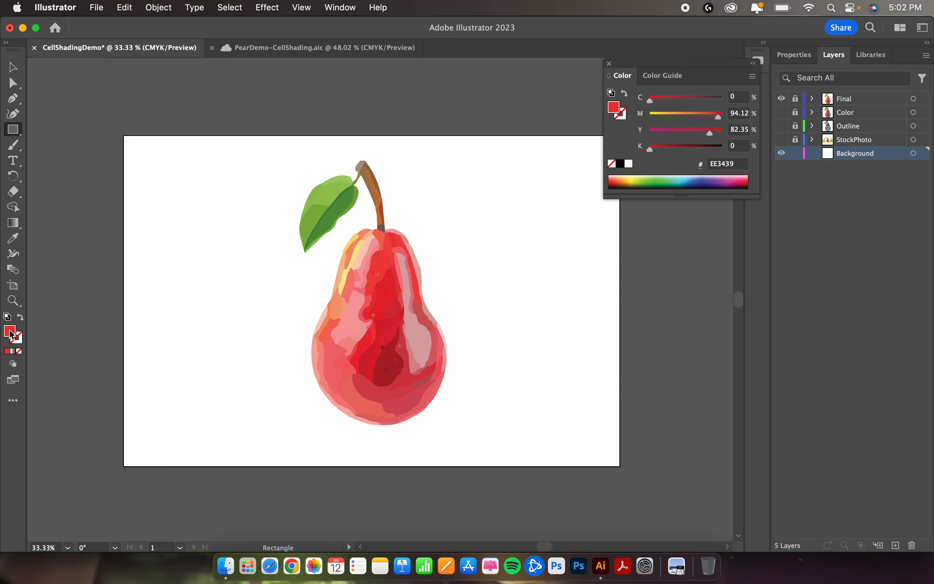
type("3267C6")
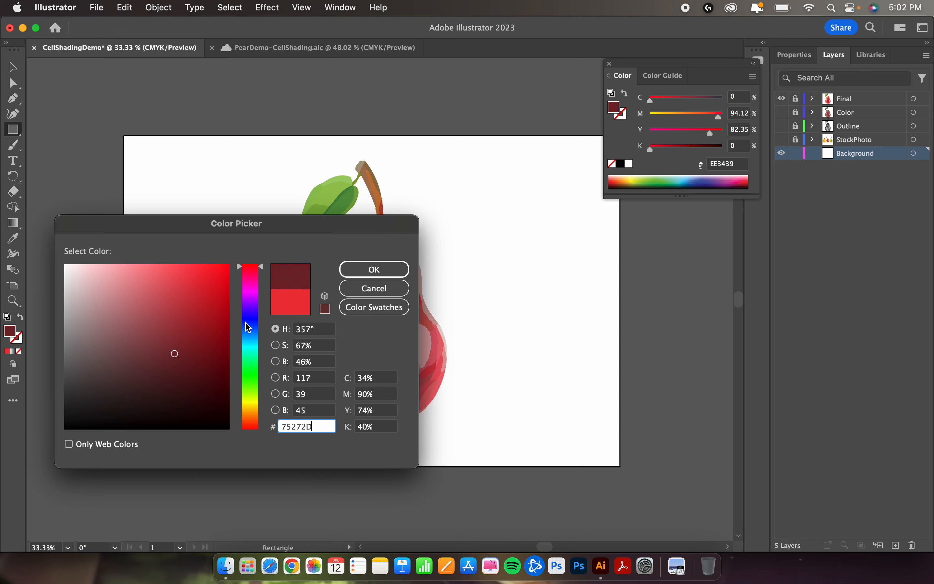
left_click(354, 270)
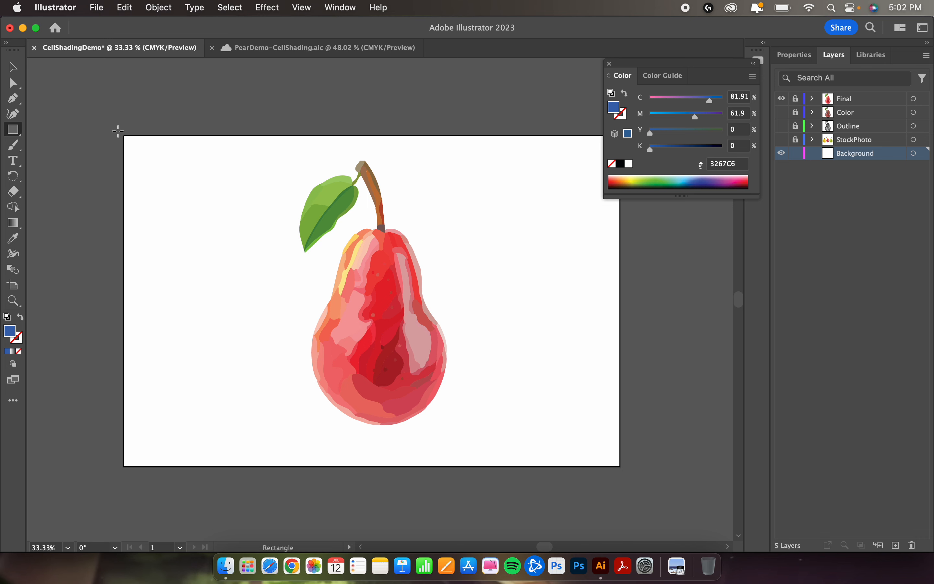
Step: Draw a rectangle about 18.49 by 12.4 in on the Background layer, extending slightly past the artboard on every side
left_click_drag(118, 132, 627, 472)
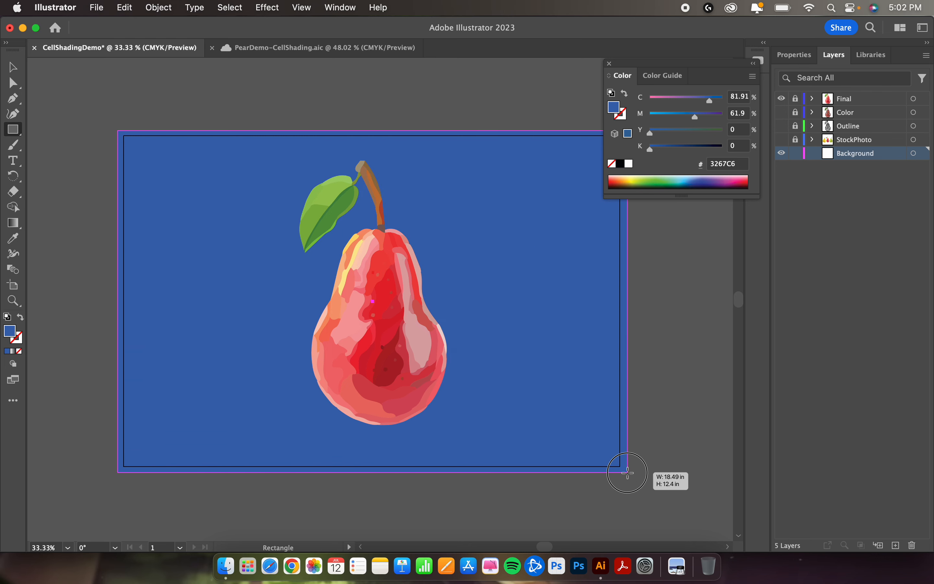
left_click_drag(627, 472, 627, 471)
scroll(687, 378, "right", 5)
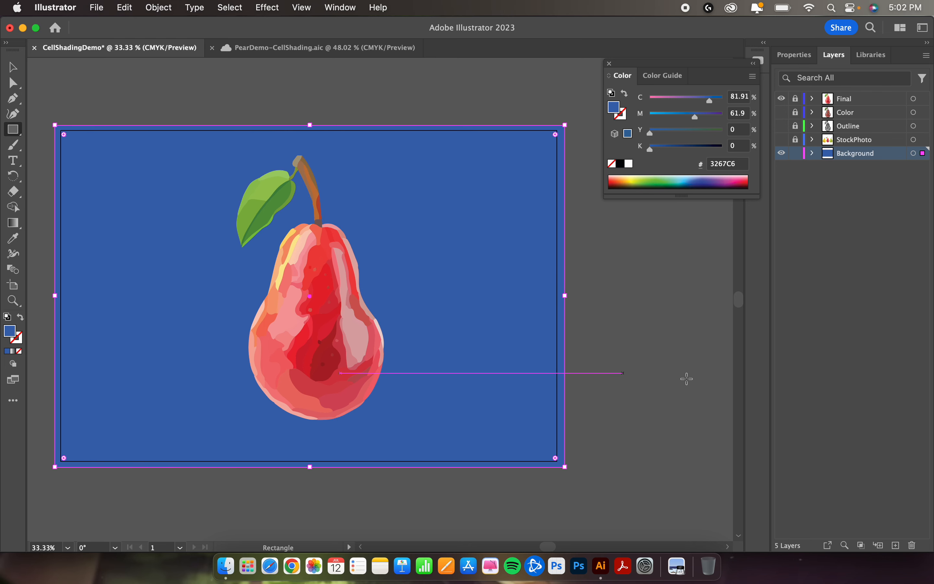
scroll(686, 379, "left", 3)
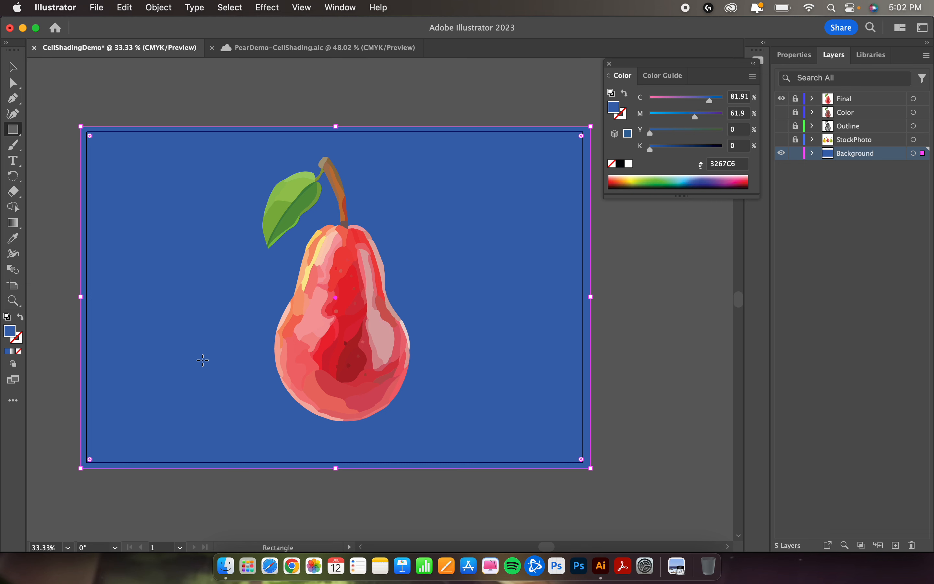
Step: Change the background rectangle's fill to a gradient and set its type to Freeform Gradient
left_click(15, 355)
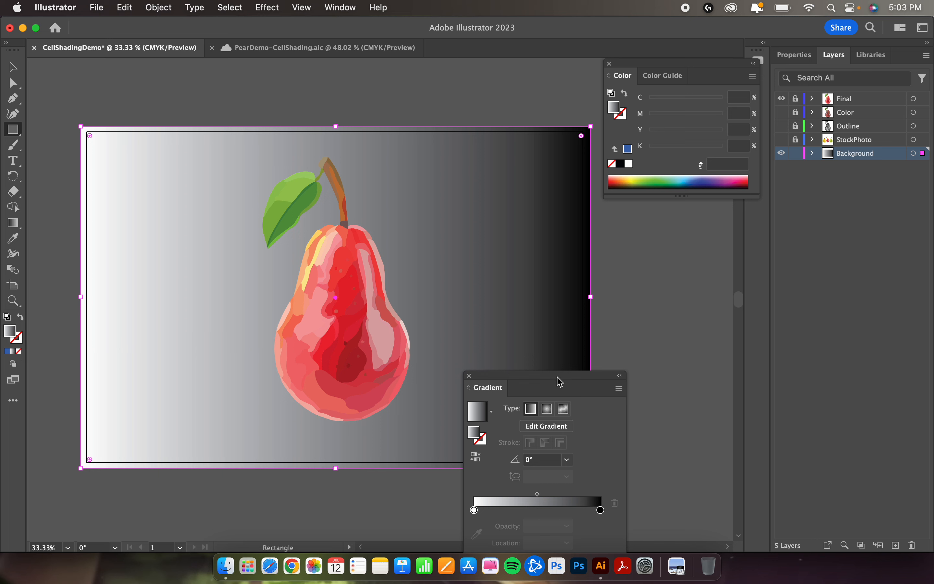
left_click_drag(557, 377, 677, 225)
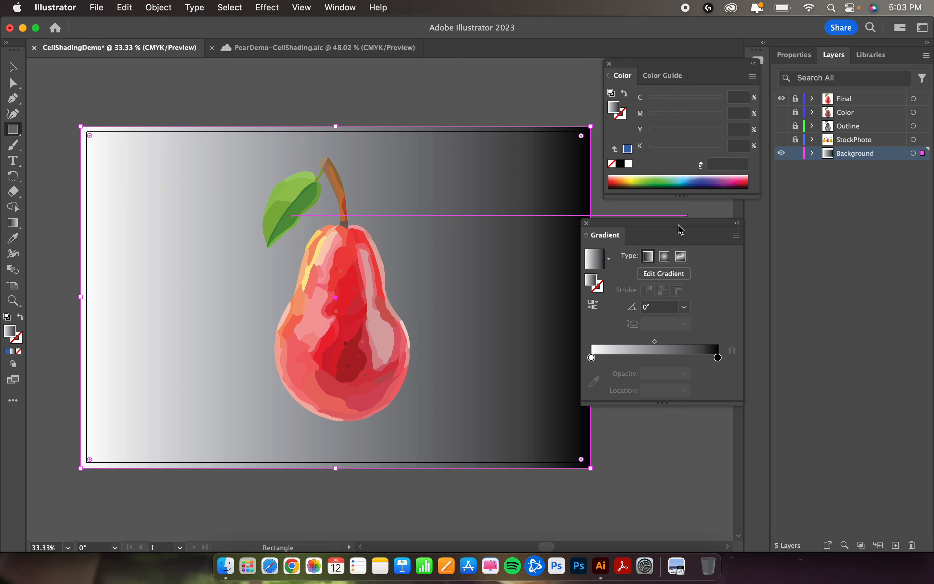
left_click(802, 61)
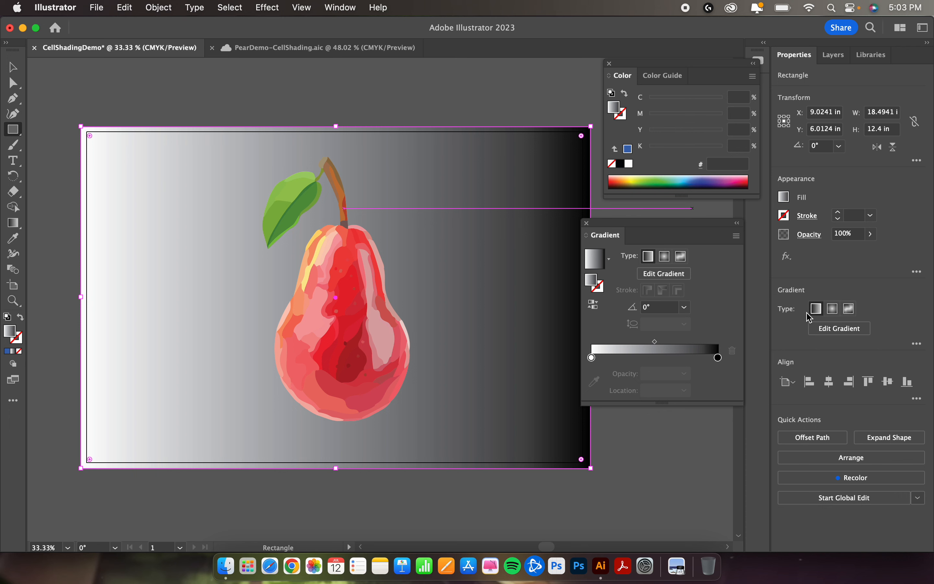
left_click(850, 308)
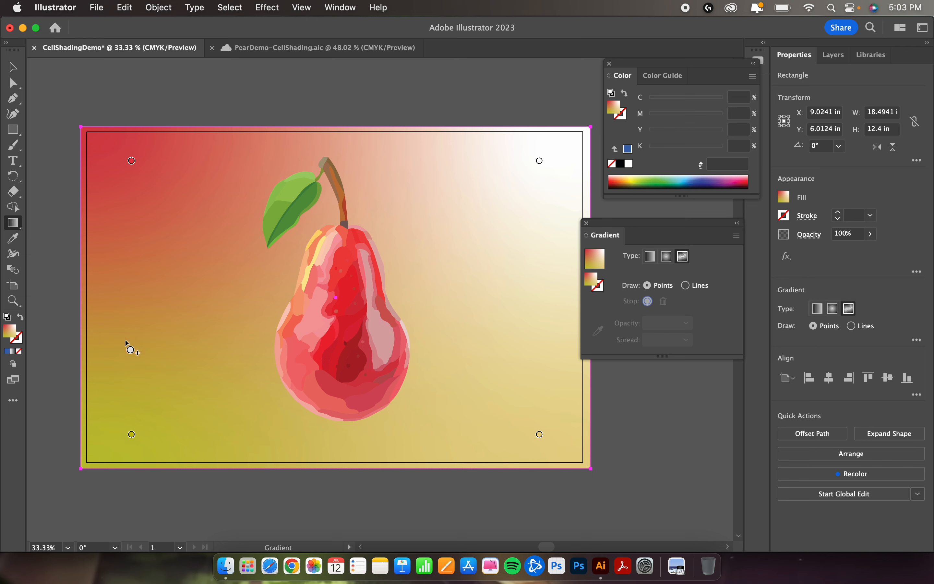
Step: Recolor the rectangle's upper-left freeform gradient point to dark navy blue
double_click(132, 162)
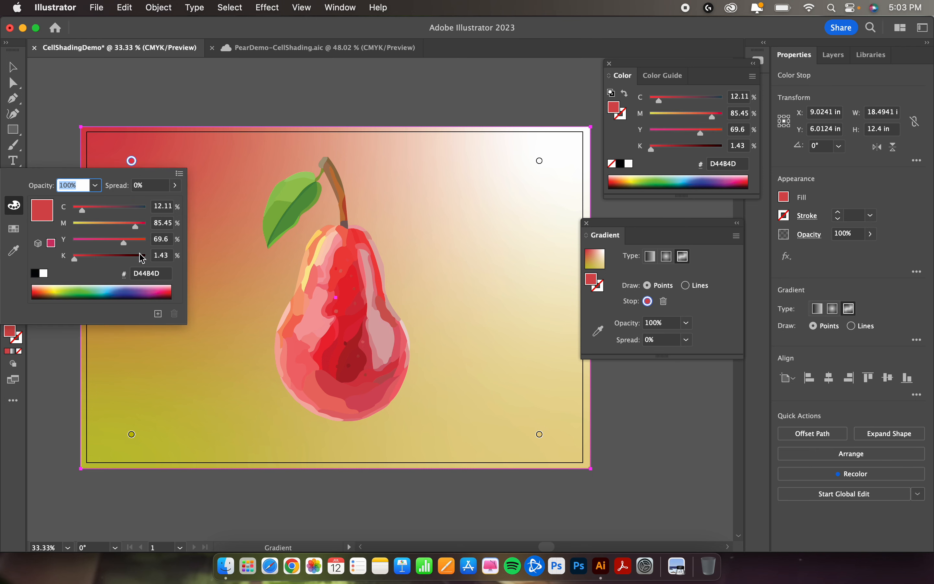
left_click(162, 292)
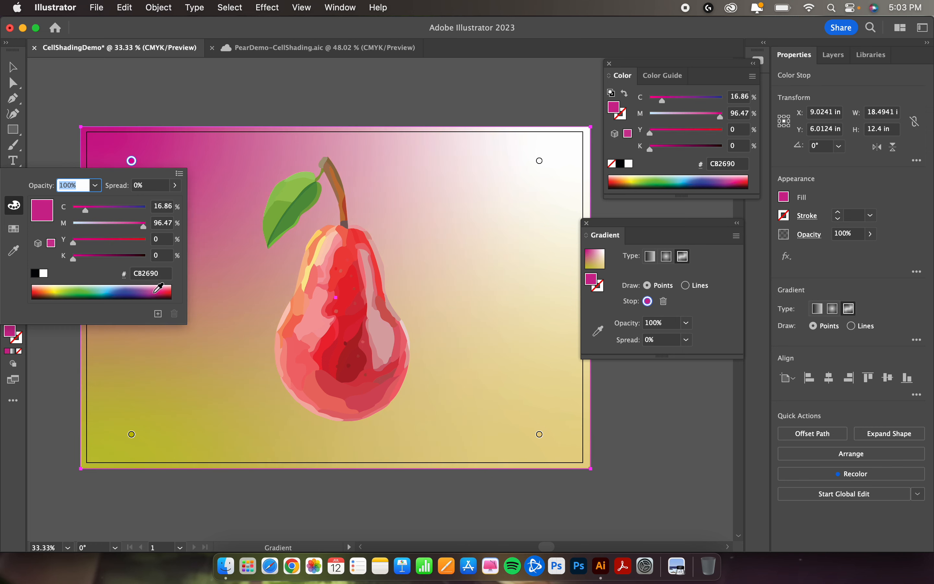
left_click(124, 293)
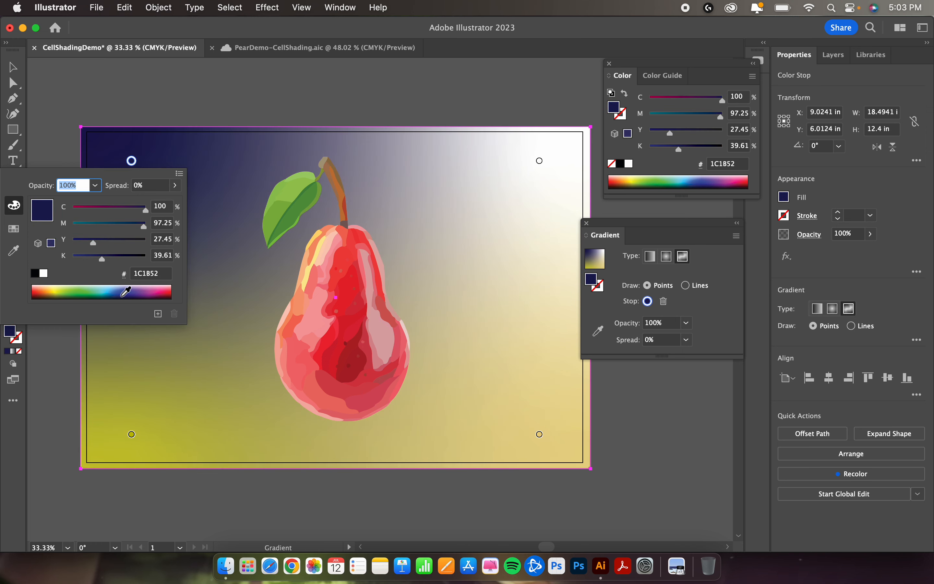
left_click(134, 162)
Step: Move the navy gradient point to the middle of the pear's body
mouse_move(132, 170)
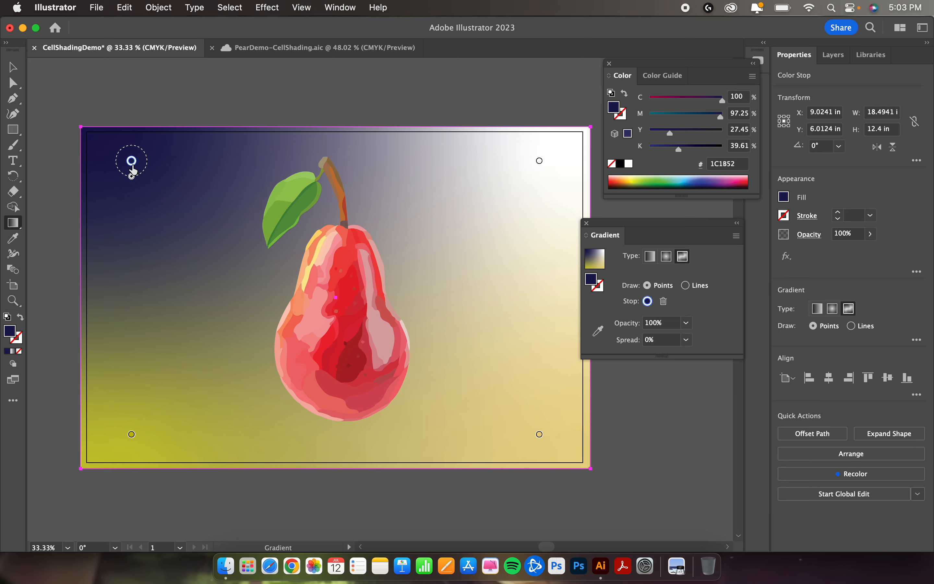
left_click_drag(132, 169, 351, 334)
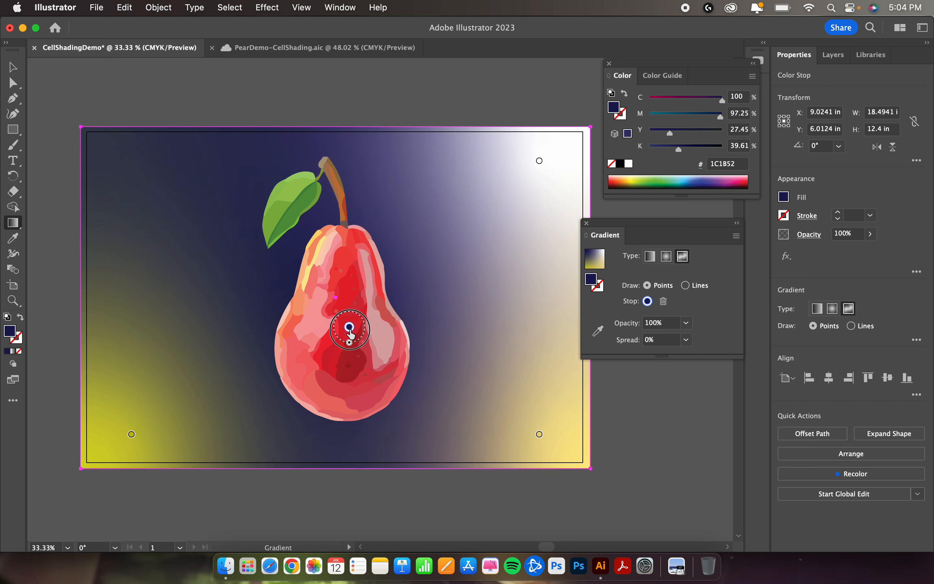
mouse_move(349, 329)
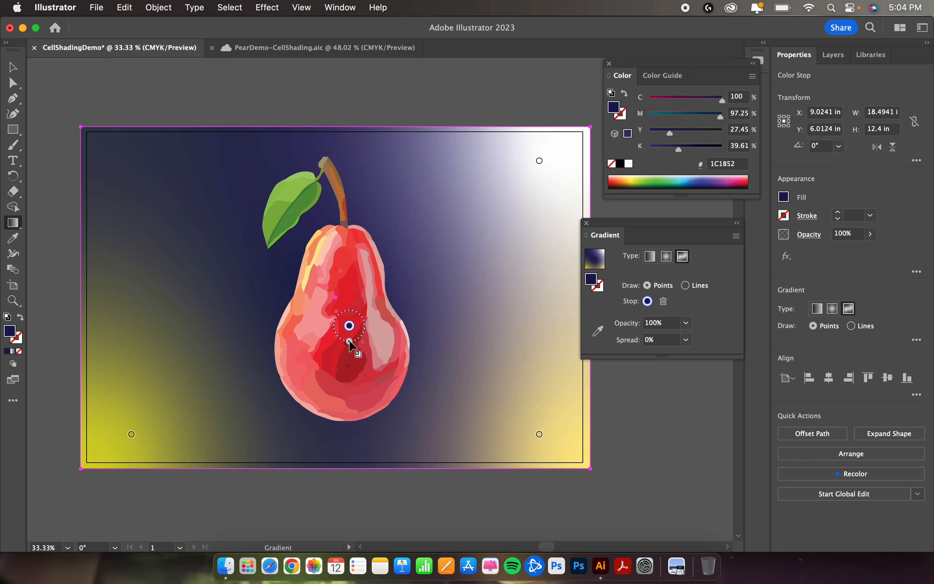
left_click_drag(350, 345, 370, 320)
Step: Reposition the other gradient points around the pear: yellow-green beside its left, white just above the stem, and tan beside its right
left_click_drag(131, 434, 190, 256)
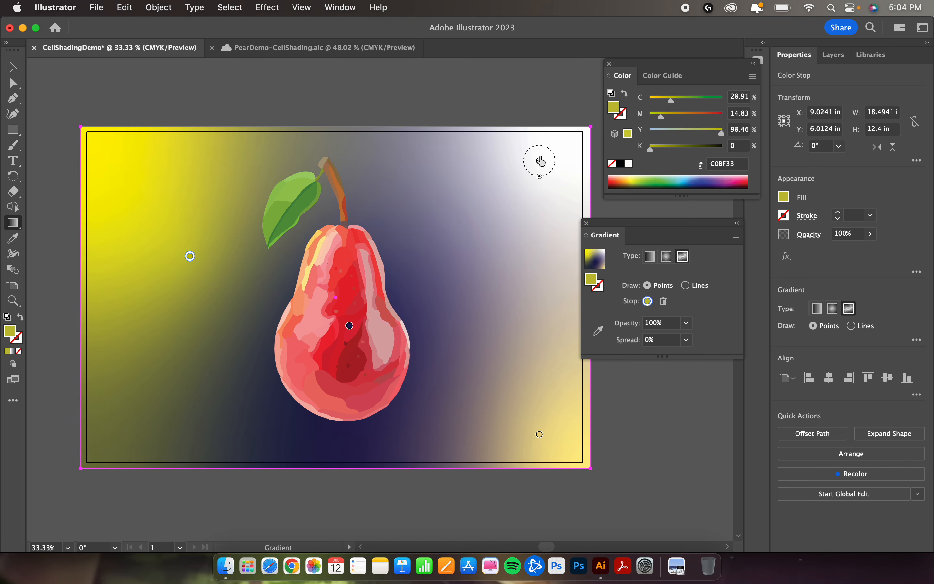
left_click_drag(540, 160, 476, 266)
left_click(539, 434)
left_click_drag(541, 441, 478, 330)
left_click_drag(477, 266, 336, 154)
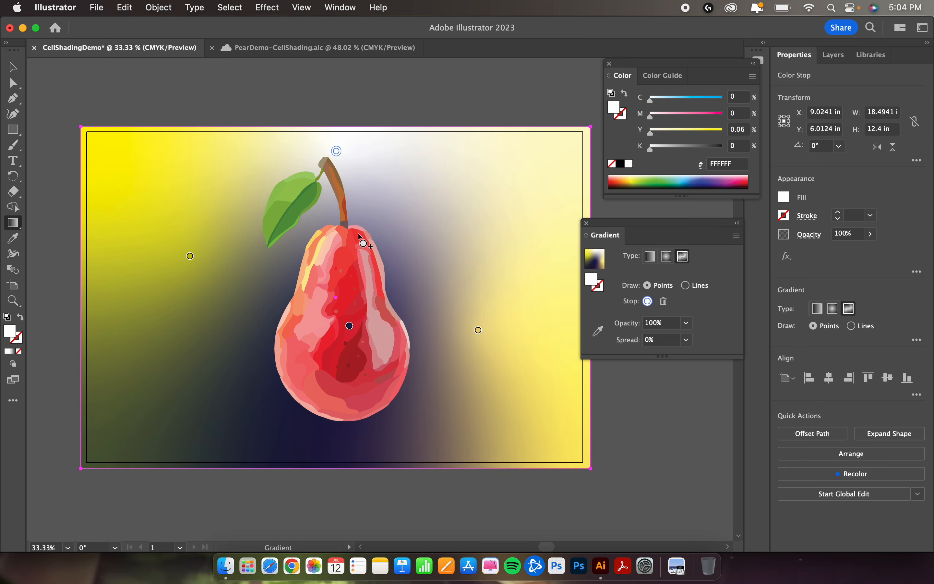
left_click_drag(189, 256, 189, 310)
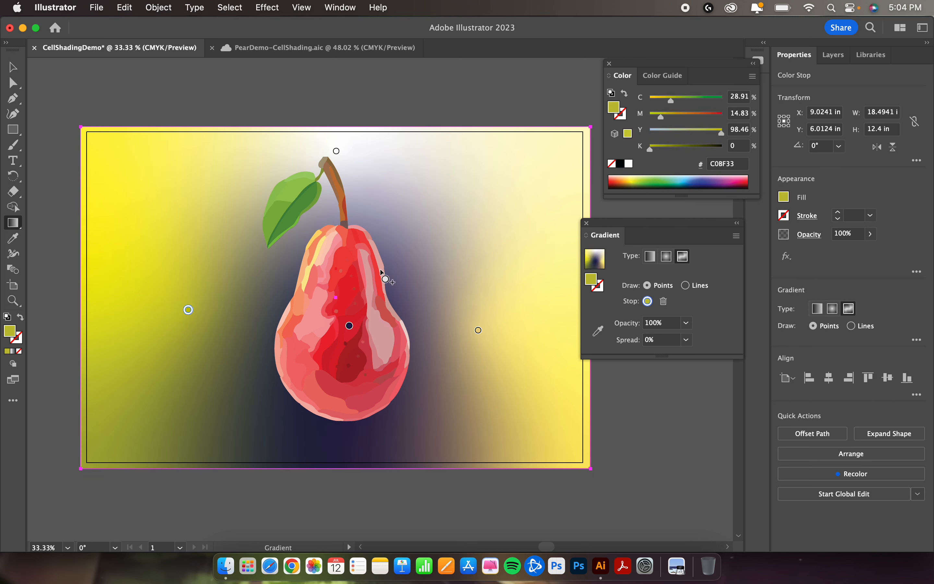
Step: Add gradient points near the rectangle's two lower corners, coloring the right one green 0BAA4B and the left one green 059447
left_click(150, 425)
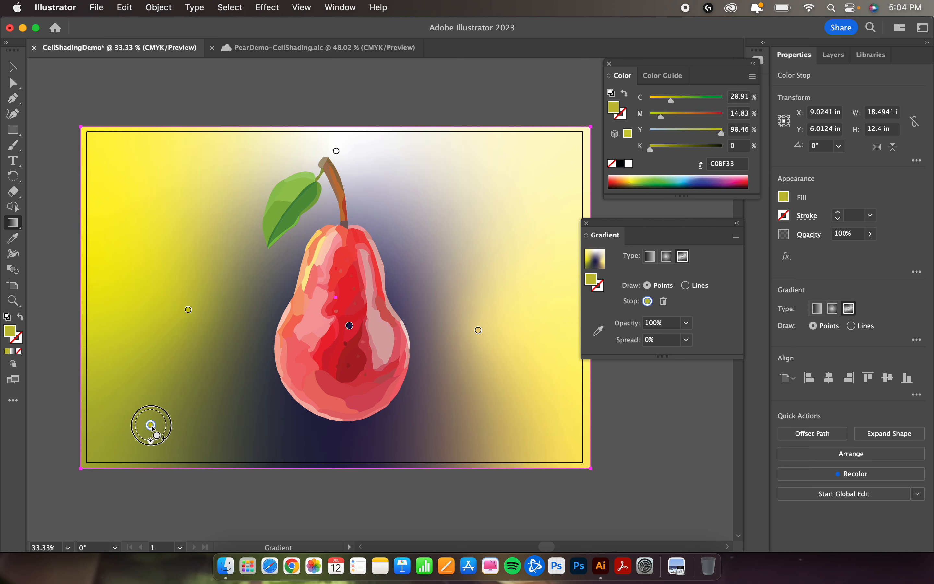
left_click(535, 413)
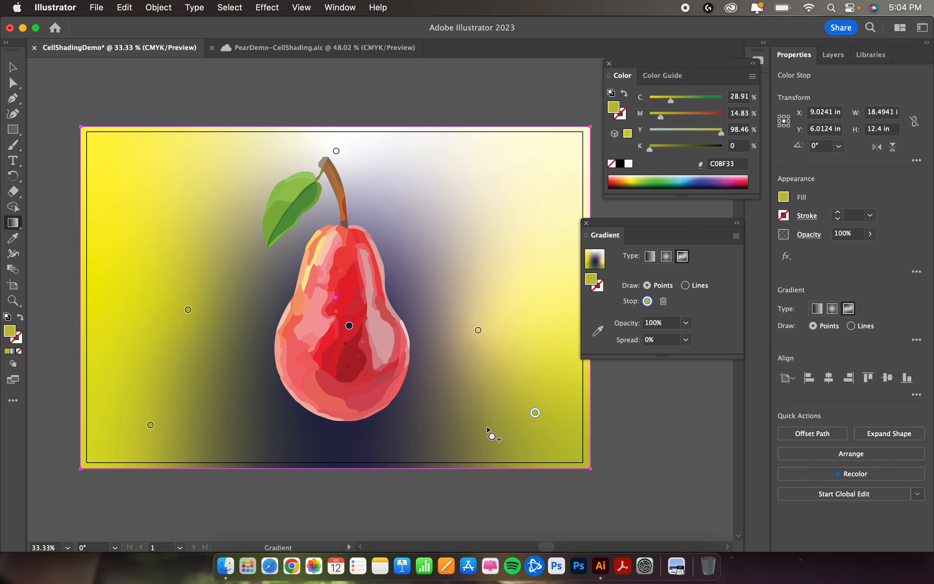
double_click(534, 413)
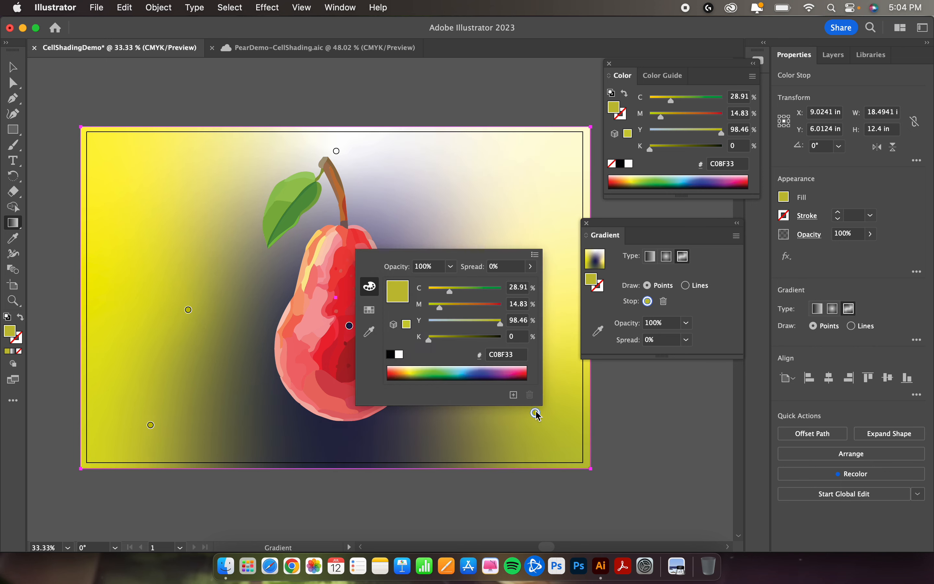
left_click(442, 369)
left_click(150, 424)
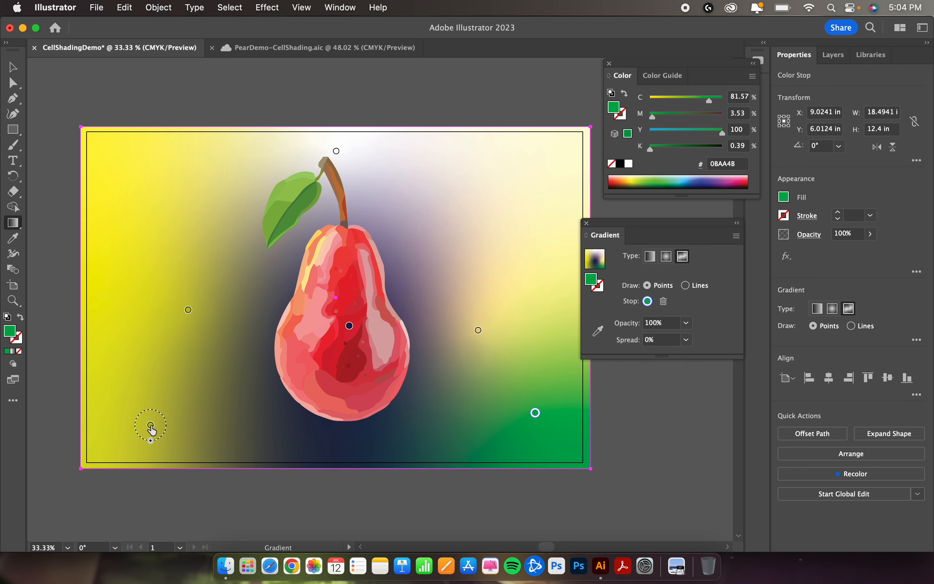
double_click(151, 424)
left_click(79, 385)
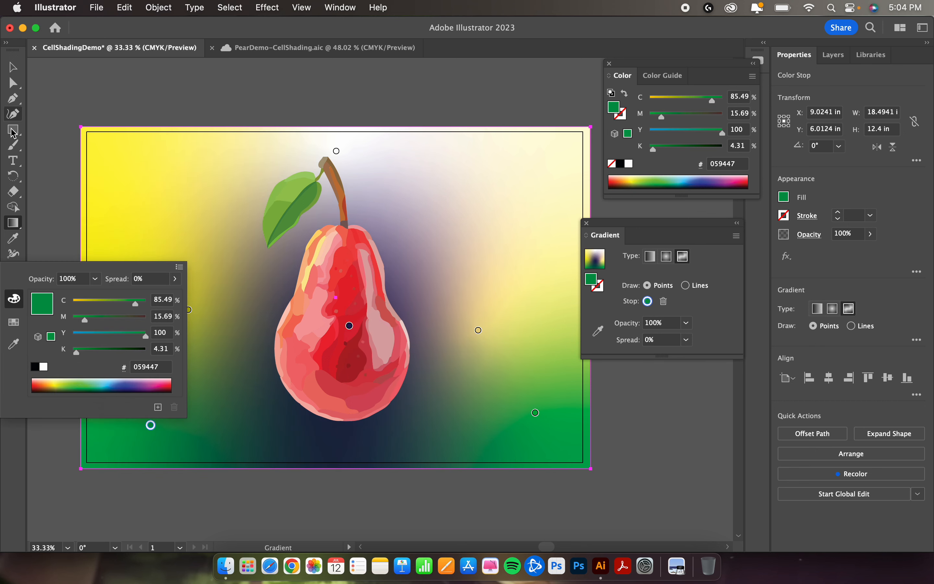
Step: Exit gradient editing and deselect the background rectangle to view the composition, and reselect it to reopen its gradient for editing
left_click(13, 69)
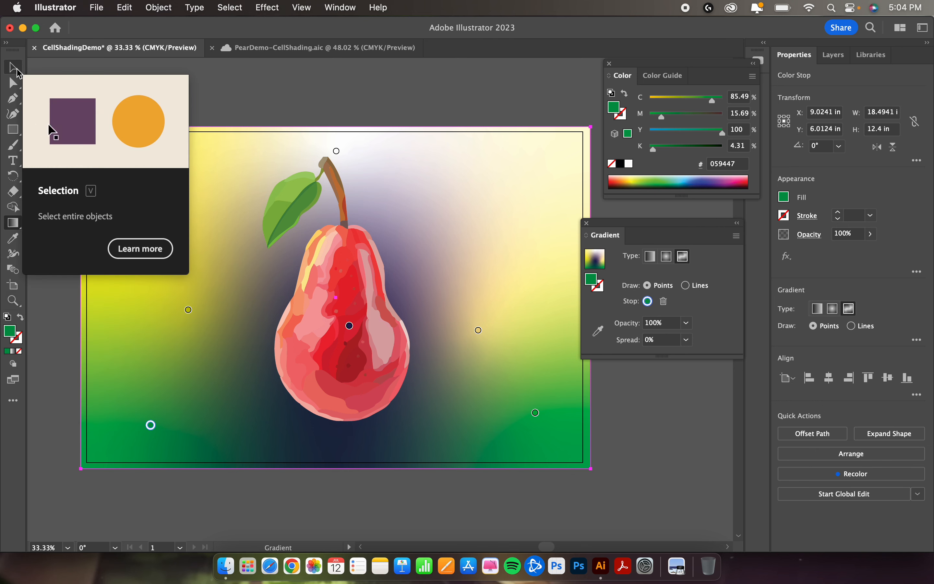
left_click(13, 69)
left_click(293, 91)
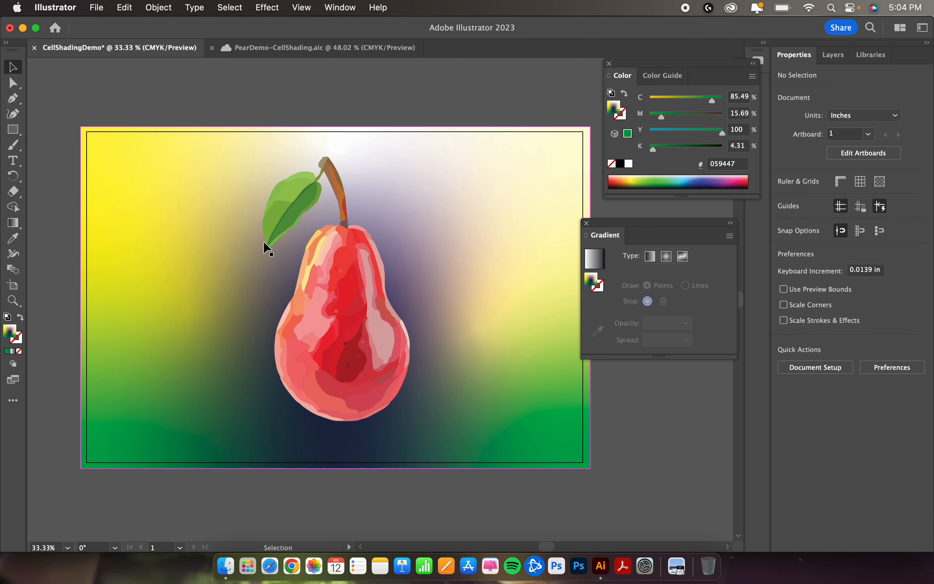
scroll(416, 288, "right", 3)
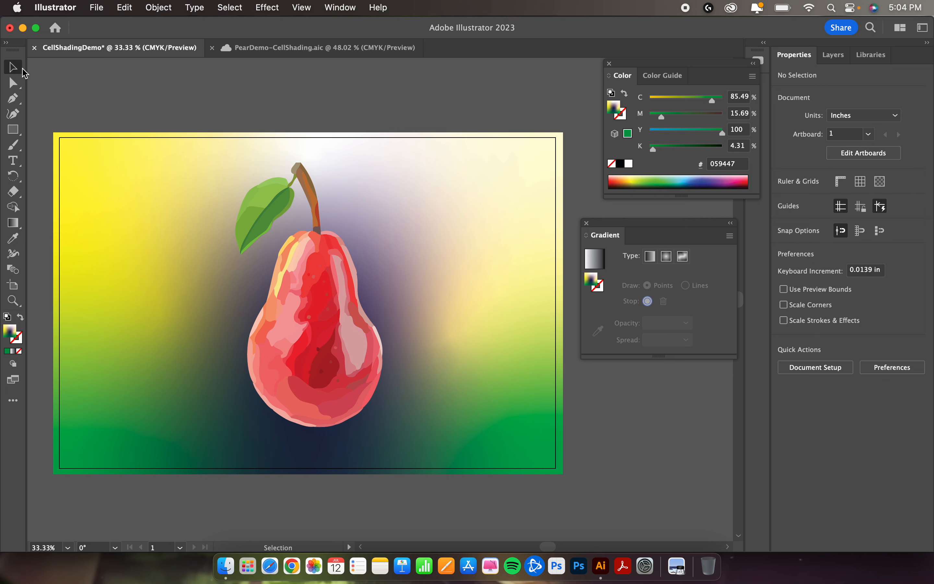
left_click(480, 197)
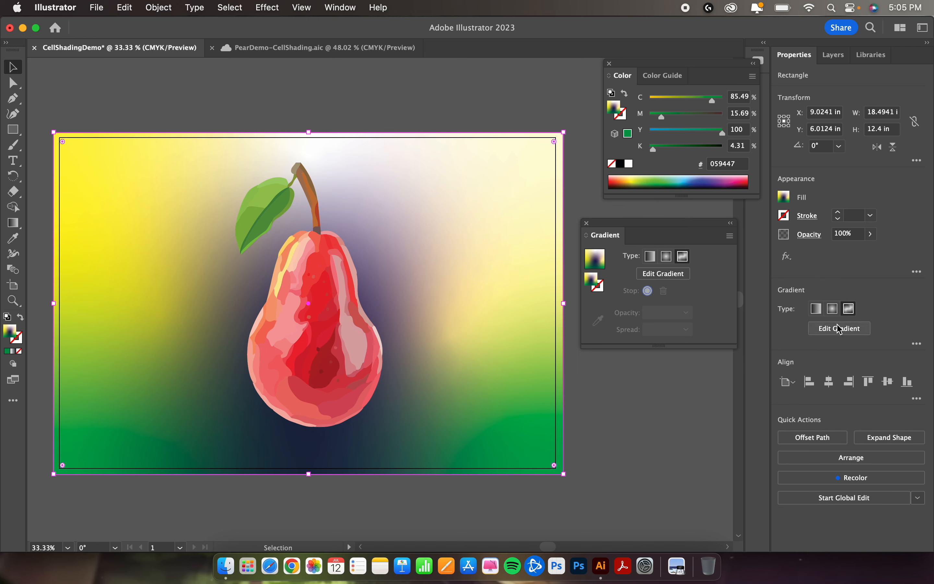
left_click(868, 333)
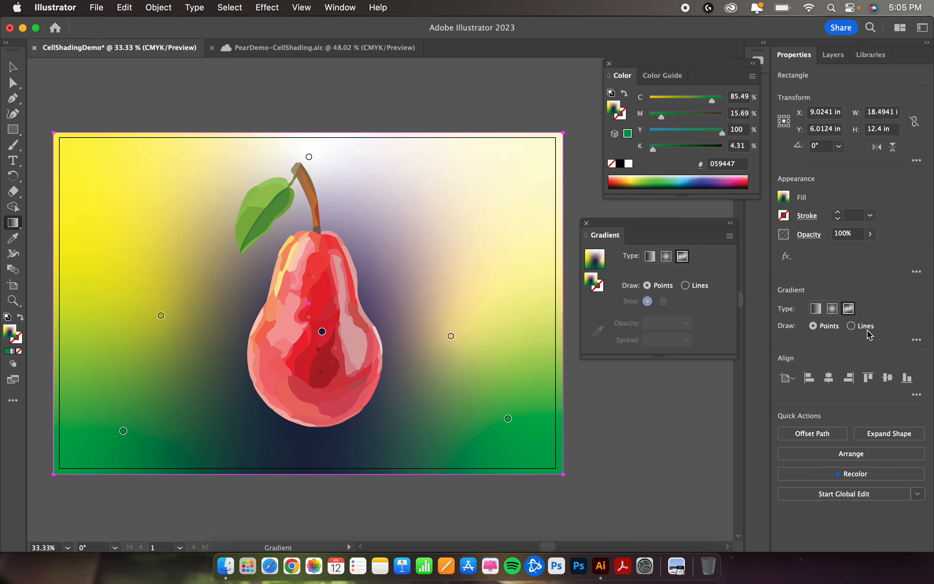
Step: Leave gradient editing with the background rectangle deselected, and save the document to Creative Cloud as CellShadingDemo
left_click(13, 67)
left_click(85, 70)
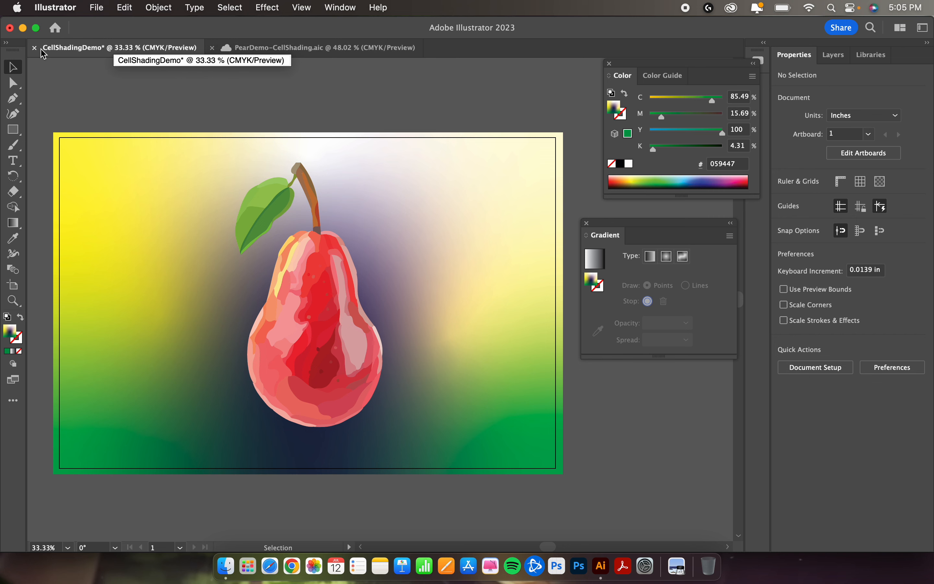
left_click(96, 12)
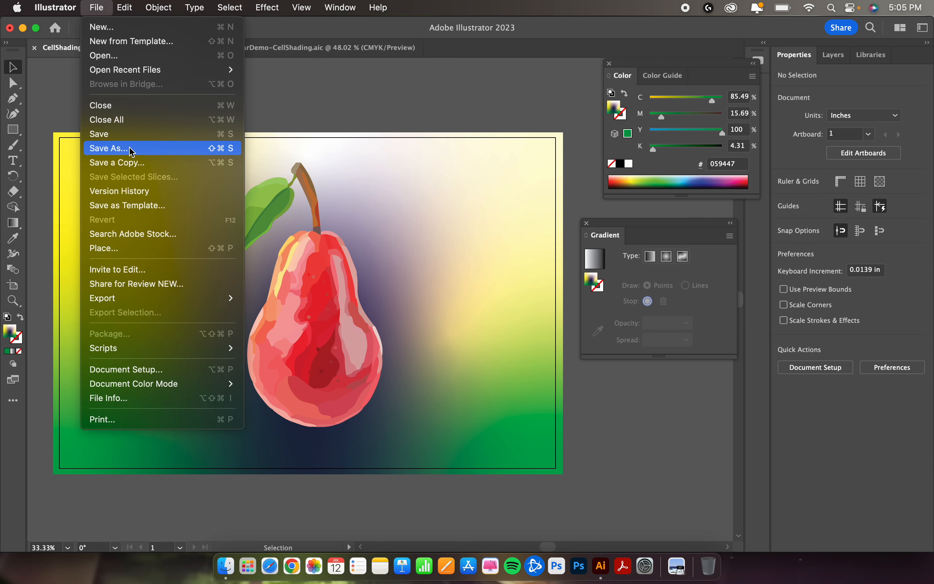
left_click(149, 150)
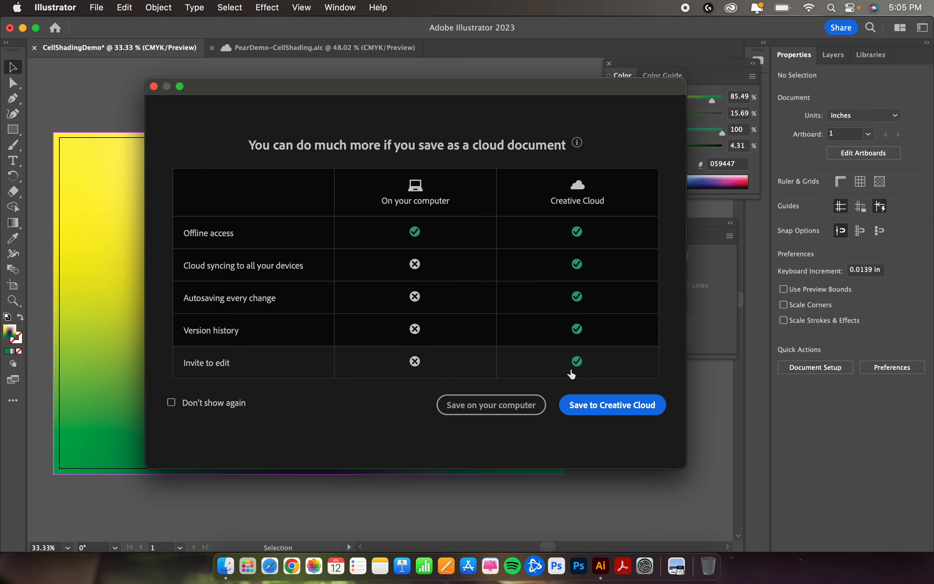
left_click(635, 412)
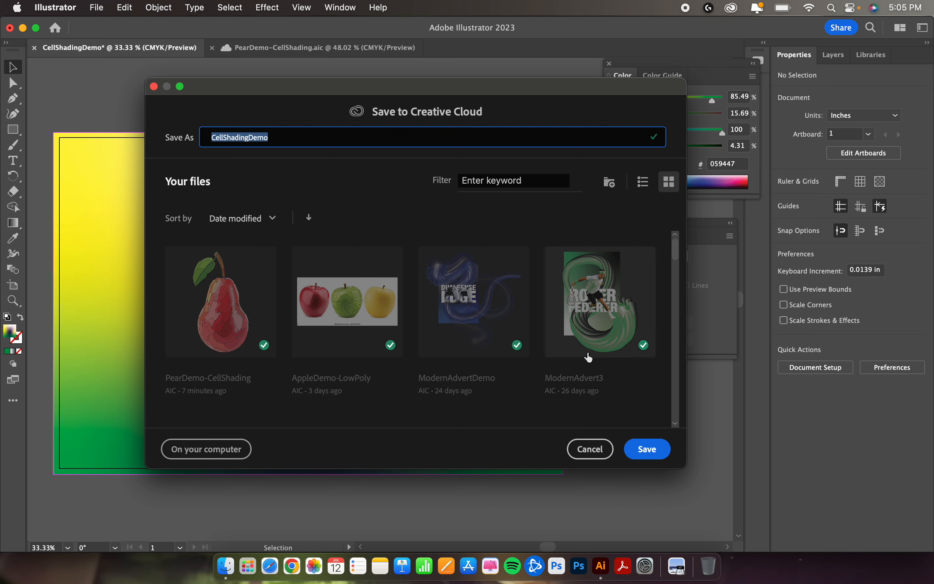
left_click(645, 447)
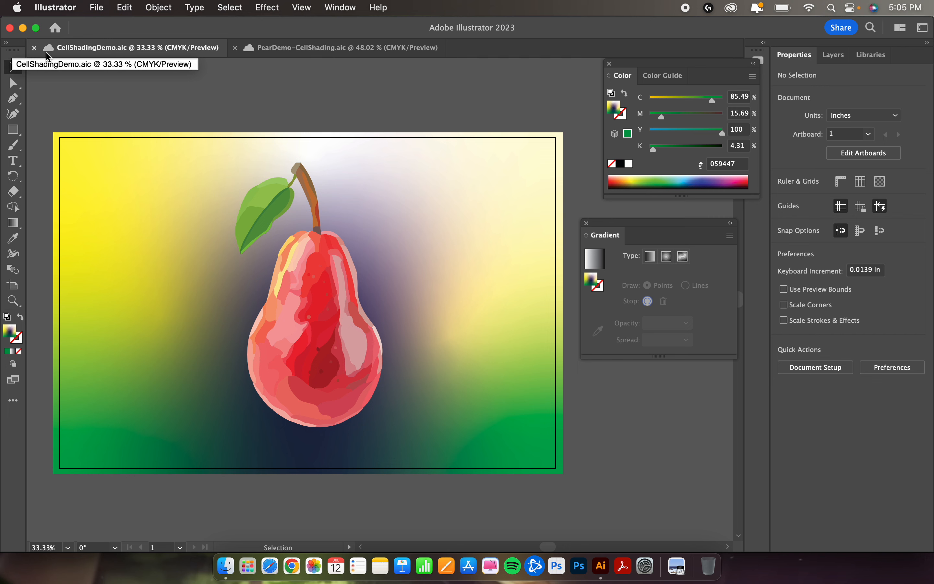
Step: Save the document on the computer's Desktop as CellShadingDemo.ai in Adobe Illustrator format, accepting the Illustrator 2020 options
left_click(102, 12)
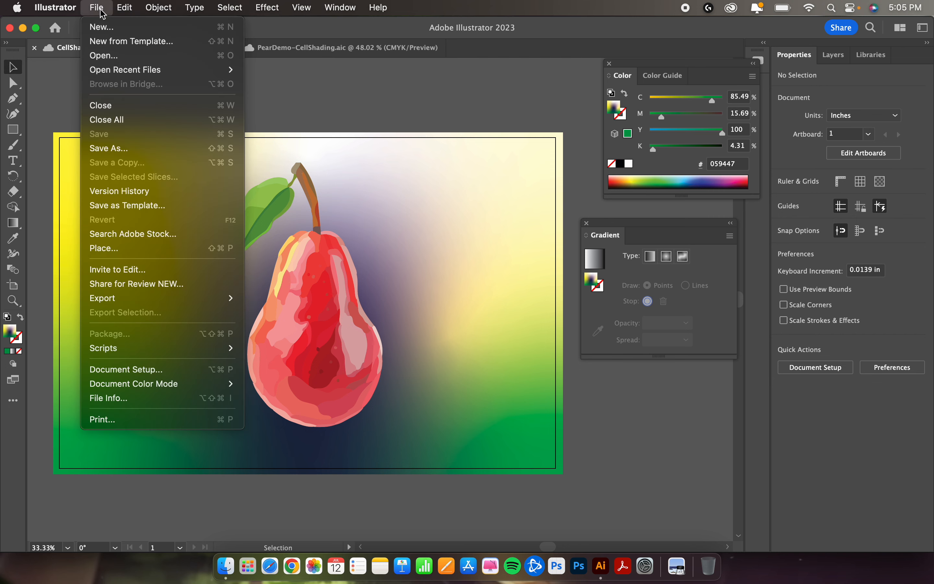
left_click(150, 154)
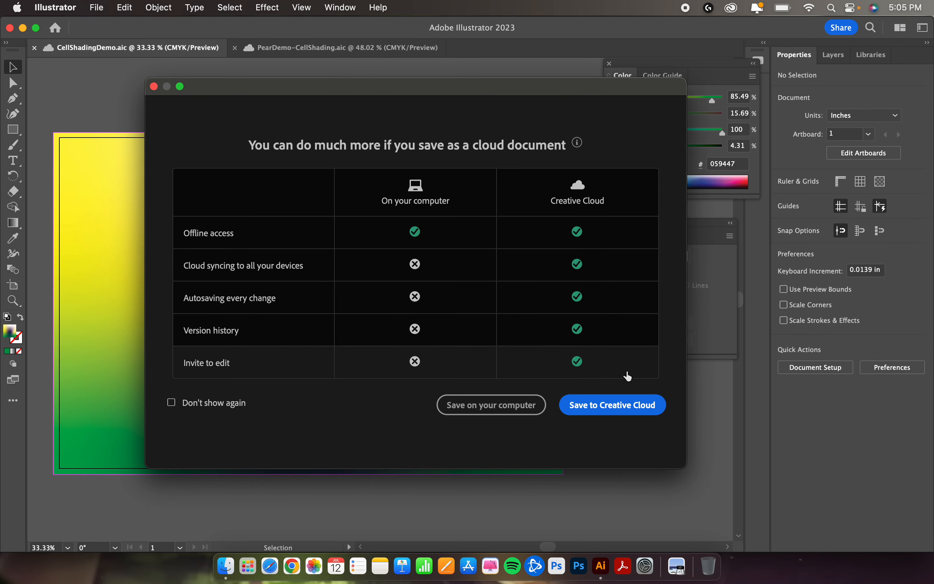
left_click(505, 418)
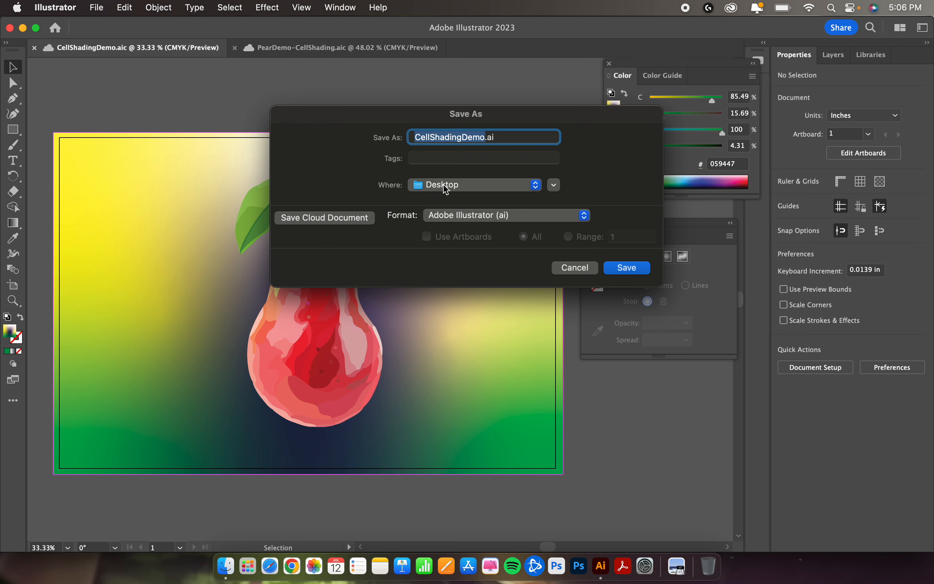
left_click(461, 186)
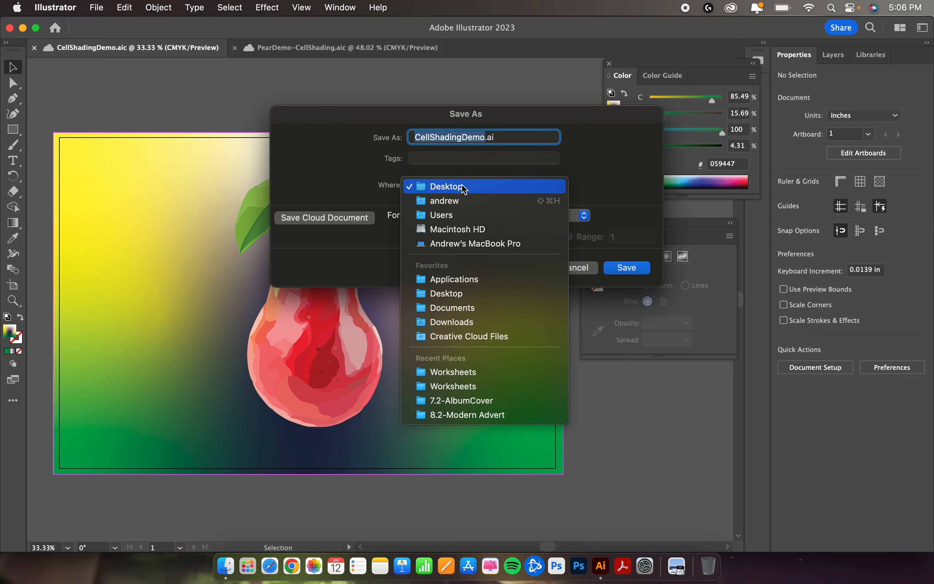
left_click(471, 187)
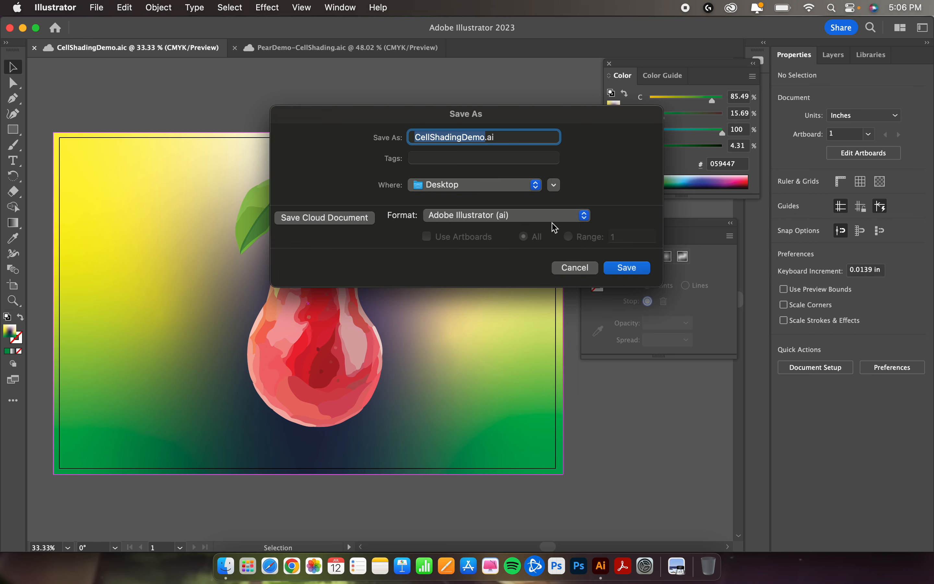
left_click(627, 268)
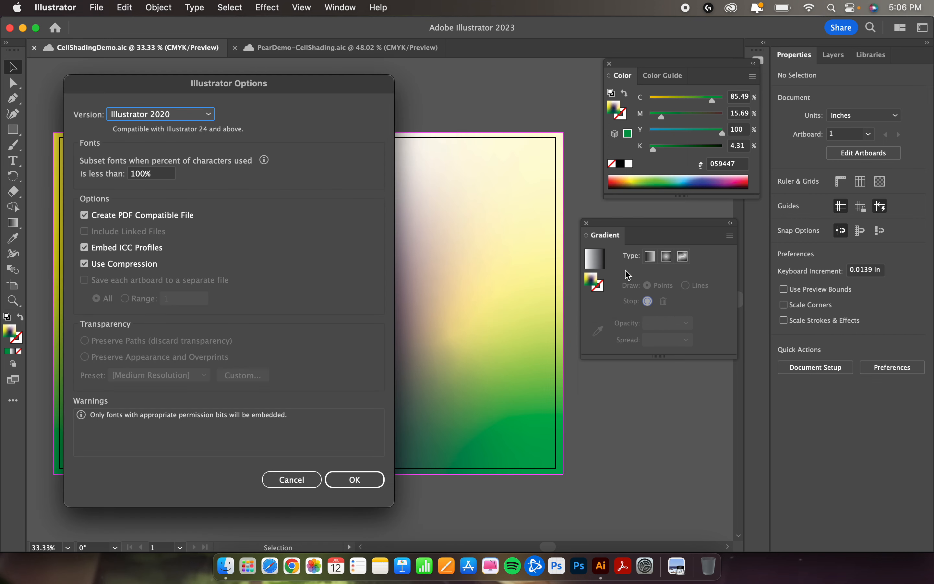
left_click(362, 486)
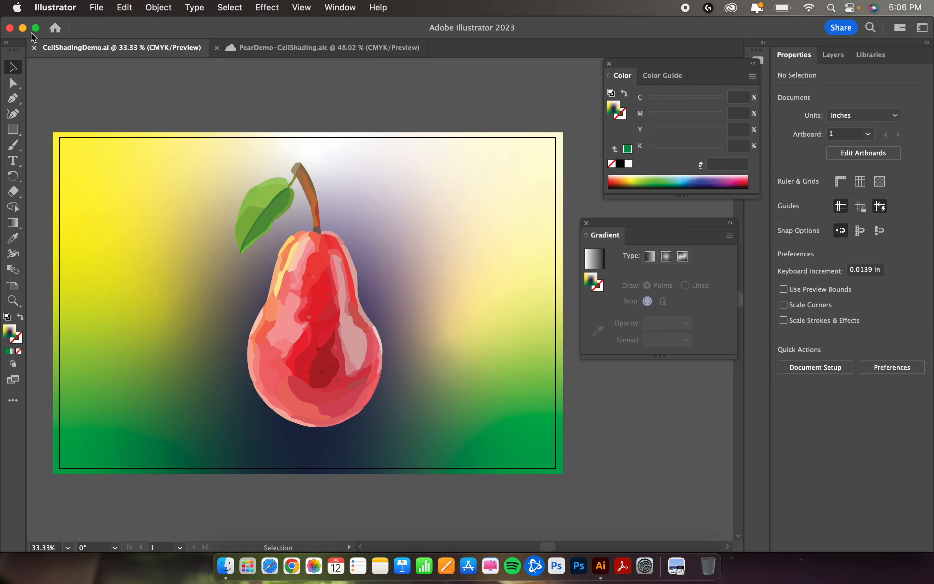
Step: Clear the desktop by minimizing the document window and closing the floating Color and Gradient panels, and place CellShadingDemo.ai directly below Pears.jpeg
left_click(23, 27)
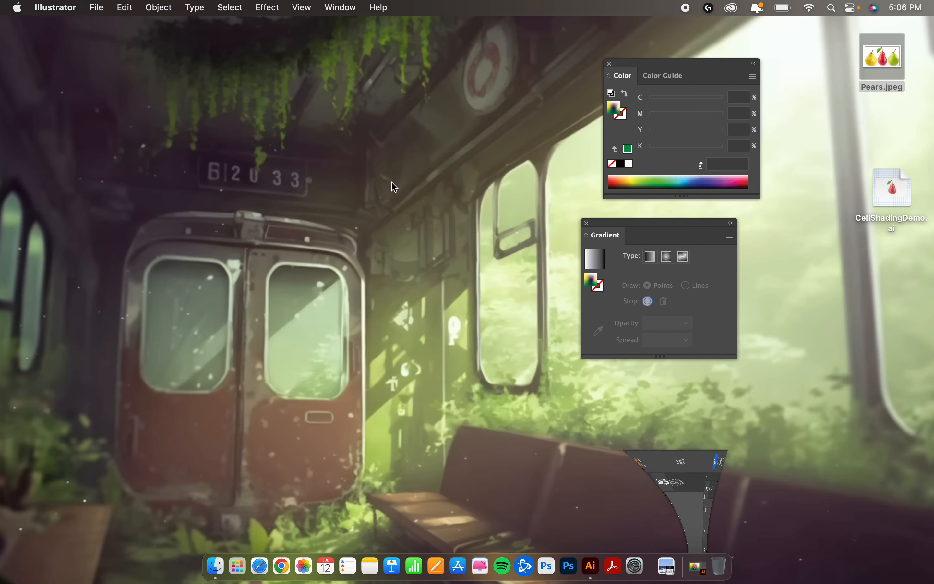
left_click(610, 64)
left_click(587, 225)
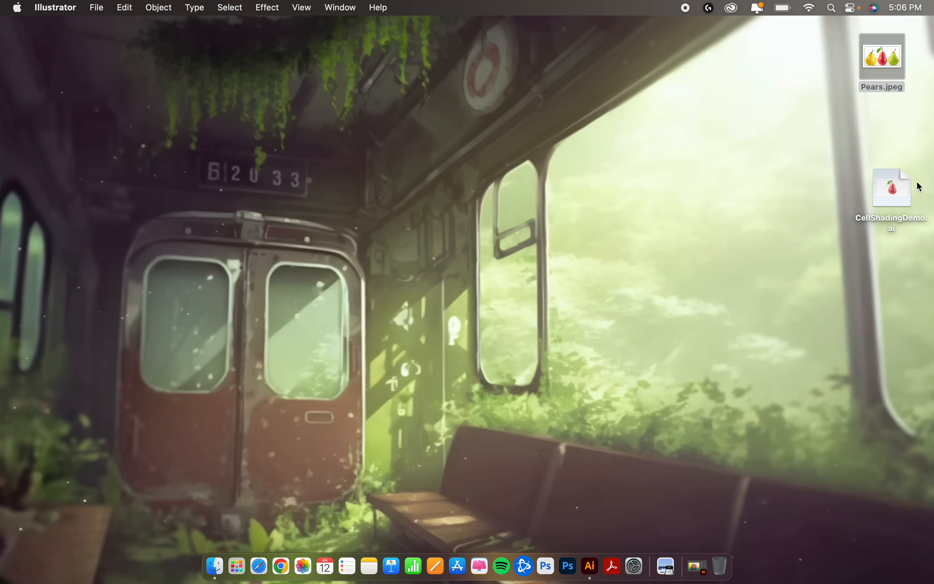
left_click_drag(891, 187, 879, 131)
mouse_move(879, 132)
left_mouse_down()
mouse_move(879, 107)
mouse_move(872, 118)
left_mouse_up()
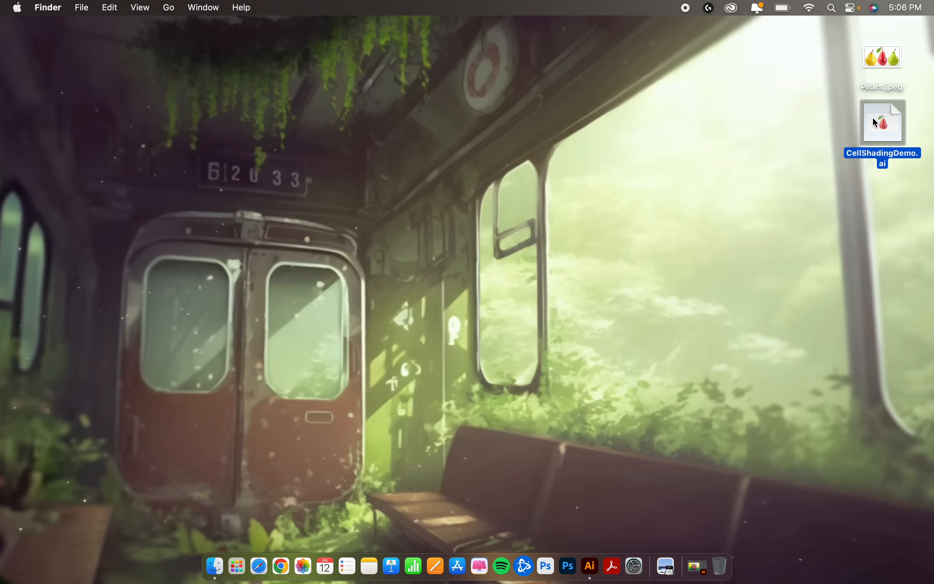